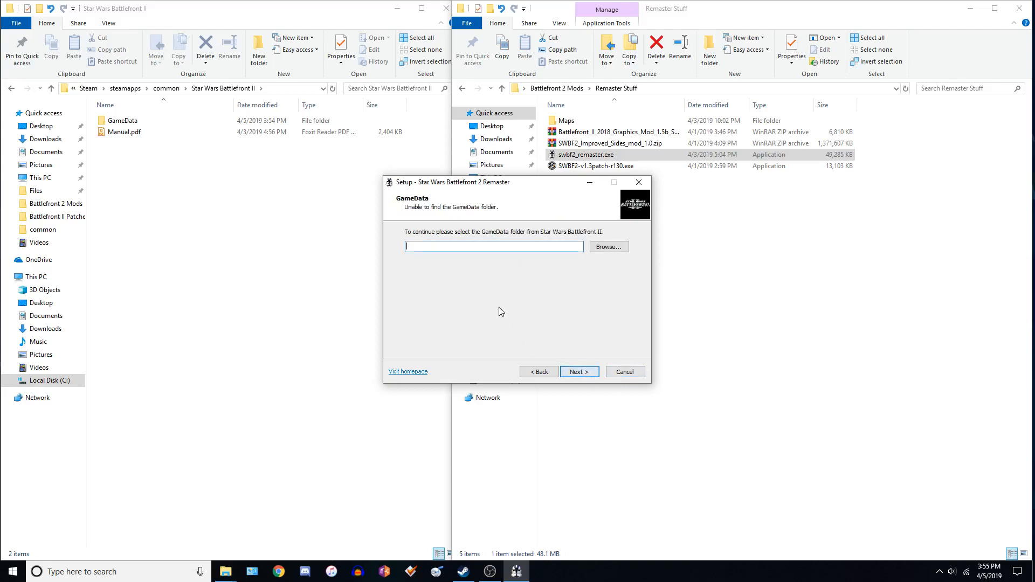
# Browse to and select the GameData folder under Program Files (x86)\Steam\steamapps\common\Star Wars Battlefront II as the install location.
pyautogui.click(608, 246)
pyautogui.moveTo(482, 183); pyautogui.dragTo(679, 215)
pyautogui.click(630, 262)
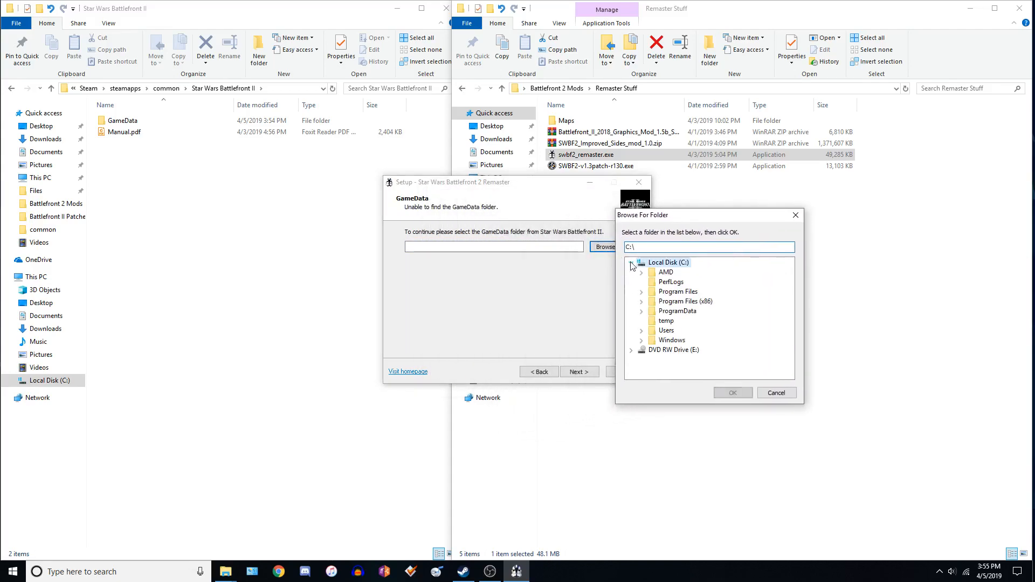
pyautogui.click(642, 302)
pyautogui.scroll(-2, 655, 345)
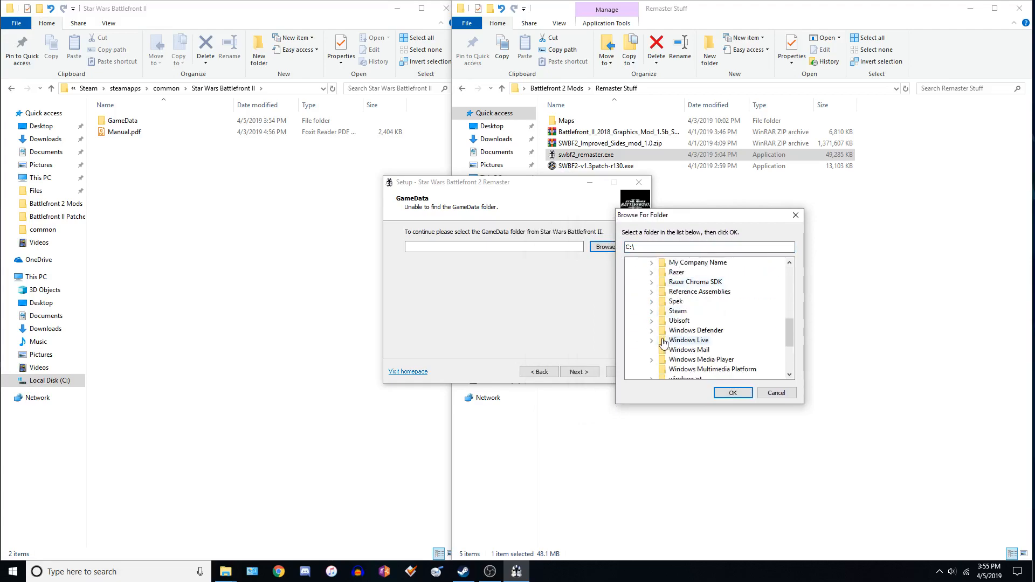
pyautogui.click(652, 312)
pyautogui.scroll(-1, 679, 301)
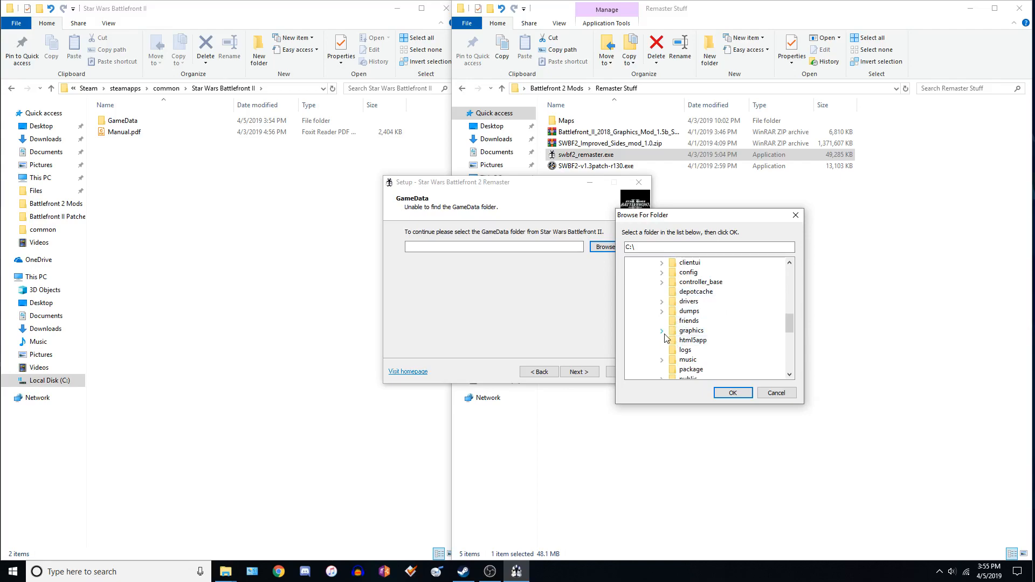
pyautogui.scroll(-3, 666, 337)
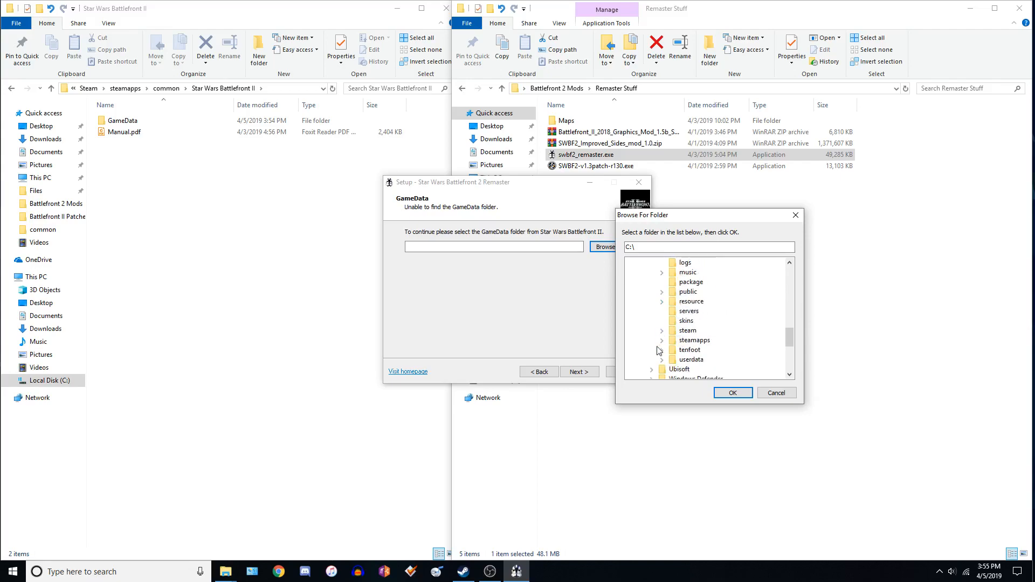
pyautogui.click(662, 341)
pyautogui.scroll(-2, 668, 323)
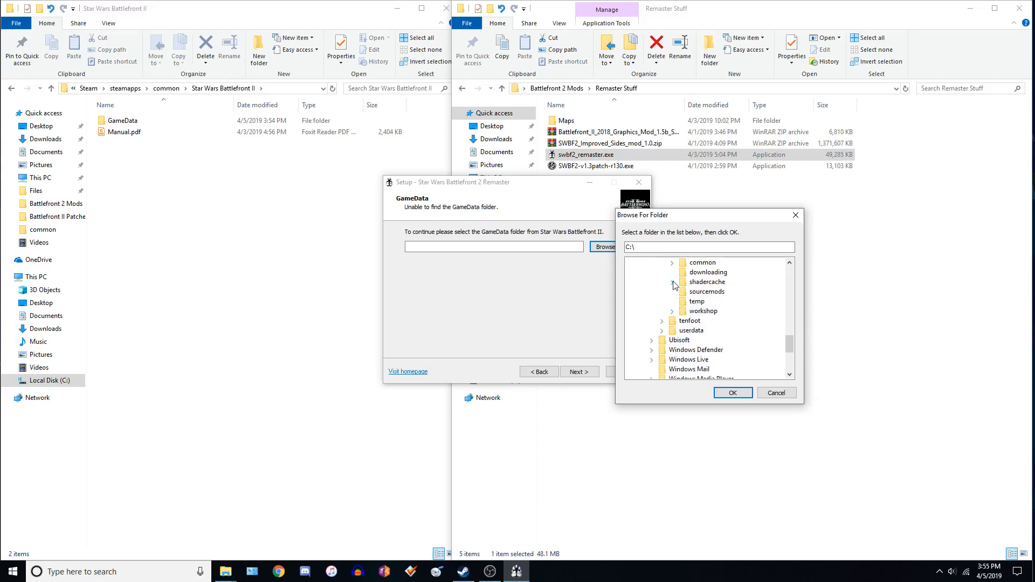
pyautogui.click(672, 263)
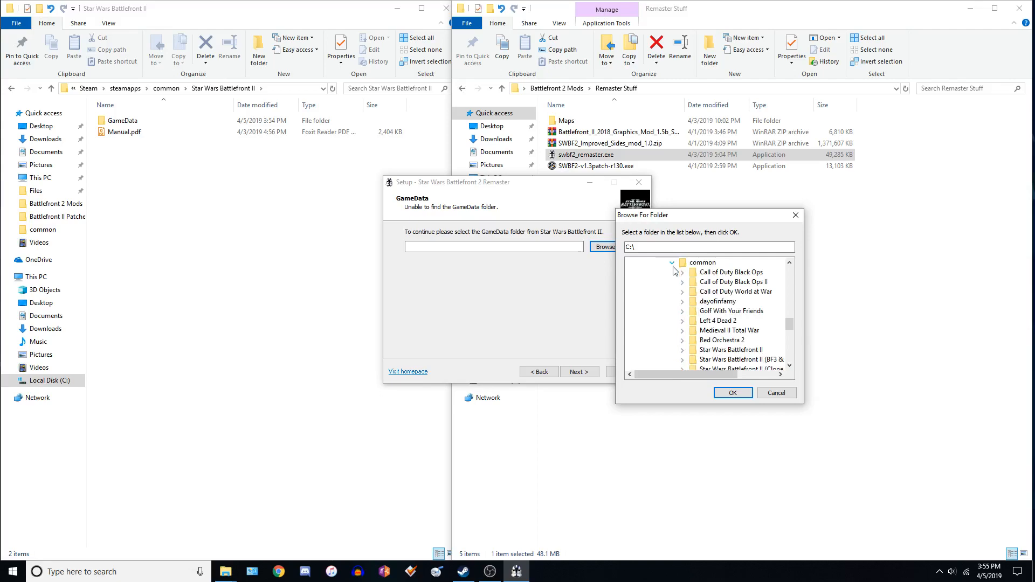
pyautogui.click(746, 350)
pyautogui.click(682, 350)
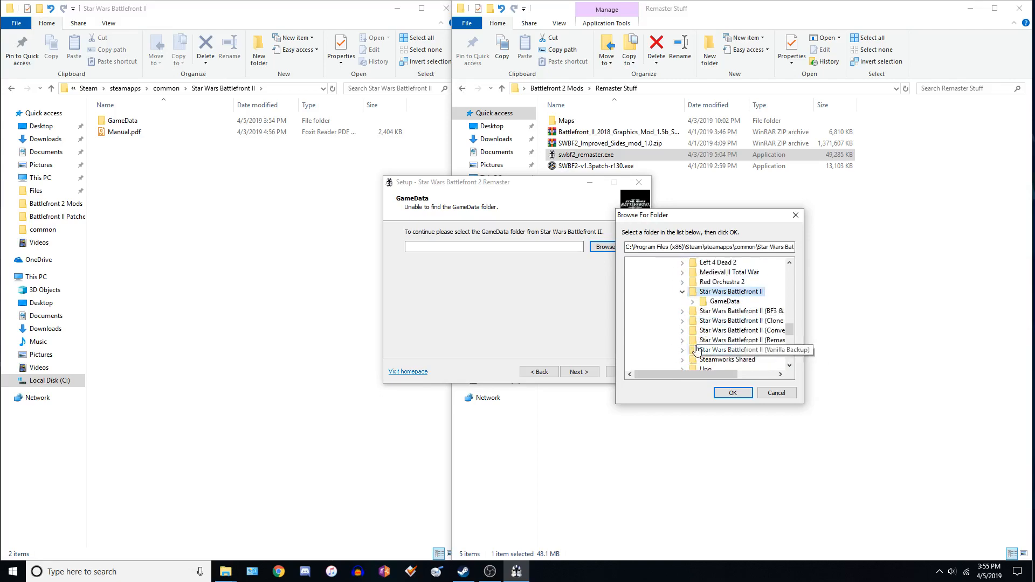
pyautogui.click(720, 302)
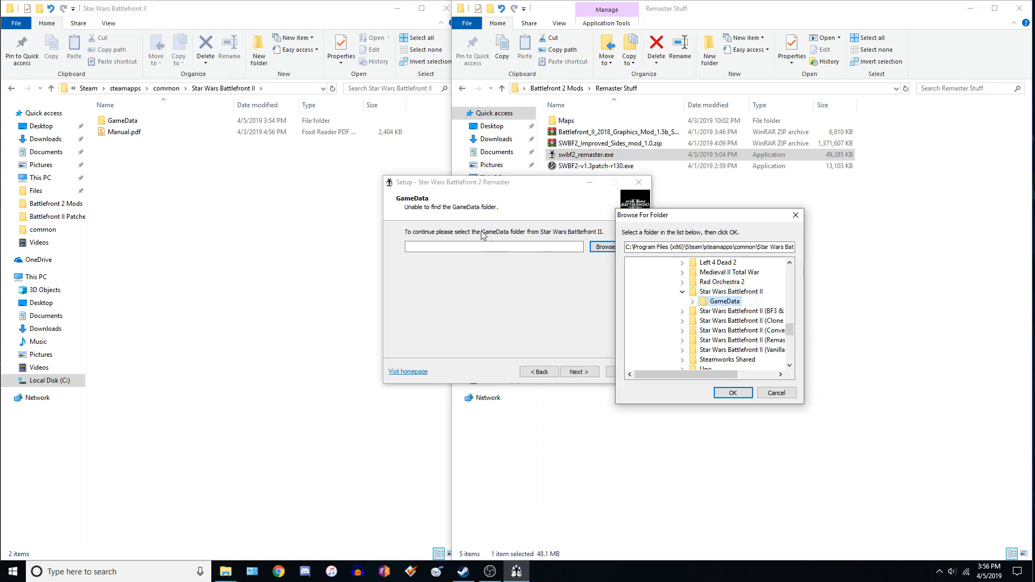
pyautogui.click(731, 392)
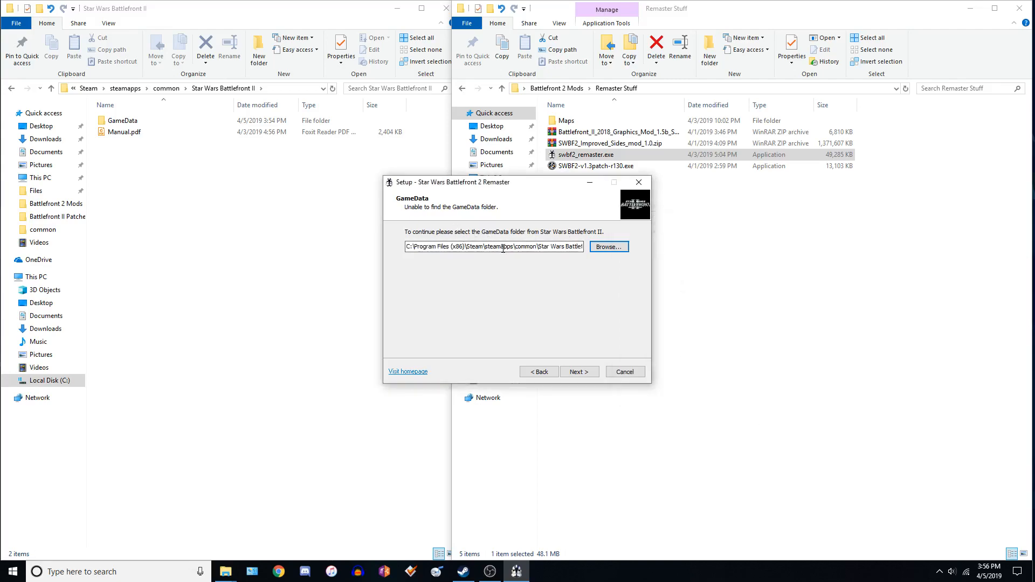
# Continue the setup with Include source files checked, install the Star Wars Battlefront 2 Remaster, and finish the wizard.
pyautogui.moveTo(476, 246); pyautogui.dragTo(656, 265)
pyautogui.click(550, 246)
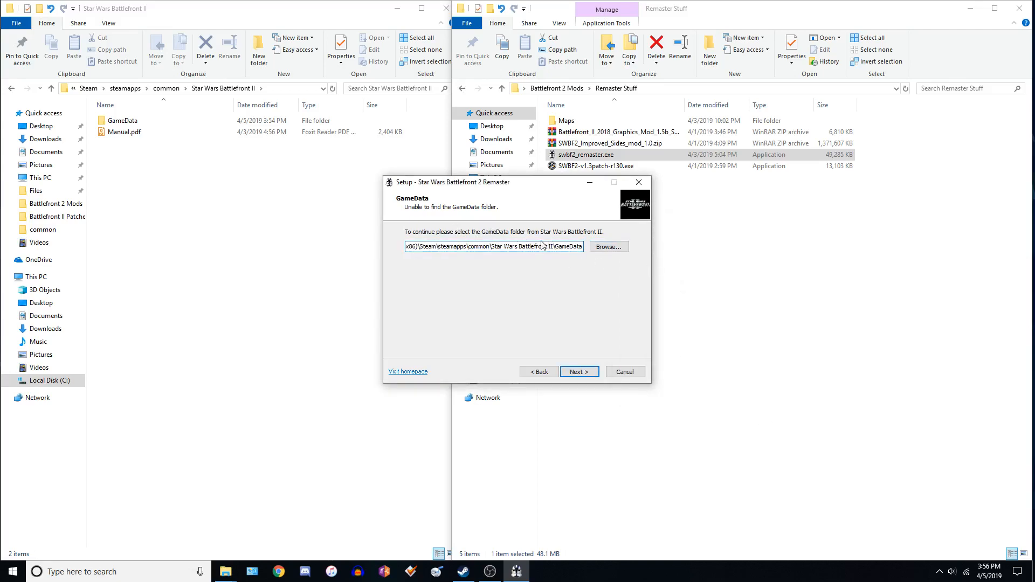
pyautogui.click(580, 249)
pyautogui.click(578, 372)
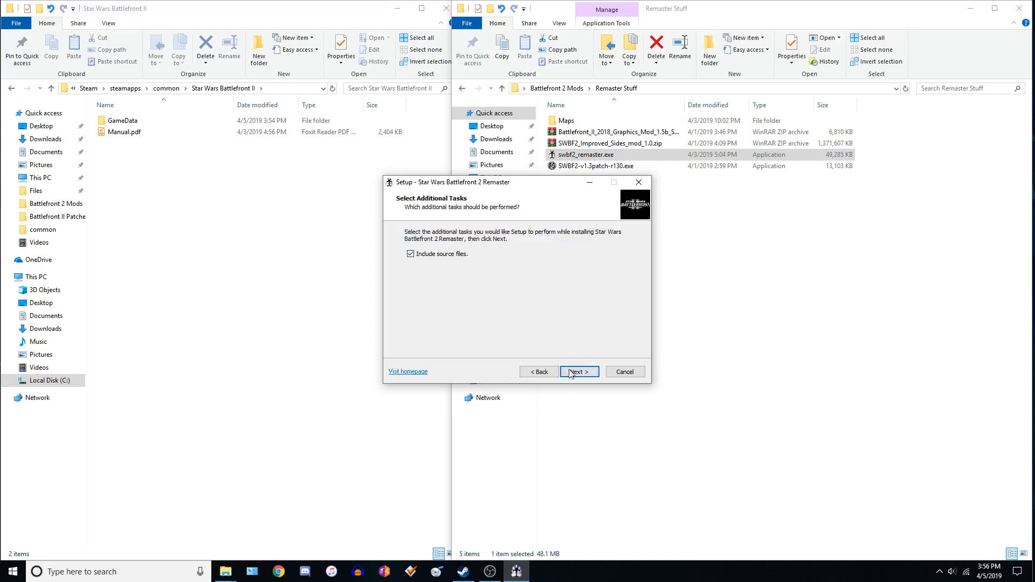
pyautogui.click(571, 373)
pyautogui.press('Return')
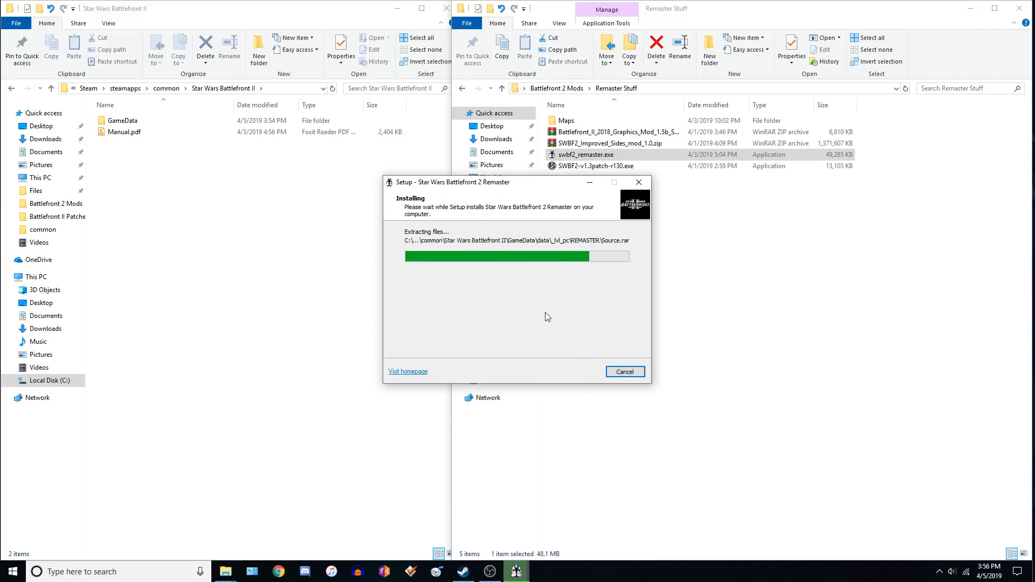
pyautogui.click(576, 373)
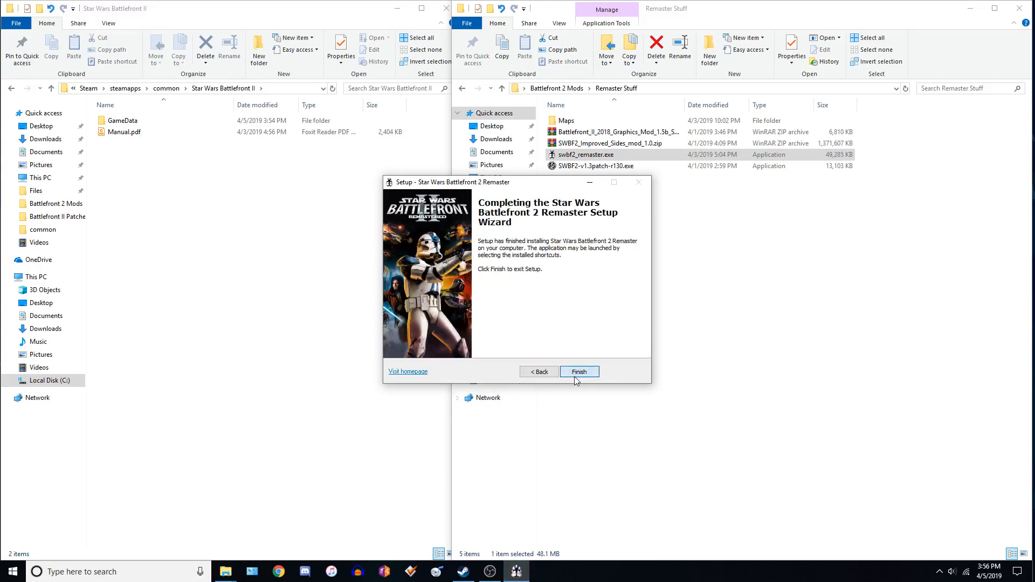
pyautogui.click(579, 373)
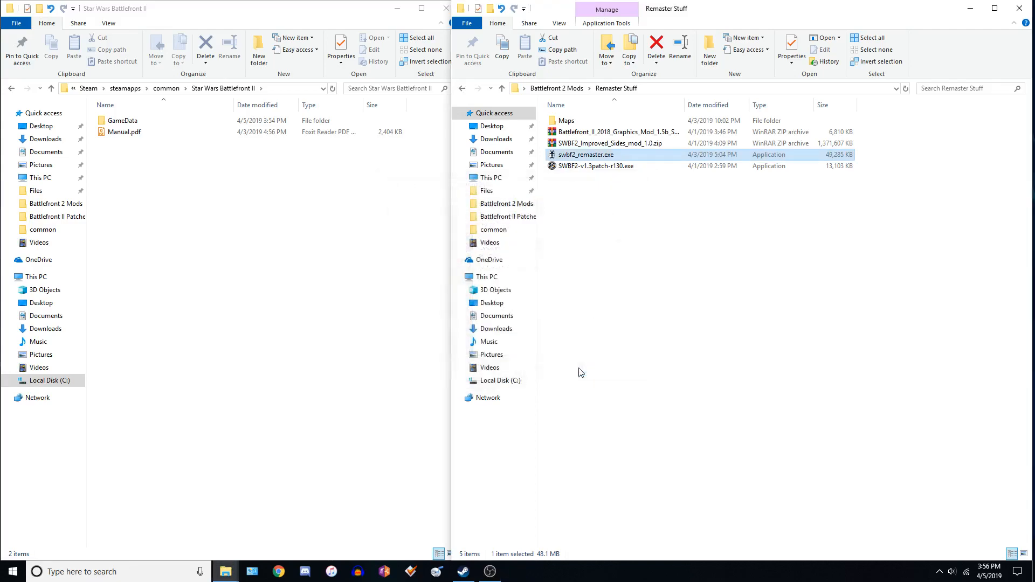
pyautogui.click(145, 573)
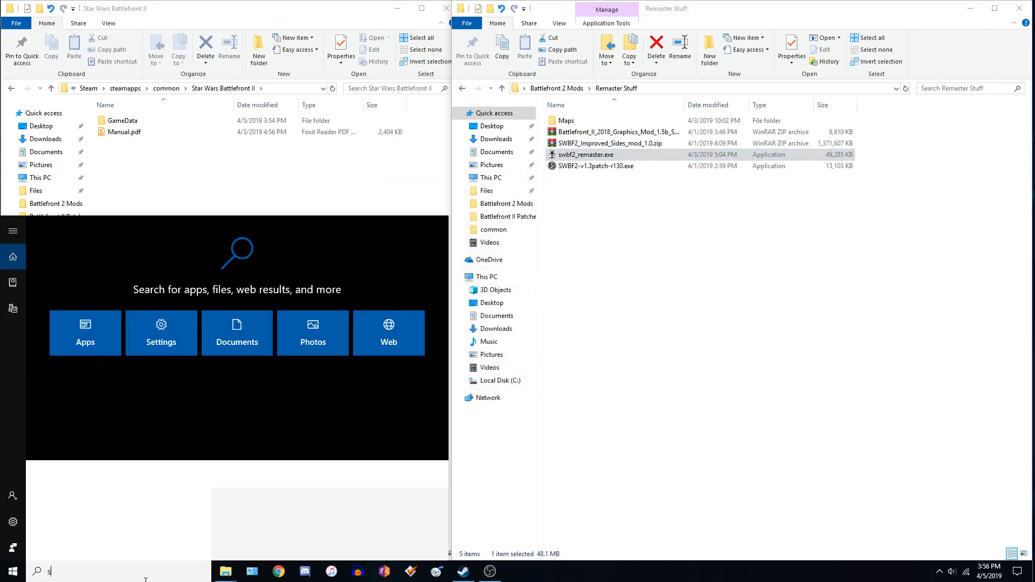
pyautogui.write('star wars battlef')
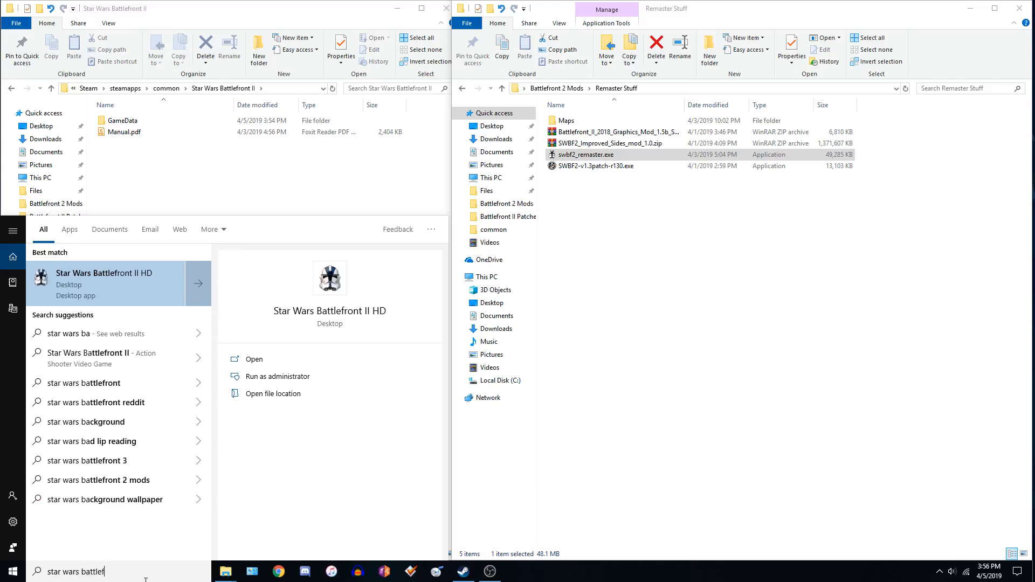
pyautogui.write('ront 2')
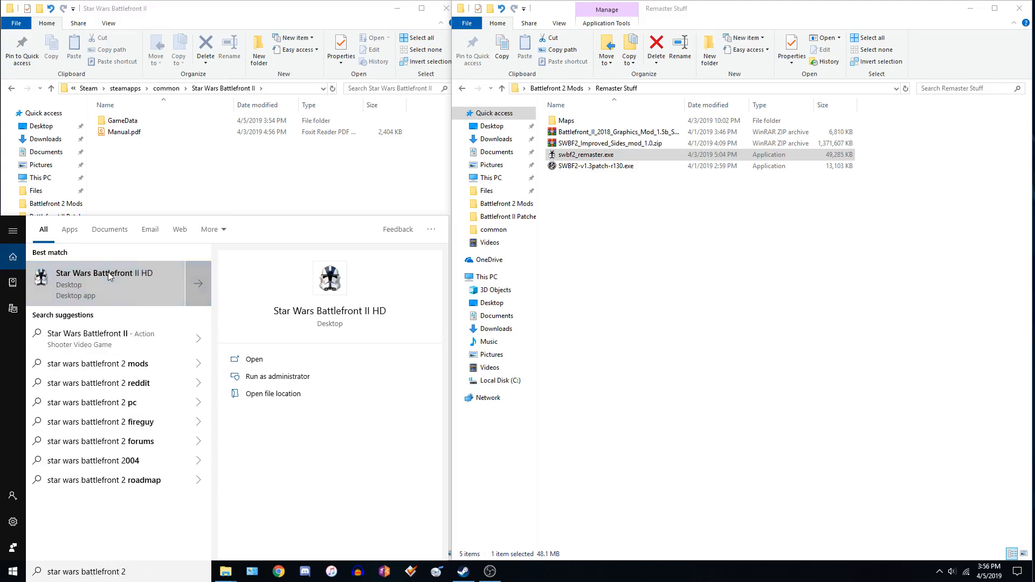
pyautogui.rightClick(111, 277)
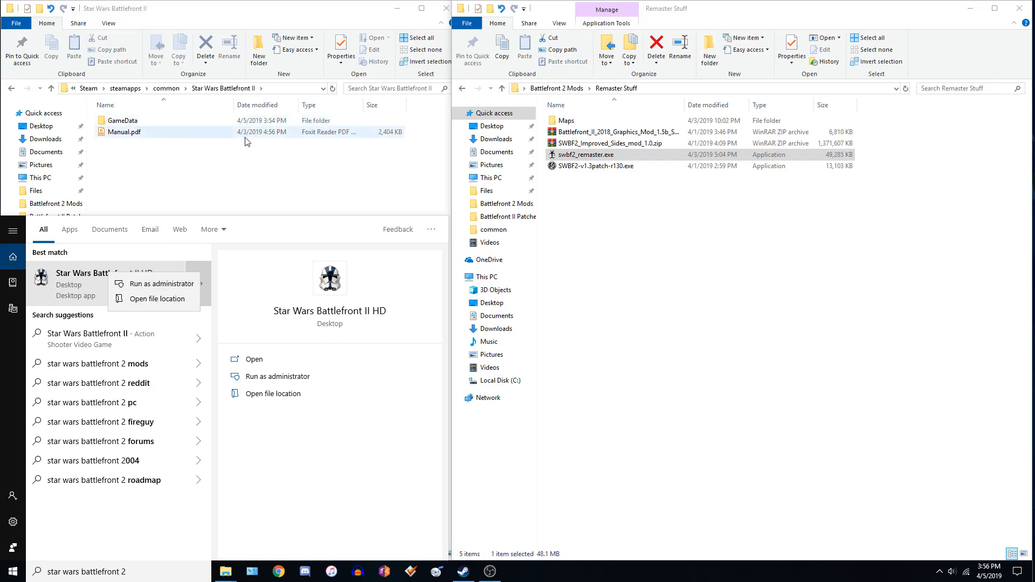
pyautogui.click(188, 187)
# In Steam, set the launch options of Star Wars: Battlefront 2 (Classic, 2005) to /resolution 1920 1080.
pyautogui.click(463, 571)
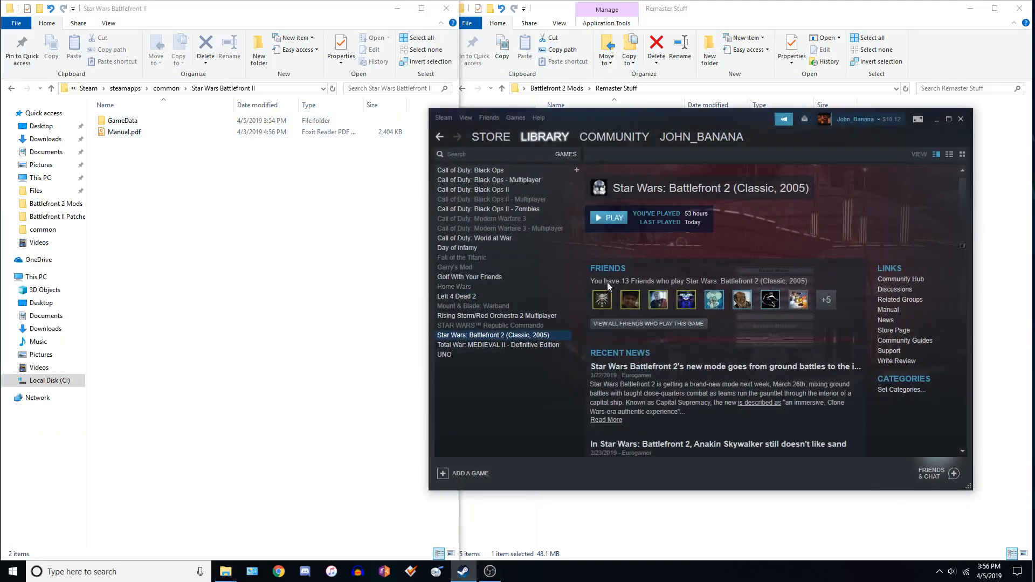
pyautogui.rightClick(477, 335)
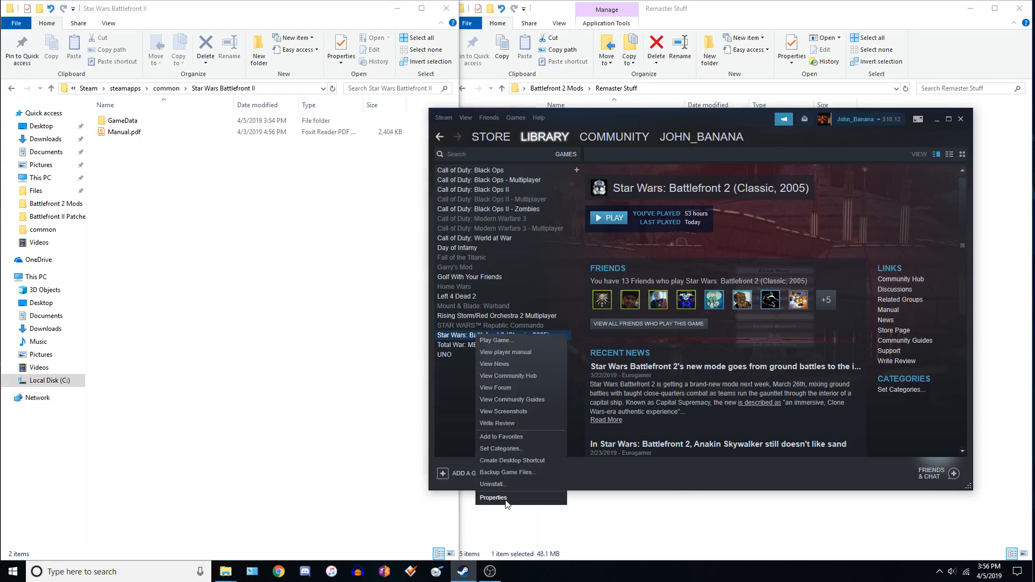
pyautogui.click(506, 497)
pyautogui.moveTo(604, 170)
pyautogui.mouseDown()
pyautogui.moveTo(414, 260)
pyautogui.moveTo(365, 322)
pyautogui.moveTo(596, 170)
pyautogui.mouseUp()
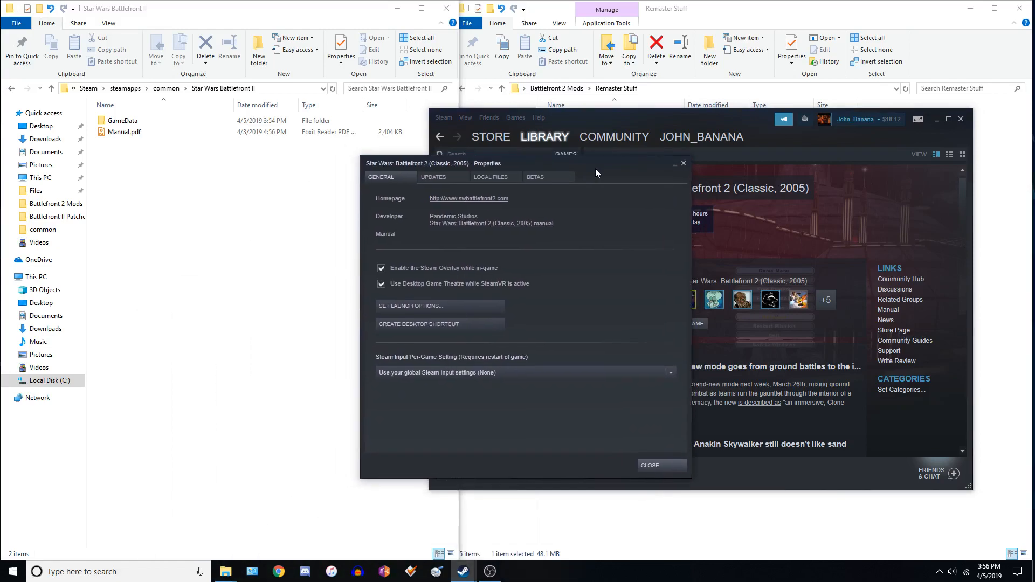
pyautogui.click(423, 309)
pyautogui.write('/resolution 1920 1080')
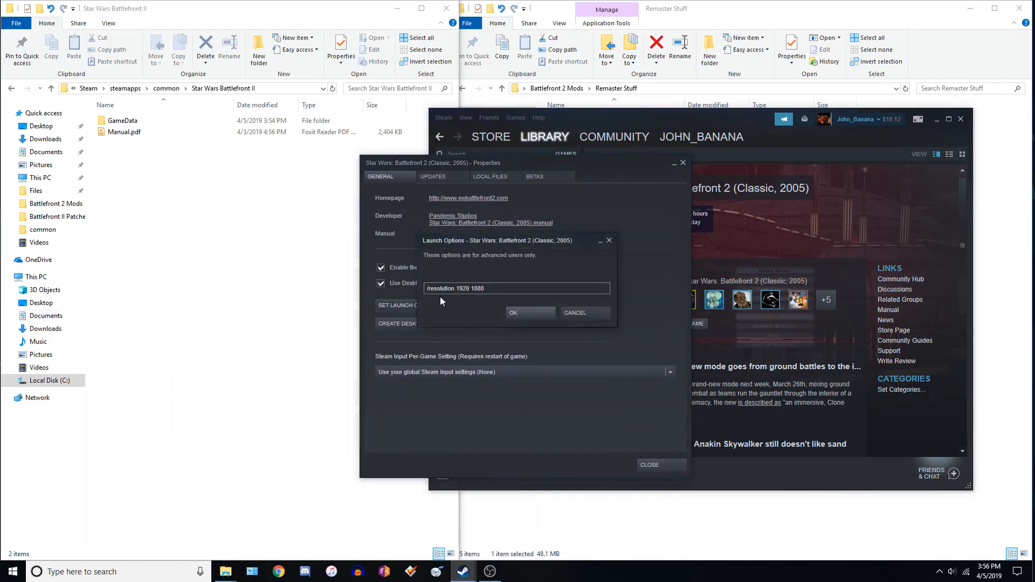
pyautogui.click(533, 312)
pyautogui.click(641, 465)
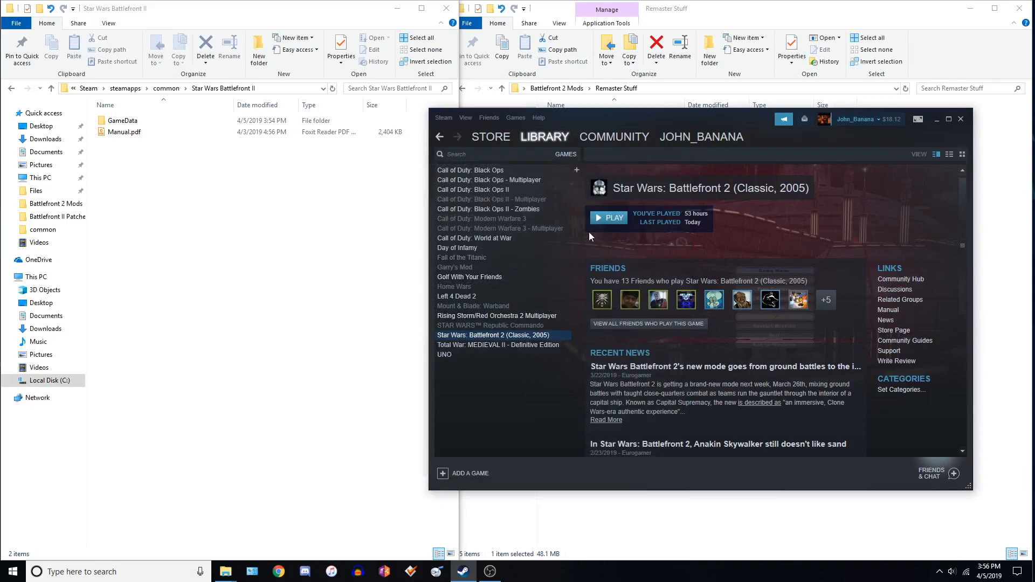
# Launch the game, skip the intro screens, and accept the ARC-5555 profile.
pyautogui.click(609, 218)
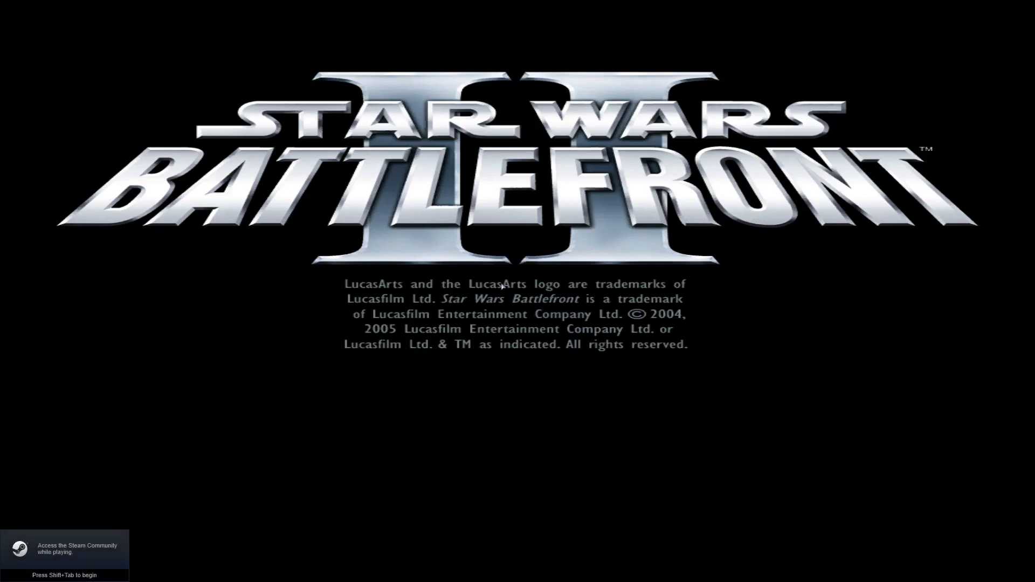
pyautogui.click(501, 286)
pyautogui.click(501, 287)
pyautogui.click(501, 286)
pyautogui.click(501, 286)
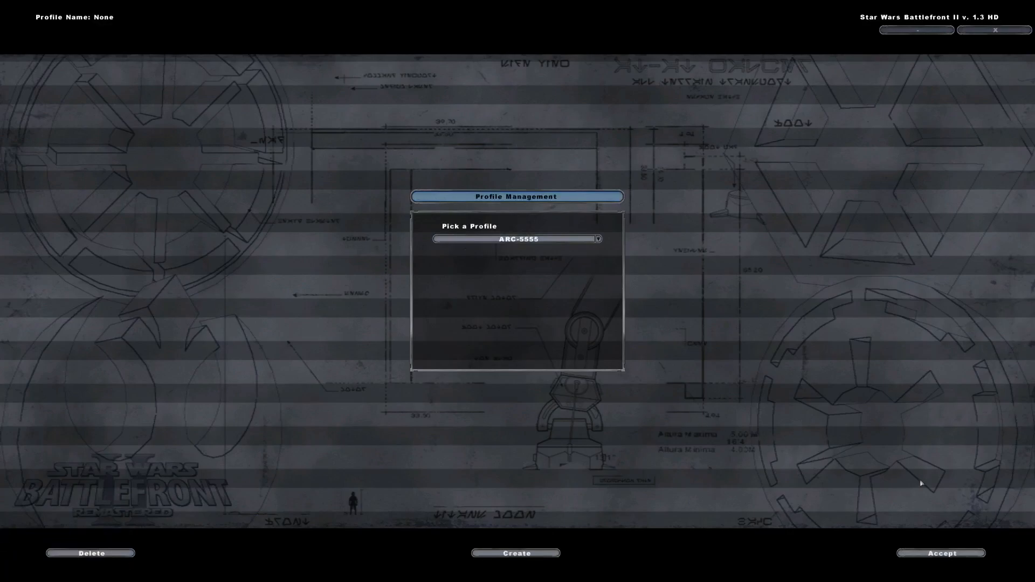
pyautogui.click(941, 553)
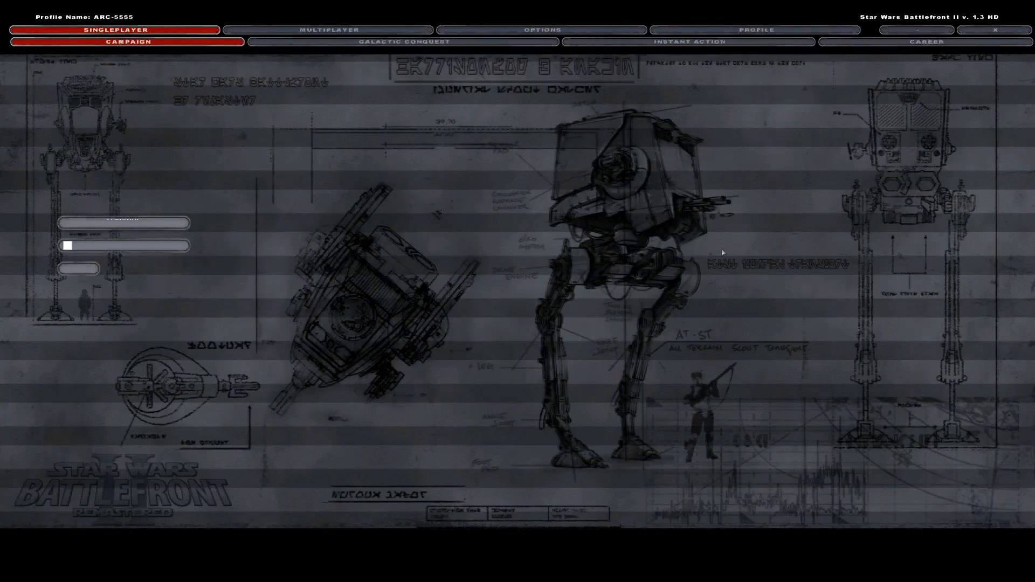
# Browse the Instant Action map list and the Remaster options page in the game menu.
pyautogui.click(645, 44)
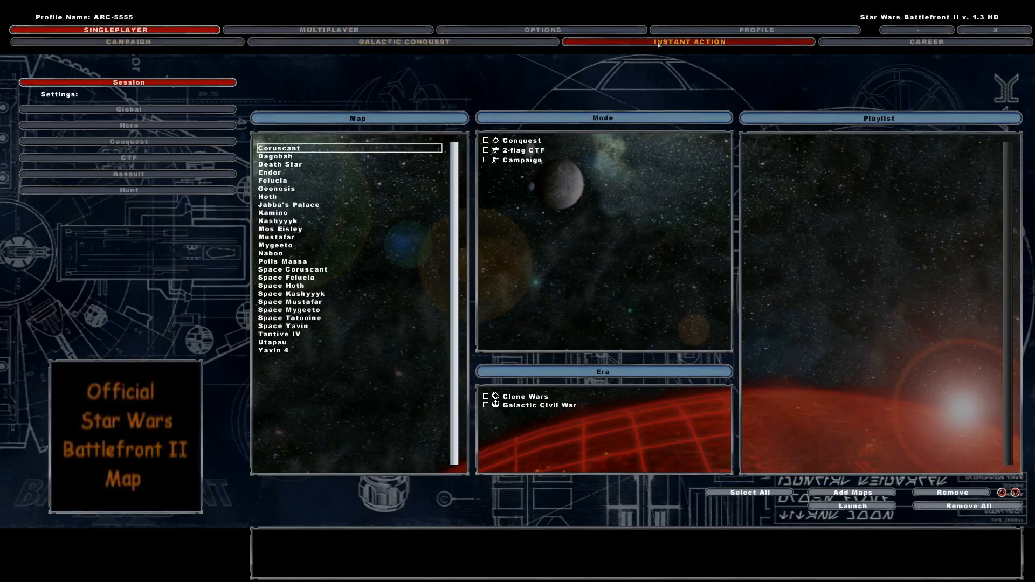
pyautogui.click(542, 31)
pyautogui.click(264, 41)
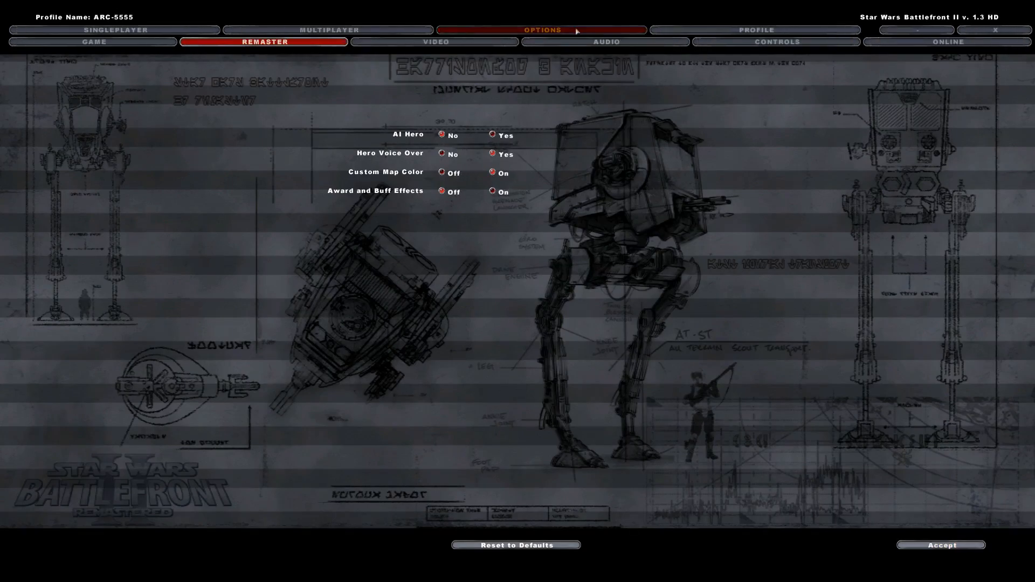
# Quit the game to Windows and minimize the Steam window.
pyautogui.click(994, 30)
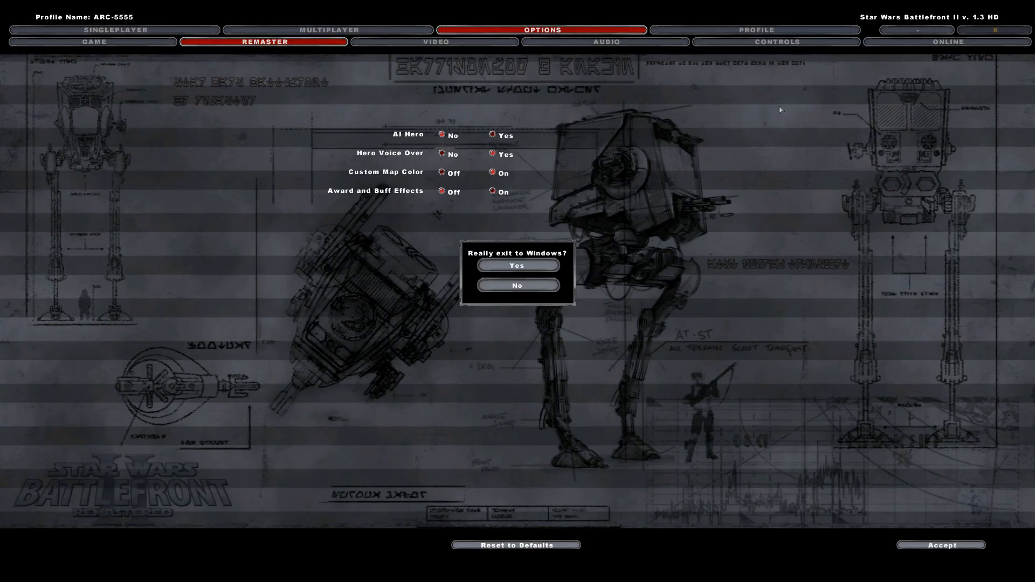
pyautogui.click(520, 267)
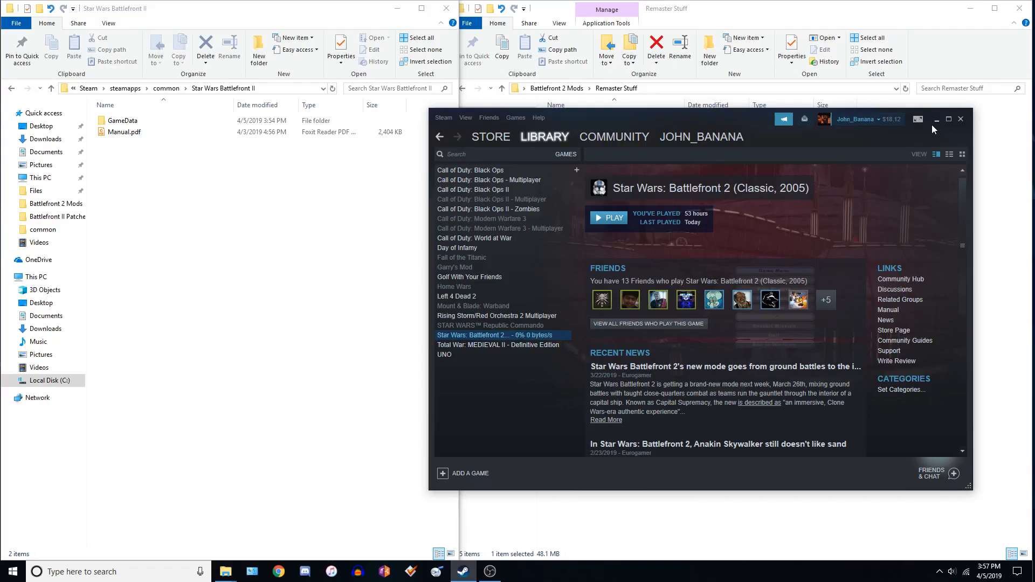
pyautogui.click(936, 119)
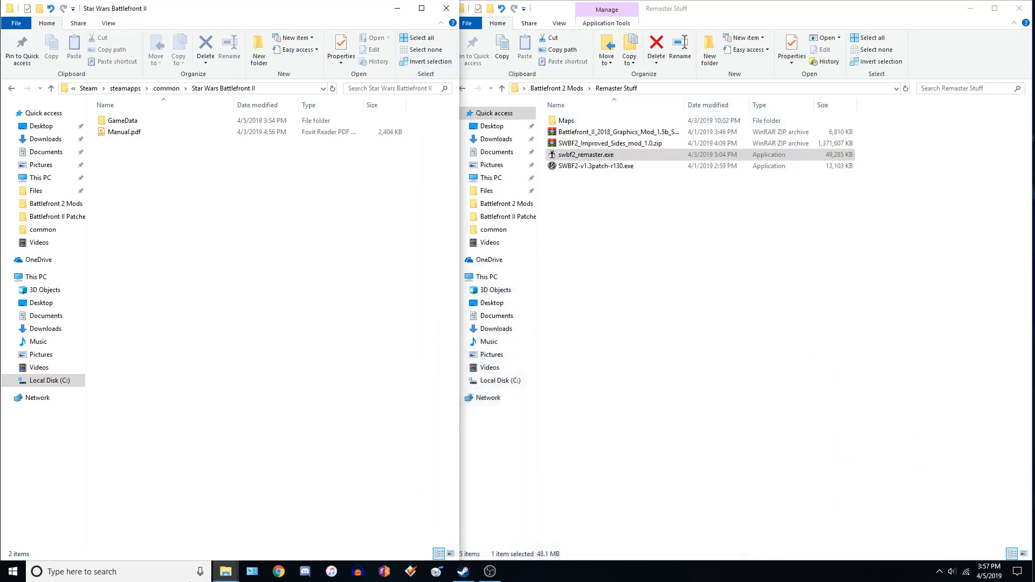
# Open the Games folder through search and switch it to large icons view.
pyautogui.press('super')
pyautogui.write('games')
pyautogui.press('Return')
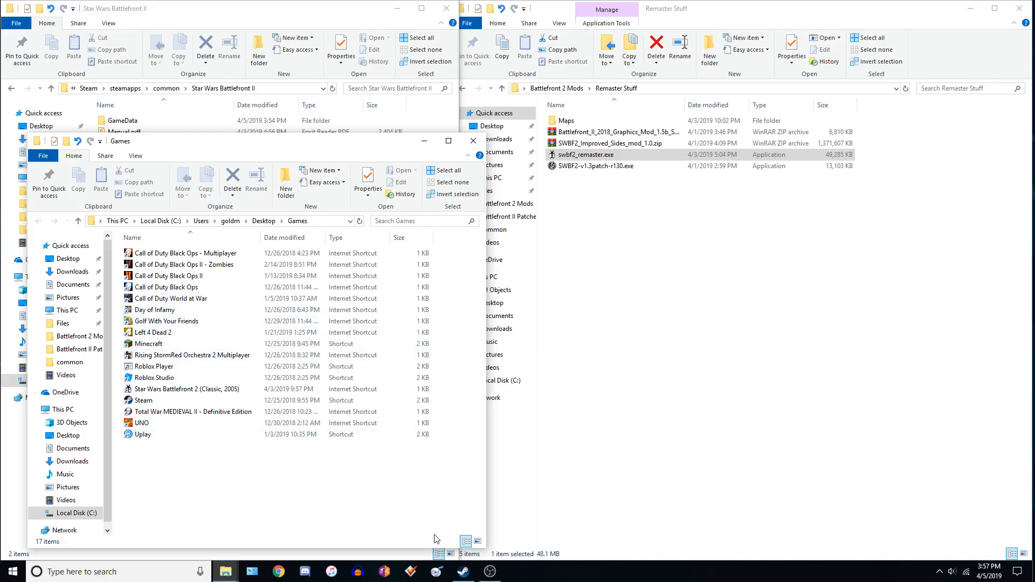
pyautogui.click(478, 541)
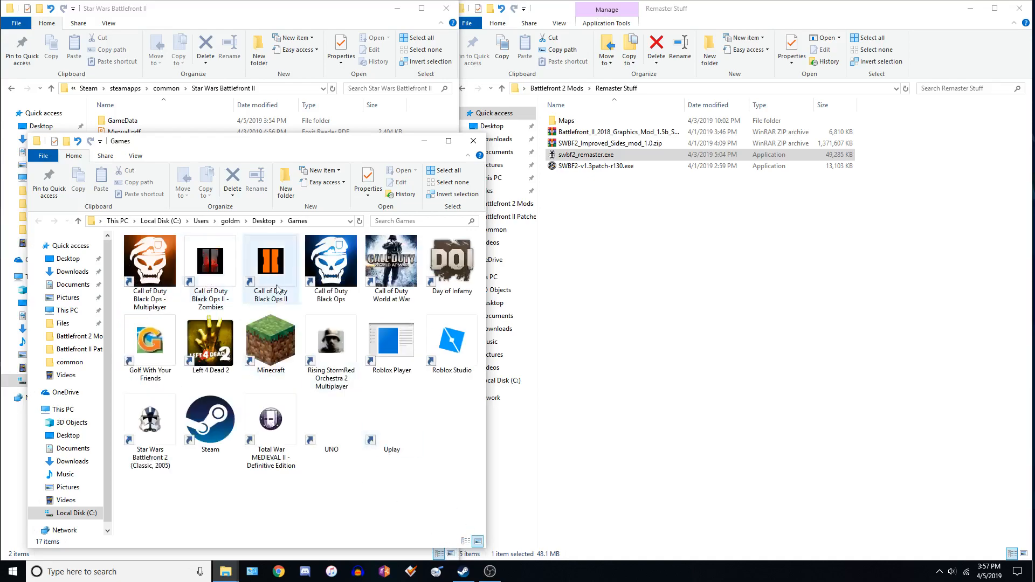
# Open the Change Icon dialog for the Star Wars Battlefront 2 (Classic, 2005) shortcut in the Games folder.
pyautogui.rightClick(137, 414)
pyautogui.click(168, 403)
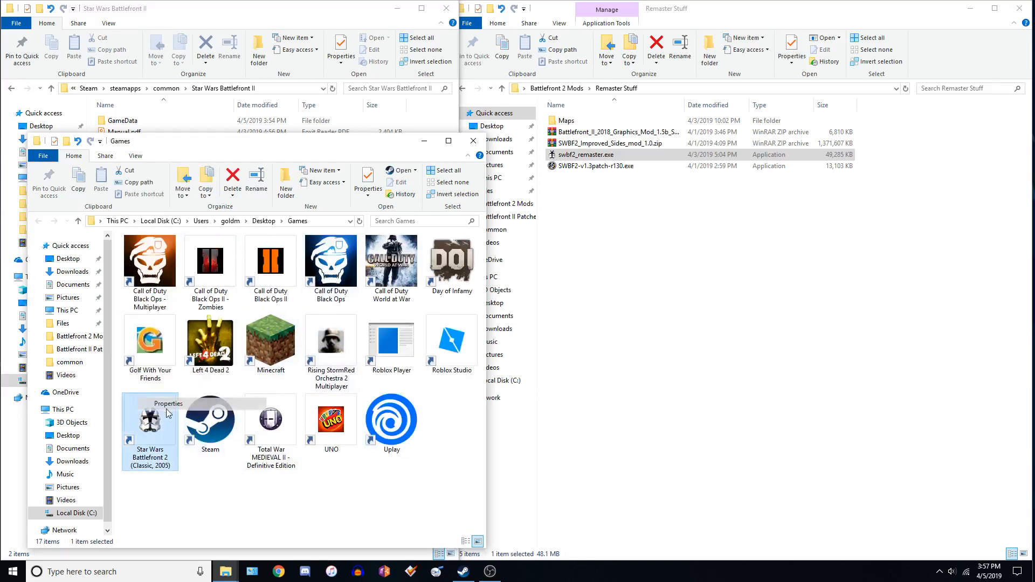
pyautogui.click(298, 407)
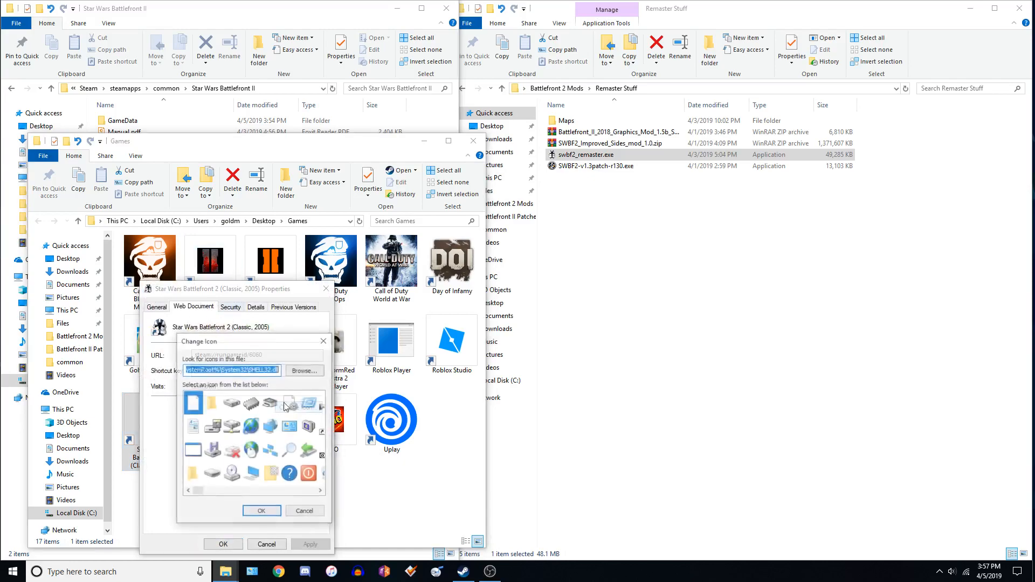
pyautogui.click(463, 572)
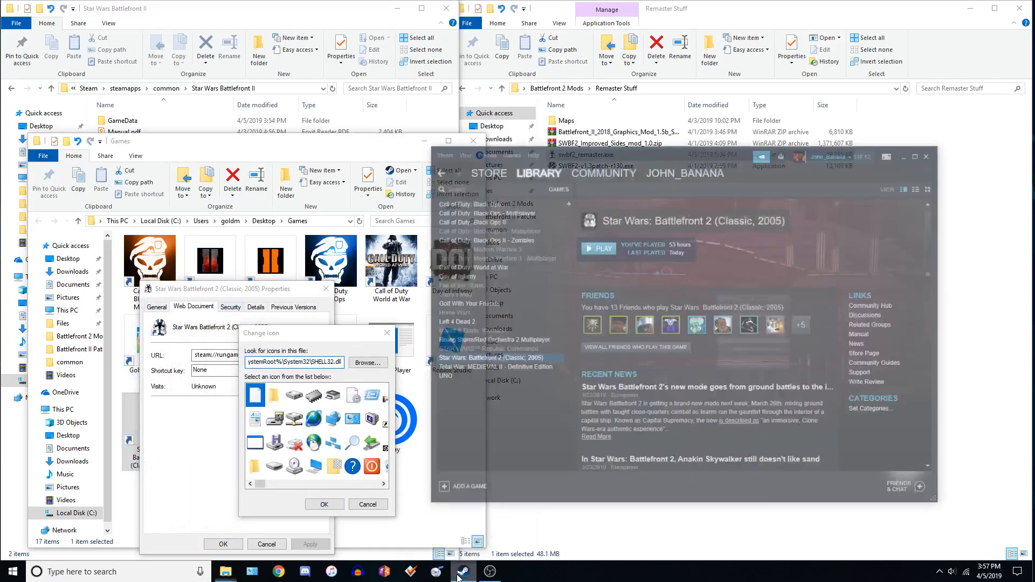
pyautogui.click(959, 119)
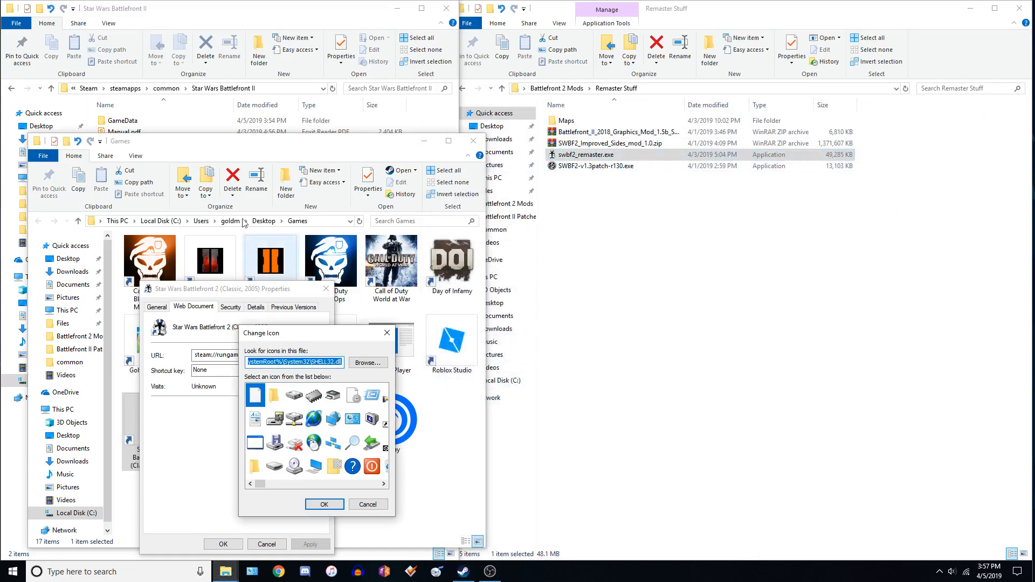
pyautogui.moveTo(302, 333); pyautogui.dragTo(383, 291)
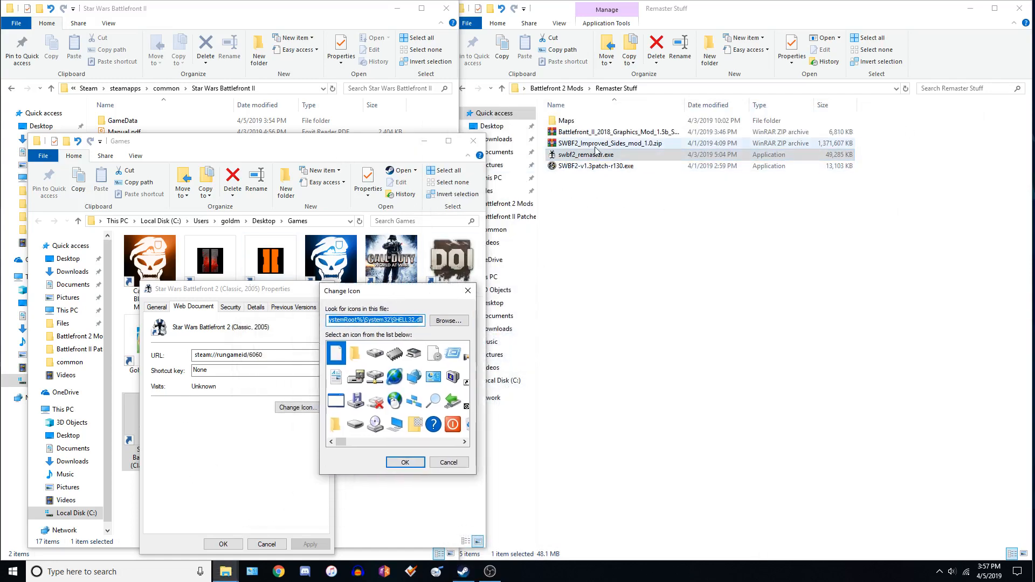
pyautogui.rightClick(592, 153)
pyautogui.click(627, 451)
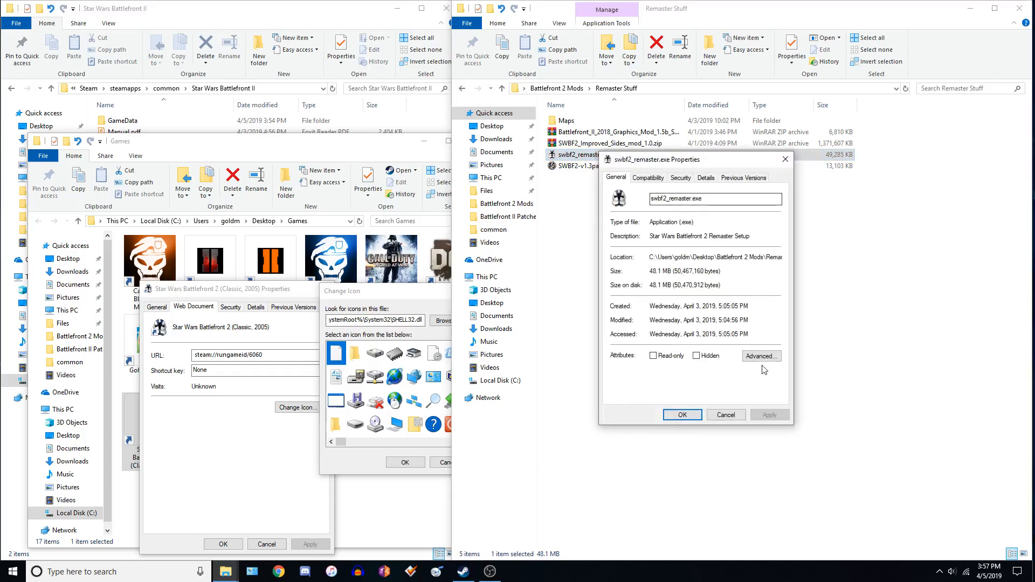
pyautogui.click(762, 356)
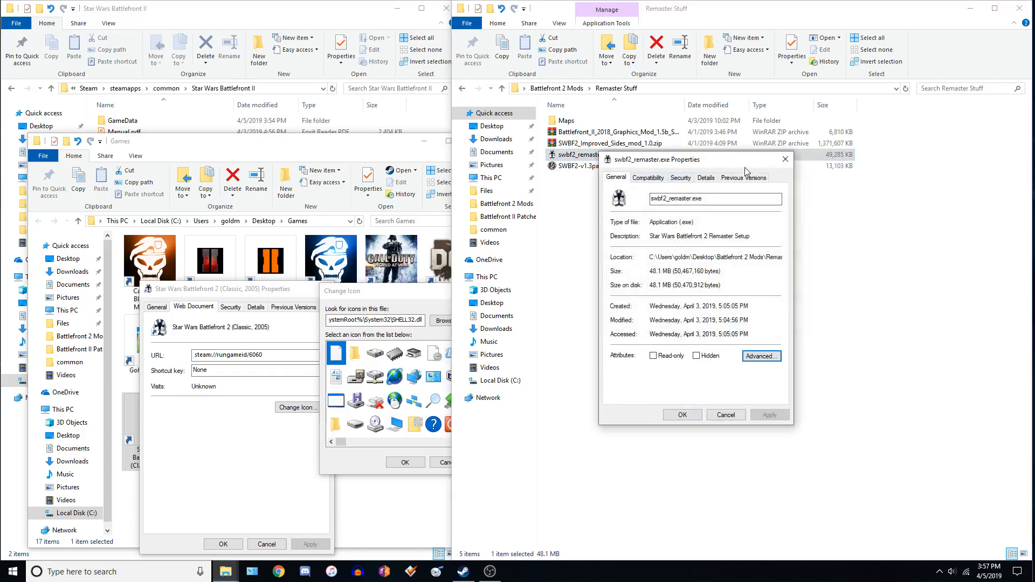
pyautogui.moveTo(768, 161); pyautogui.dragTo(779, 160)
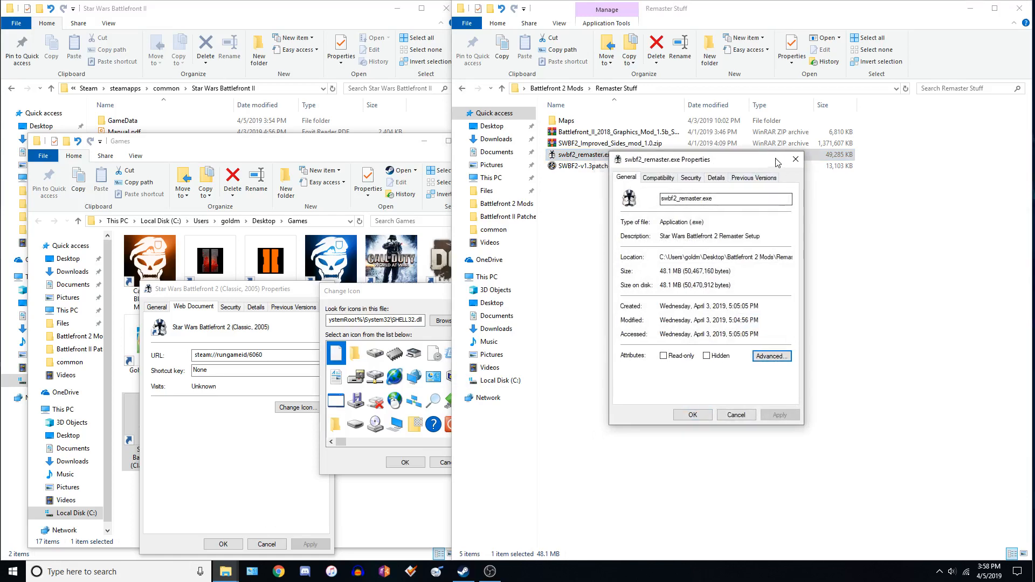
pyautogui.click(791, 161)
# Find the Star Wars Battlefront II HD shortcut through search and open its Change Icon dialog.
pyautogui.click(73, 571)
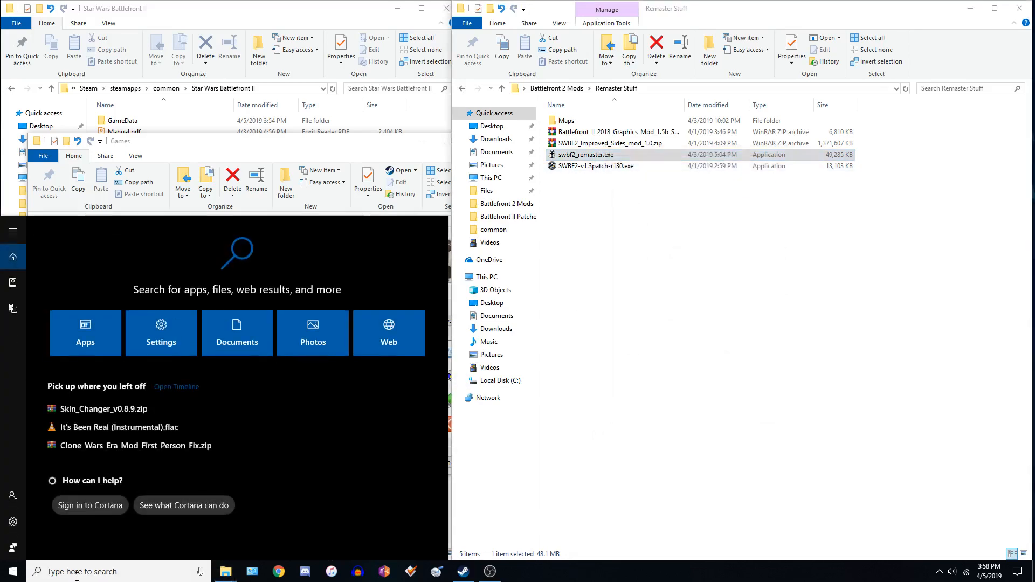
pyautogui.write('star wars b')
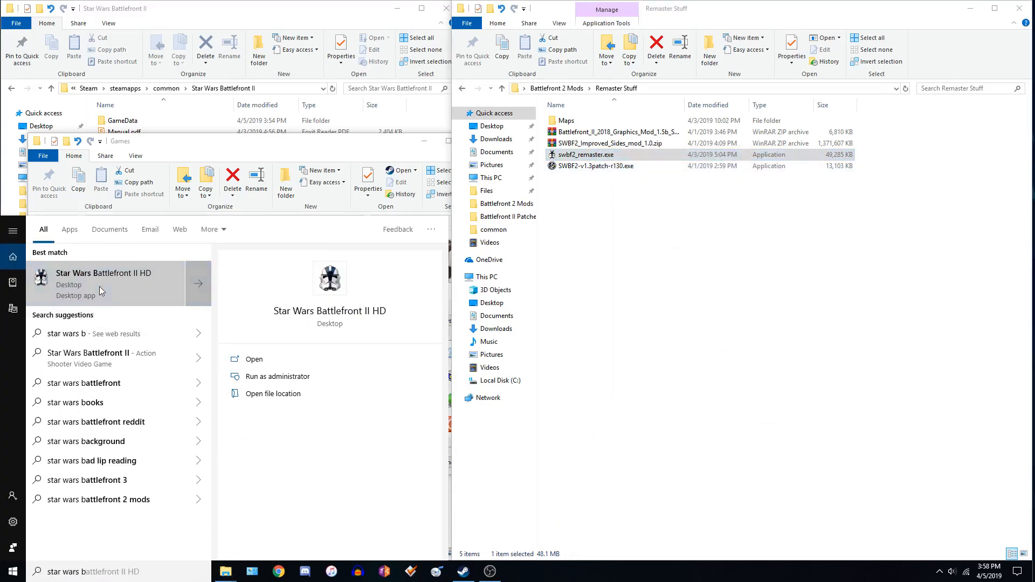
pyautogui.click(273, 394)
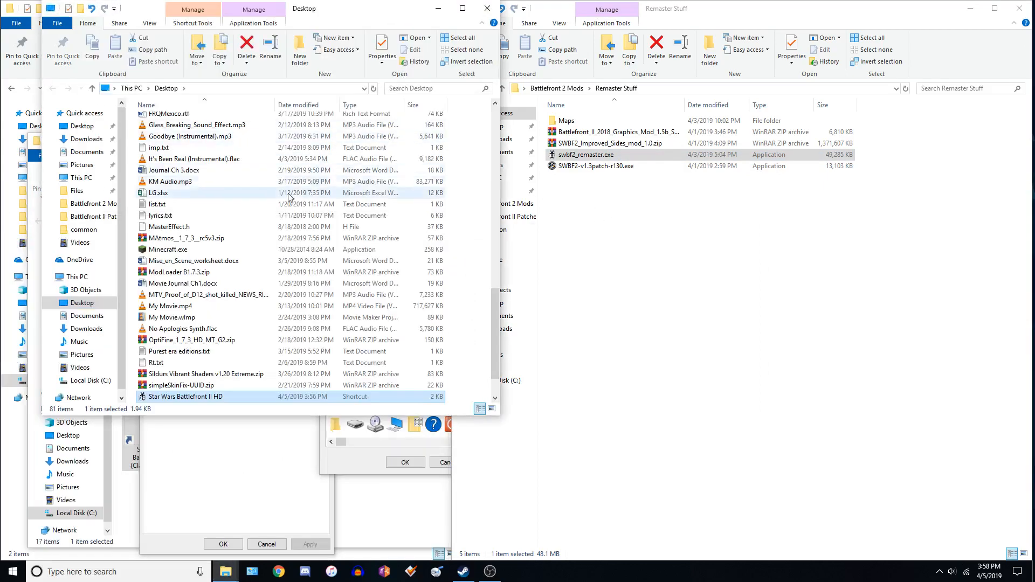
pyautogui.rightClick(204, 397)
pyautogui.click(229, 387)
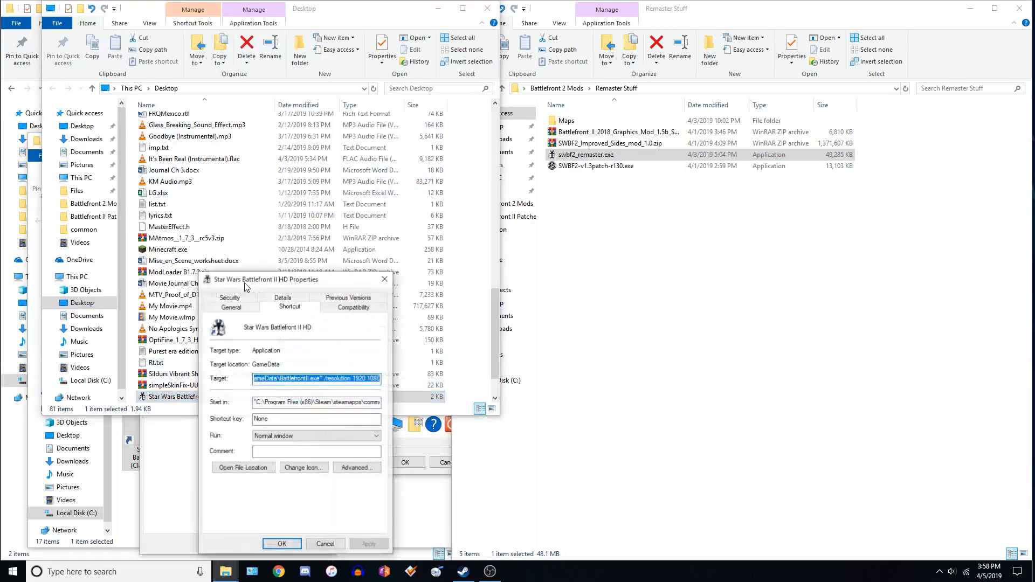
pyautogui.click(487, 8)
pyautogui.moveTo(269, 279); pyautogui.dragTo(530, 207)
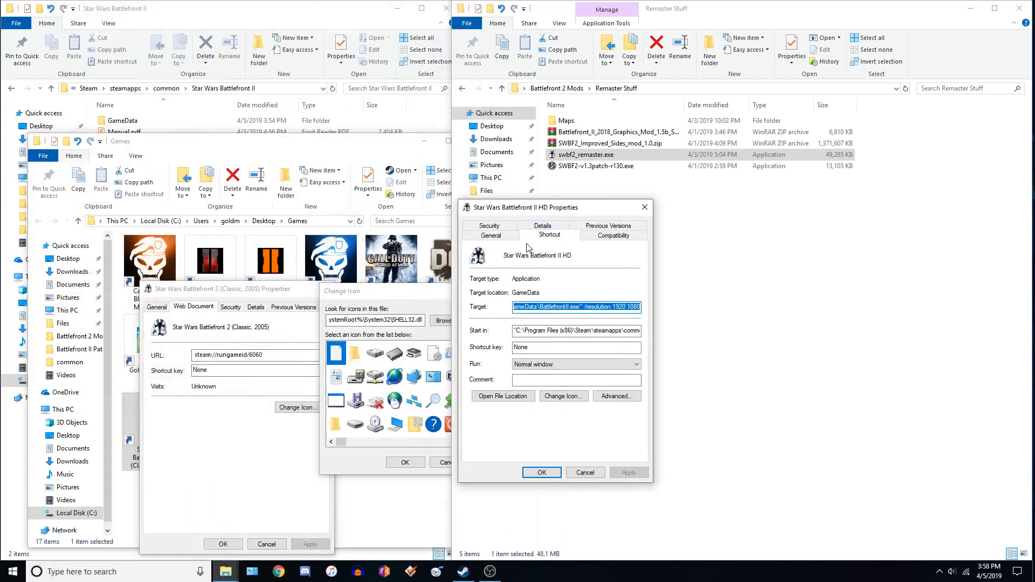
pyautogui.click(564, 397)
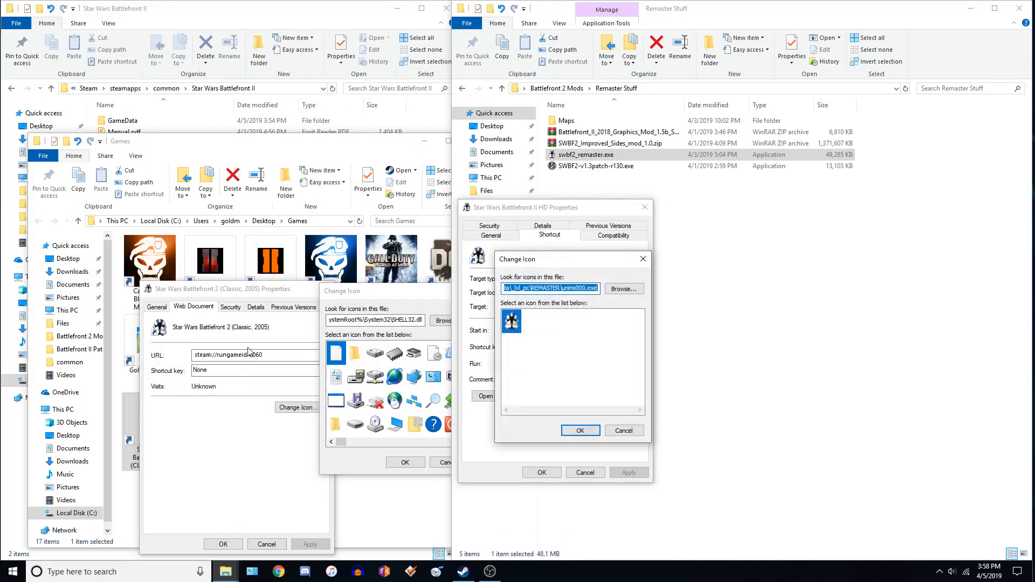
# Paste the REMASTER\uninst000.exe path as the Classic shortcut's icon file and confirm the new icon.
pyautogui.doubleClick(396, 320)
pyautogui.hotkey('ctrl', 'v')
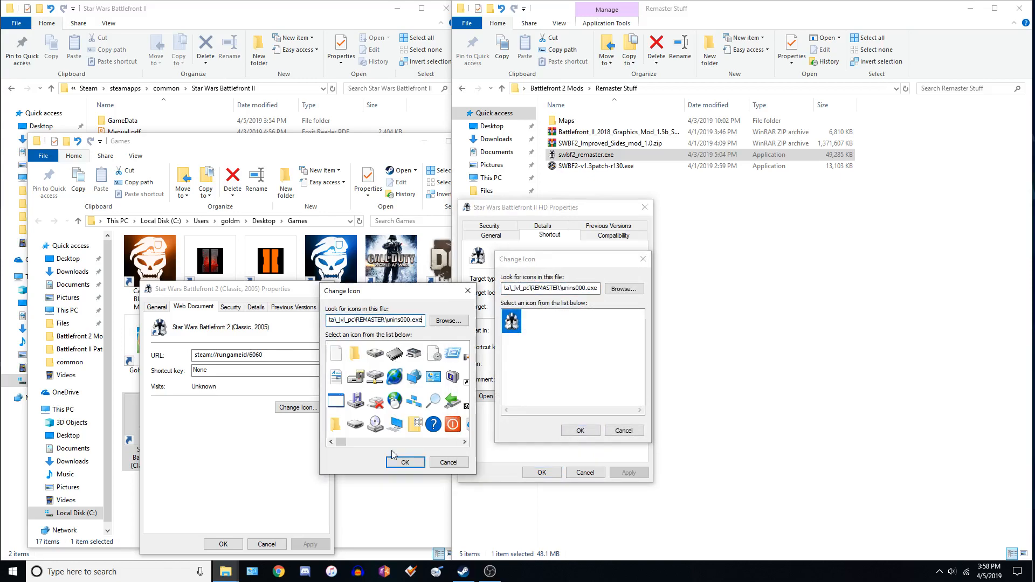
pyautogui.click(402, 463)
pyautogui.click(404, 463)
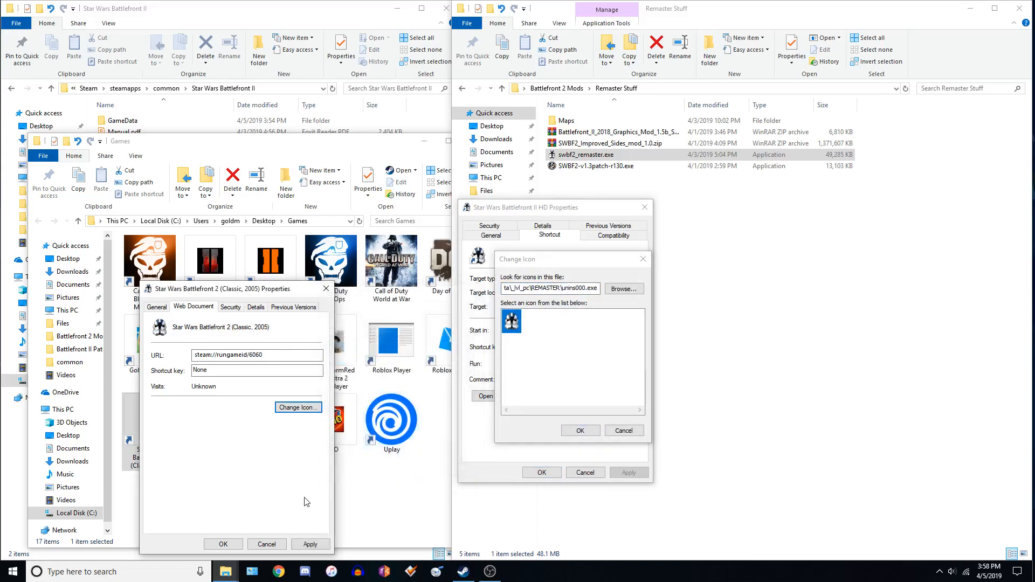
pyautogui.click(233, 546)
# Close the Games folder and the Battlefront II HD Change Icon and properties dialogs.
pyautogui.click(424, 153)
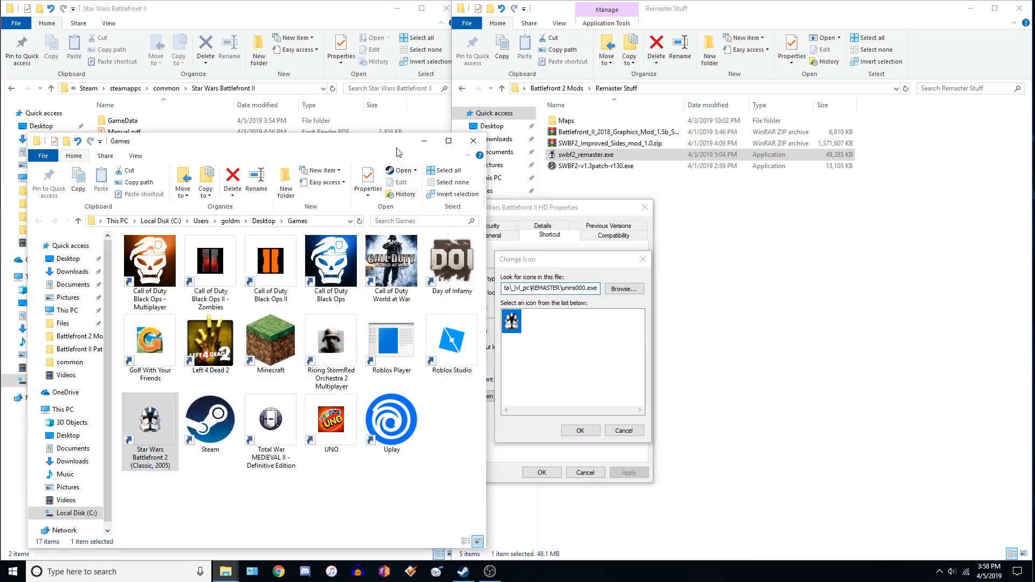
pyautogui.click(478, 142)
pyautogui.click(569, 434)
pyautogui.click(556, 471)
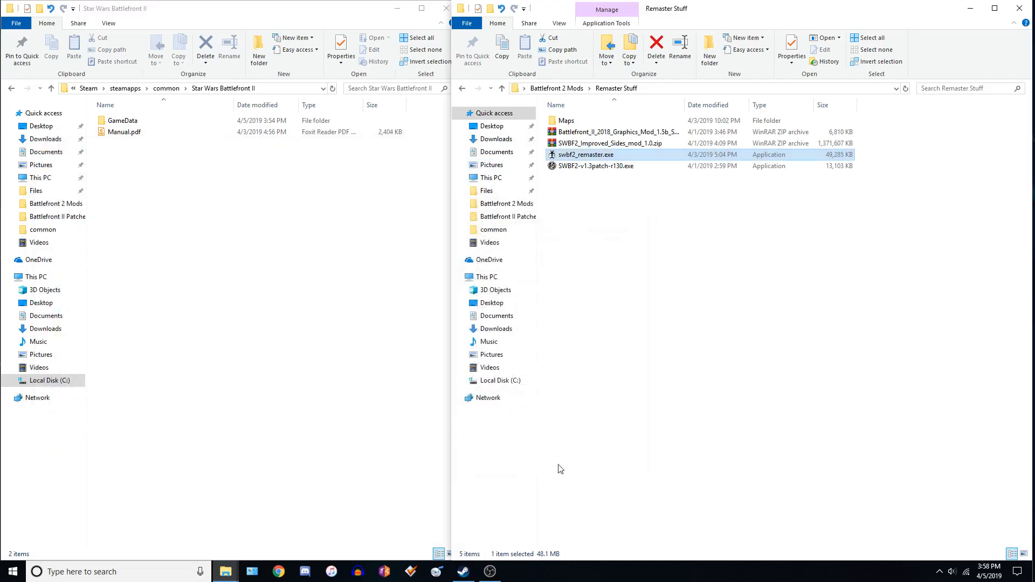
# Open the SWBF2_Improved_Sides_mod_1.0.zip archive and its inner mod folder.
pyautogui.click(597, 229)
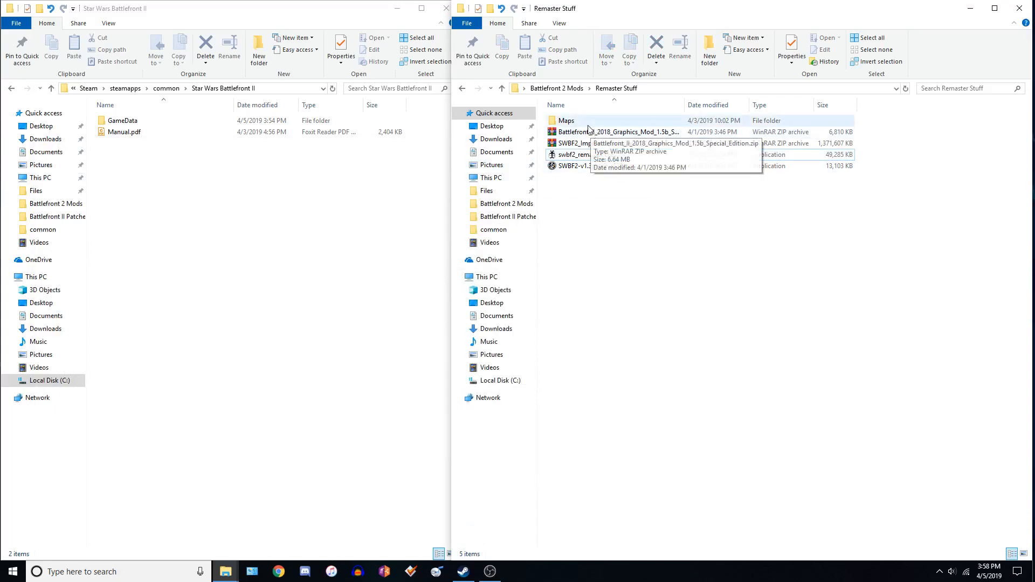
pyautogui.doubleClick(607, 146)
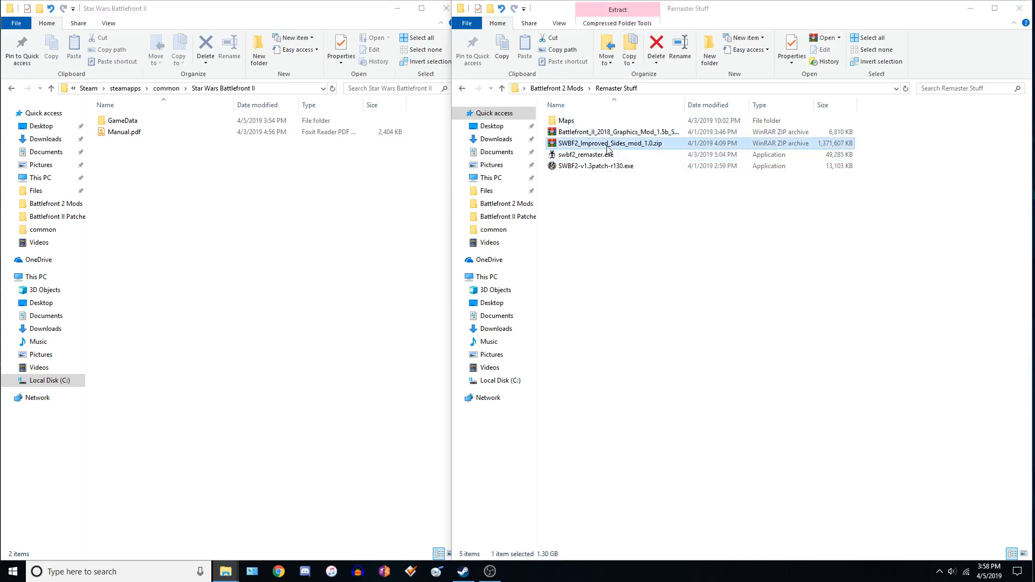
pyautogui.moveTo(218, 217); pyautogui.dragTo(702, 185)
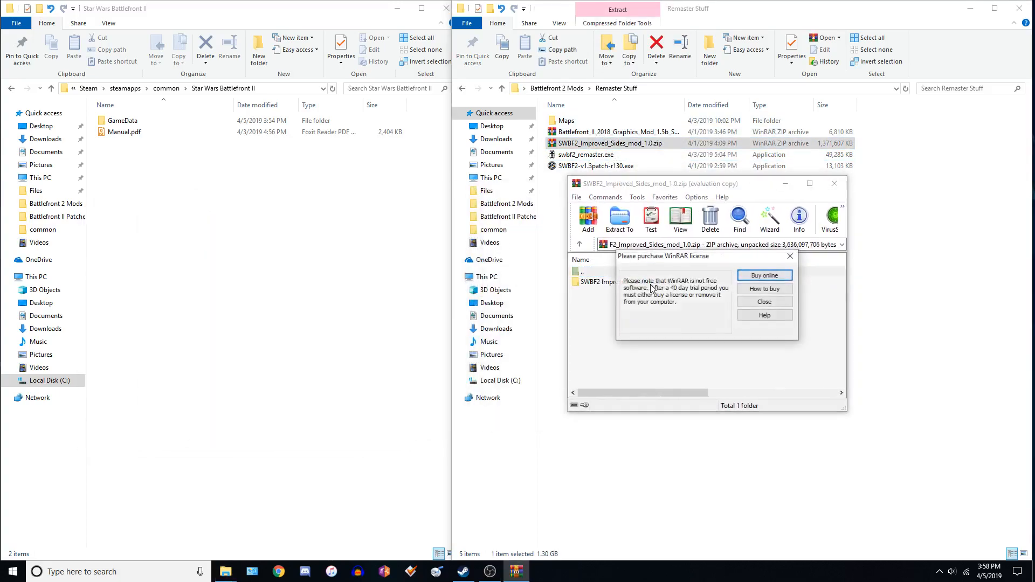
pyautogui.click(750, 303)
pyautogui.doubleClick(607, 282)
# Copy the fpm and side folders from the archive into the game's GameData\data\_lvl_pc folder.
pyautogui.doubleClick(122, 120)
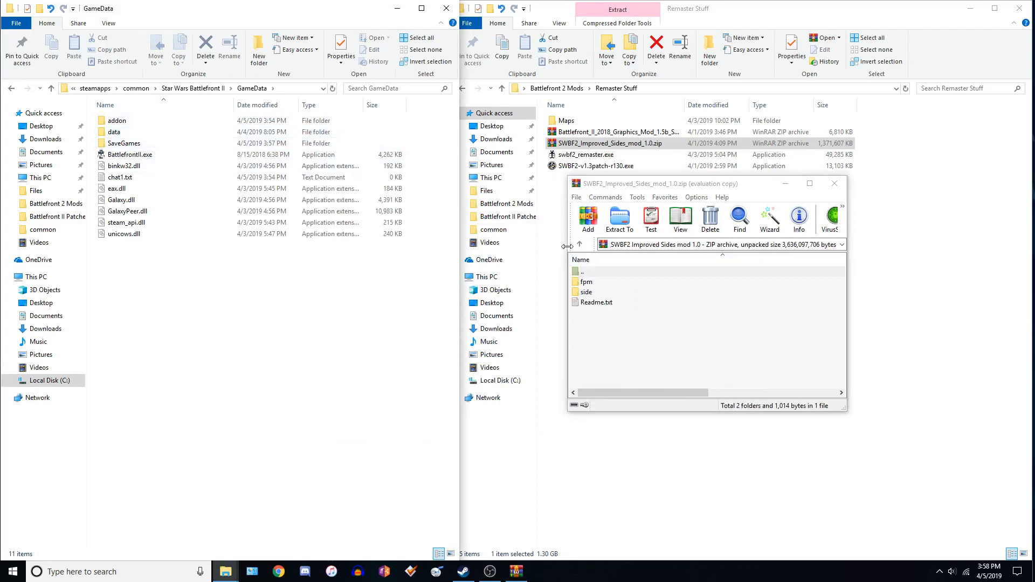
pyautogui.doubleClick(124, 132)
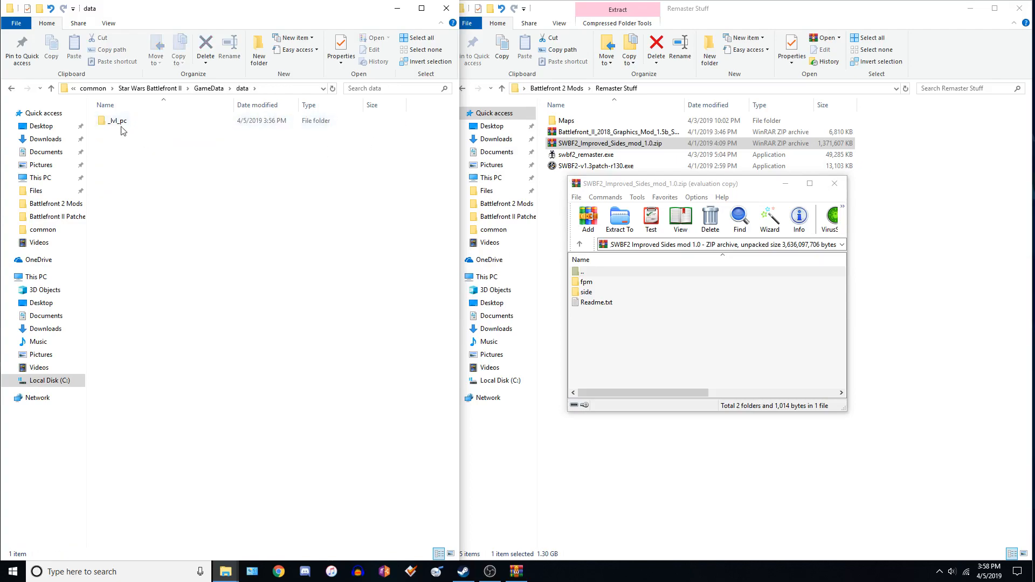
pyautogui.doubleClick(121, 122)
pyautogui.click(597, 293)
pyautogui.keyDown('ctrl'); pyautogui.click(587, 284); pyautogui.keyUp('ctrl')
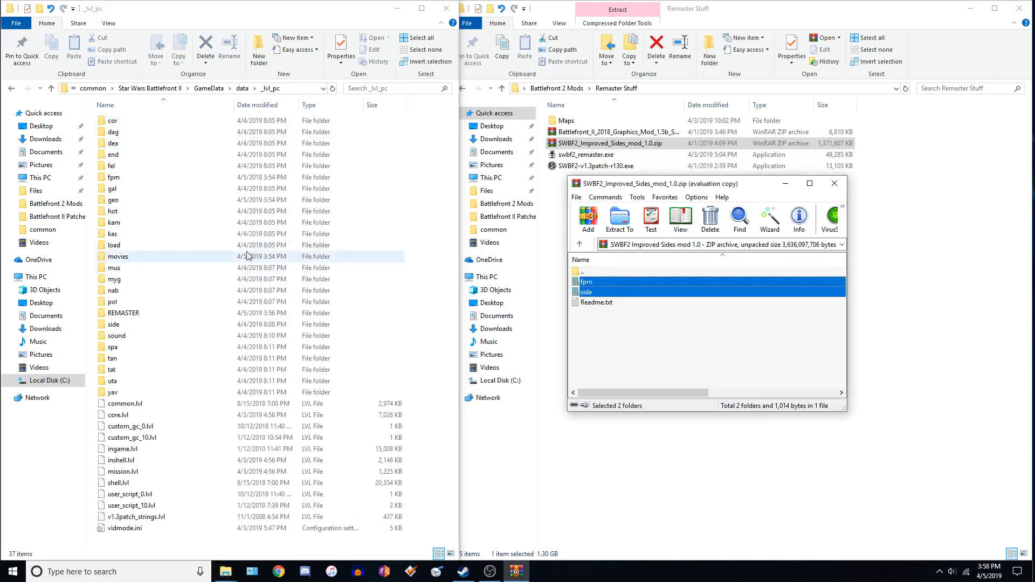
pyautogui.moveTo(607, 291); pyautogui.dragTo(430, 281)
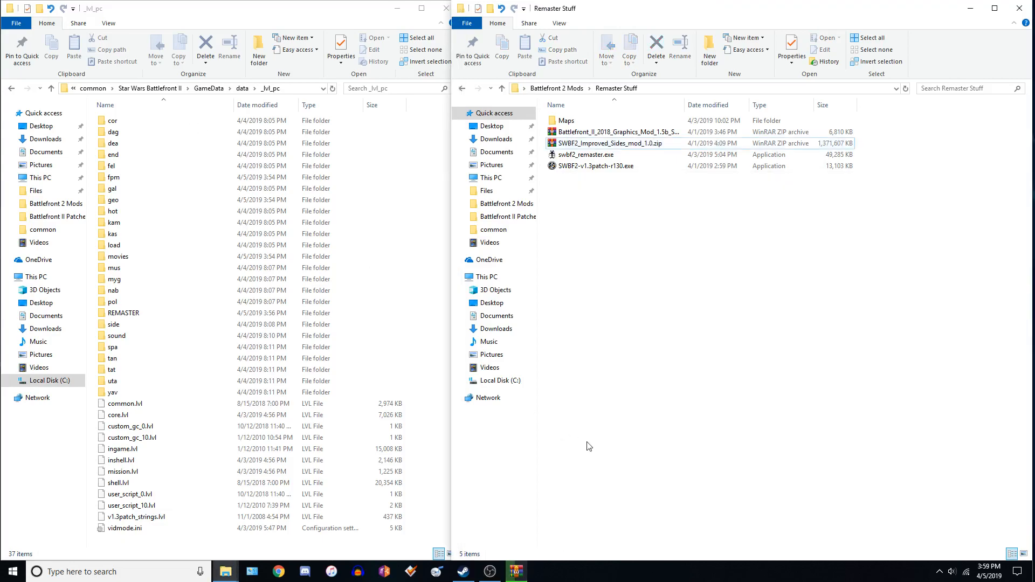
# Open the Steam common folder through a search for the common shortcut.
pyautogui.press('super')
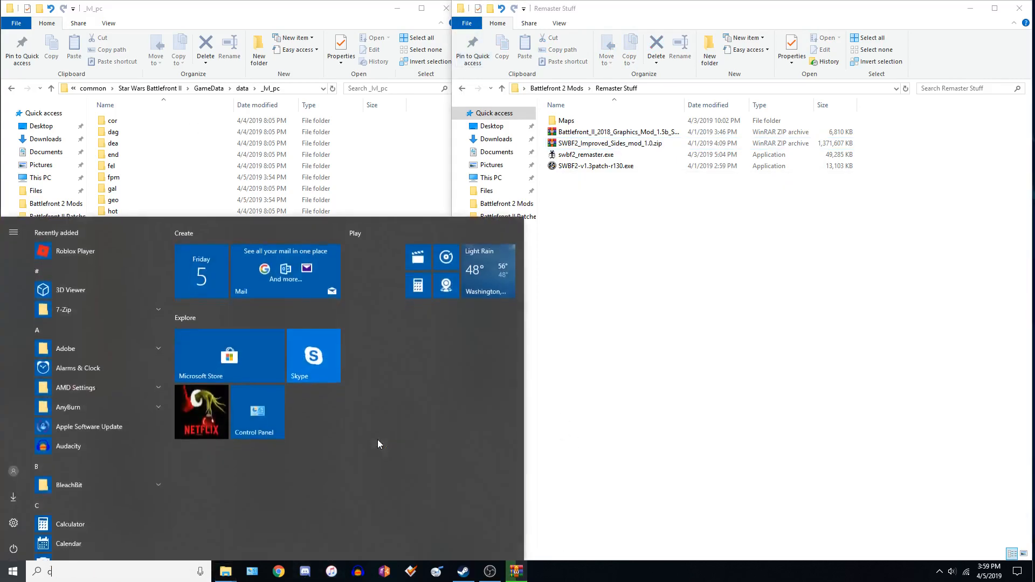
pyautogui.write('common')
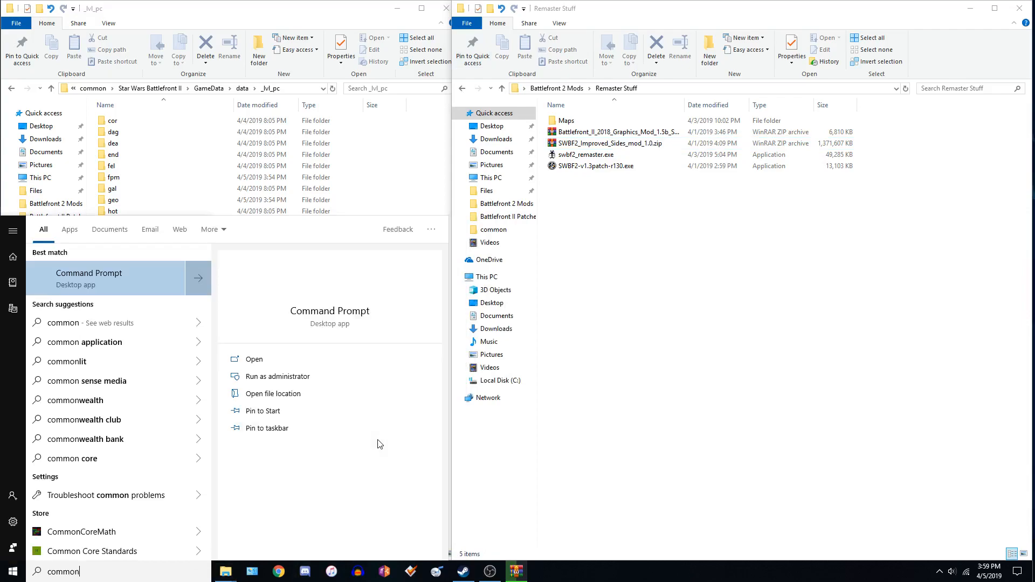
pyautogui.write(' short')
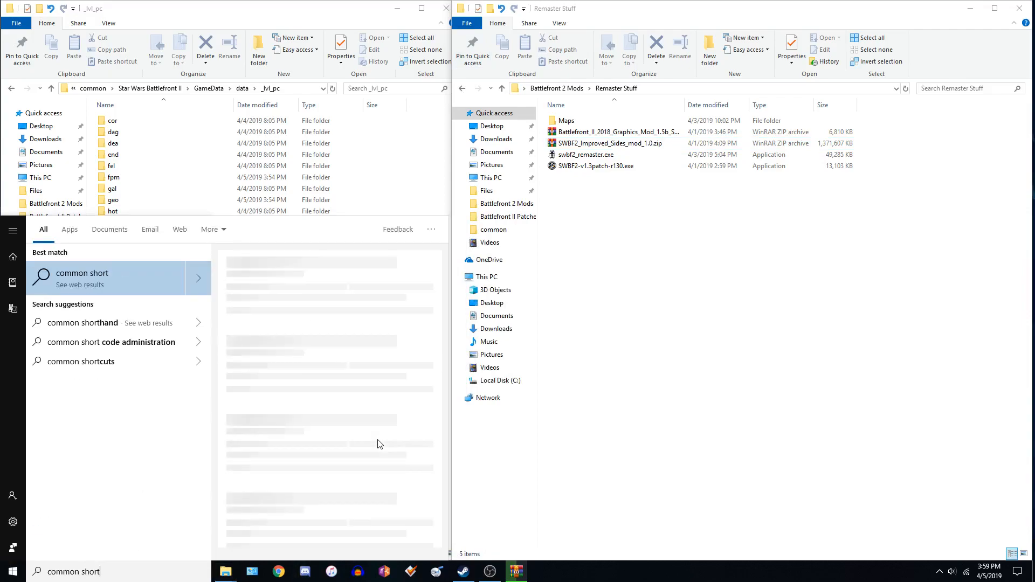
pyautogui.write('cu')
pyautogui.press('Return')
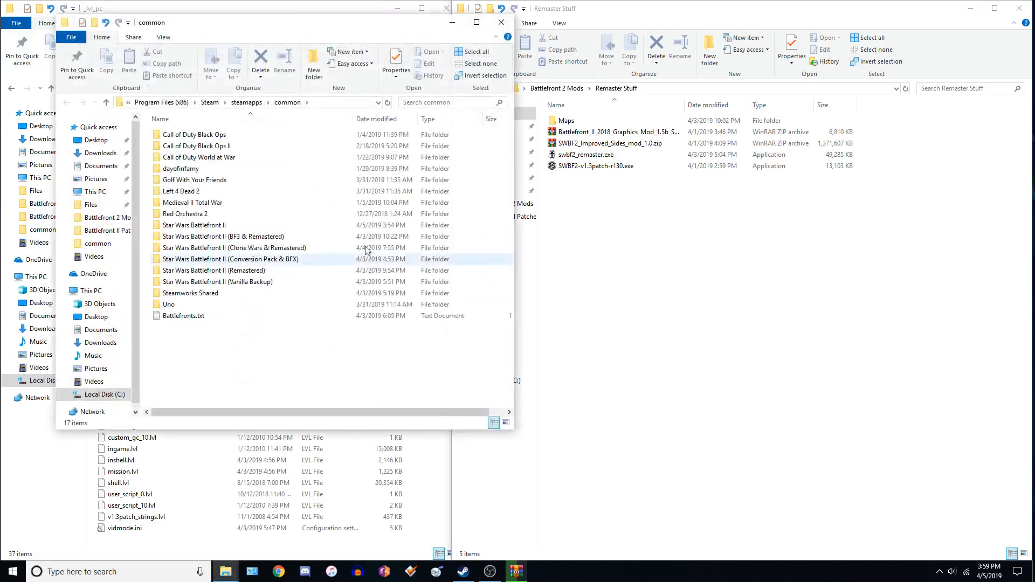
pyautogui.moveTo(286, 22); pyautogui.dragTo(614, 102)
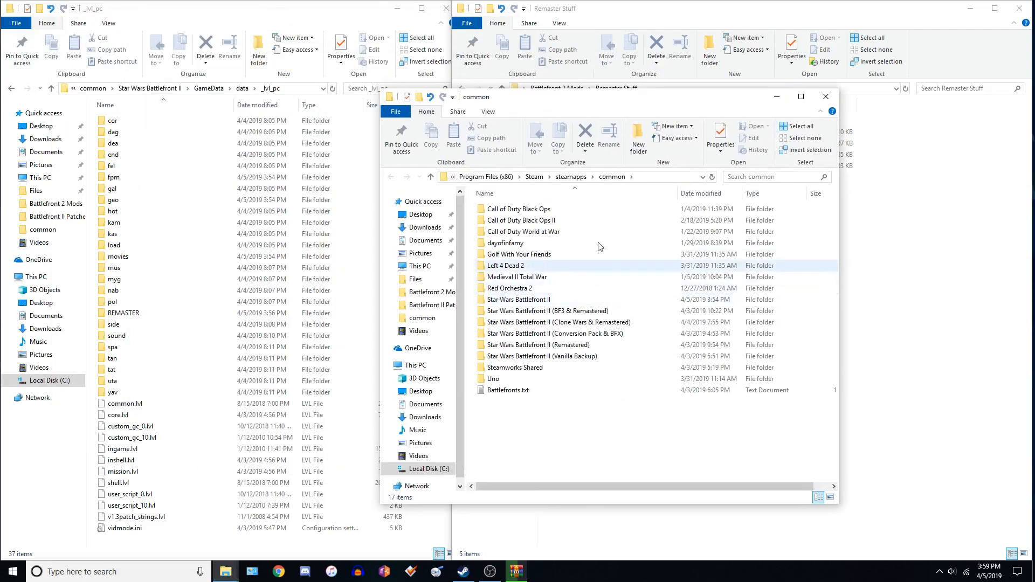
# Open the Star Wars Battlefront II (Conversion Pack & BFX) game folder.
pyautogui.click(556, 312)
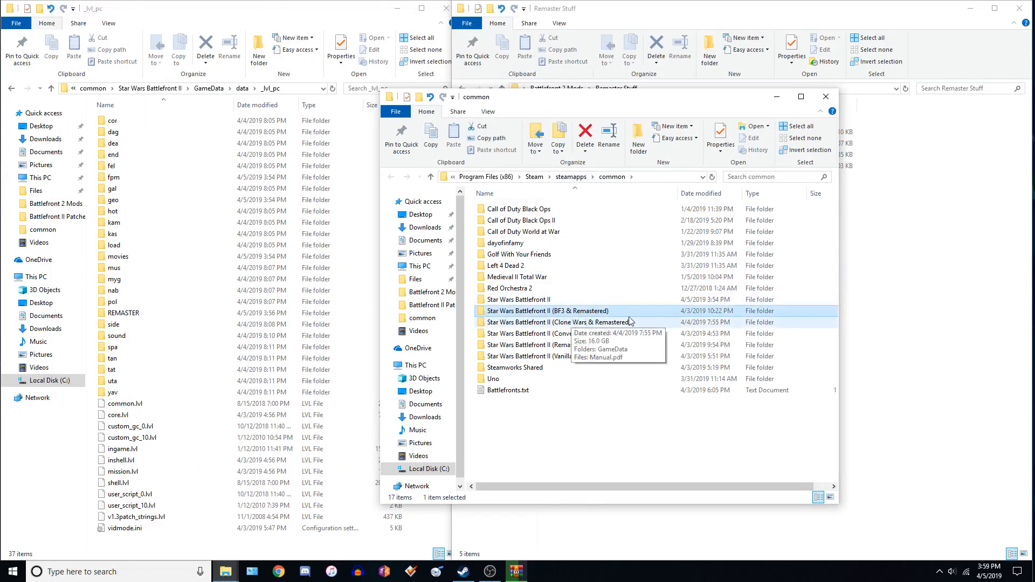
pyautogui.click(618, 333)
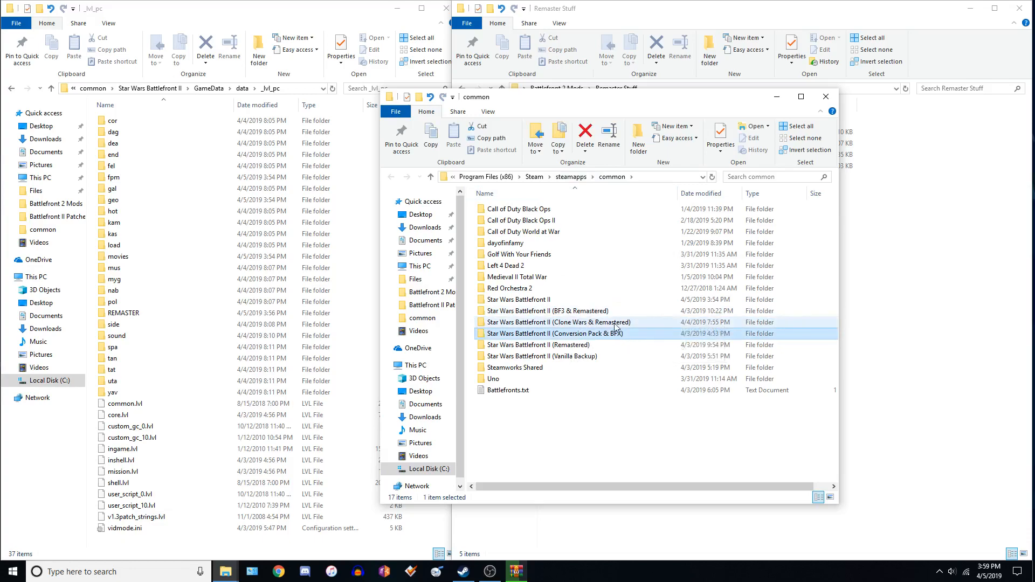
pyautogui.click(564, 302)
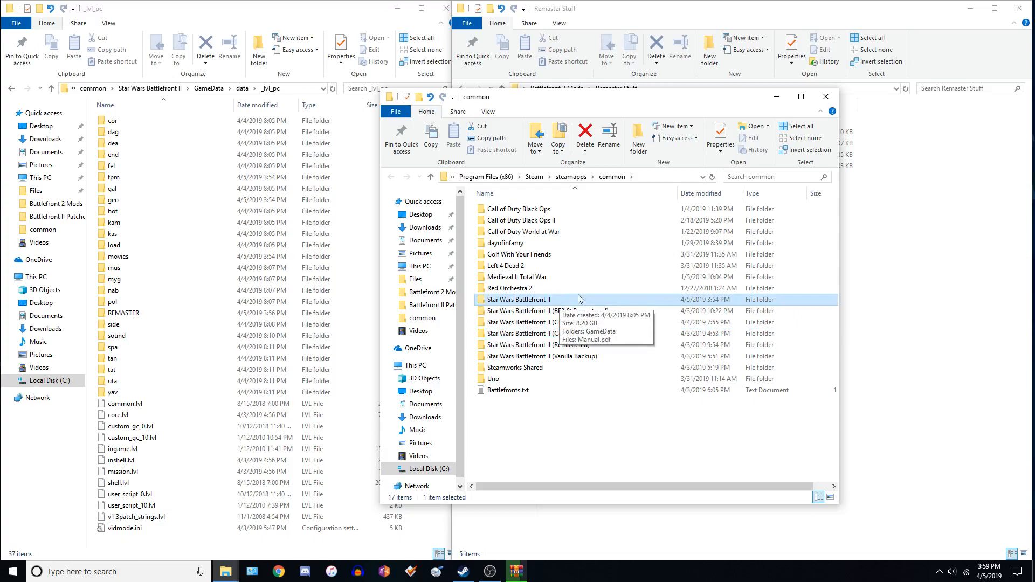
pyautogui.click(569, 312)
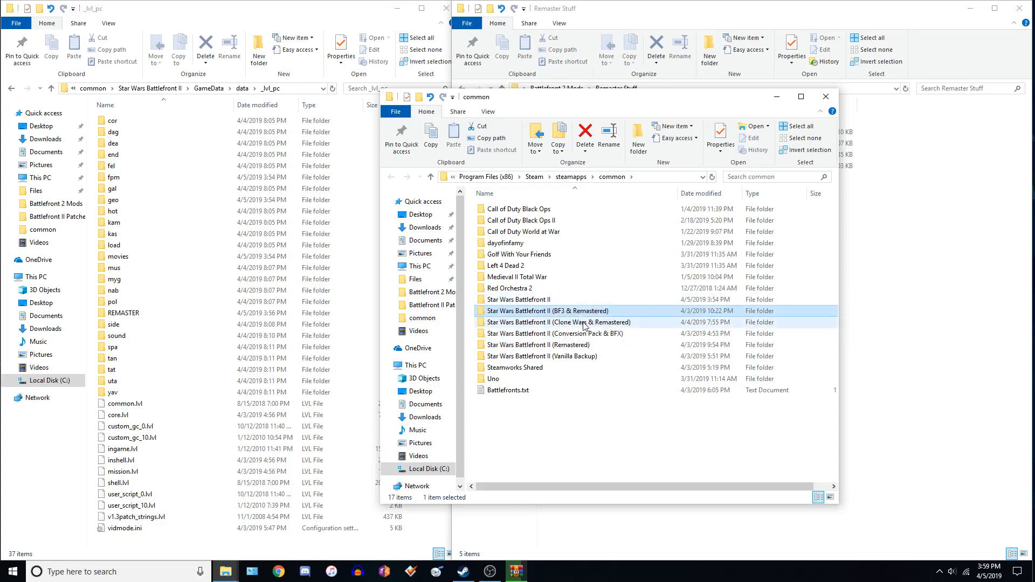
pyautogui.click(577, 336)
pyautogui.doubleClick(546, 334)
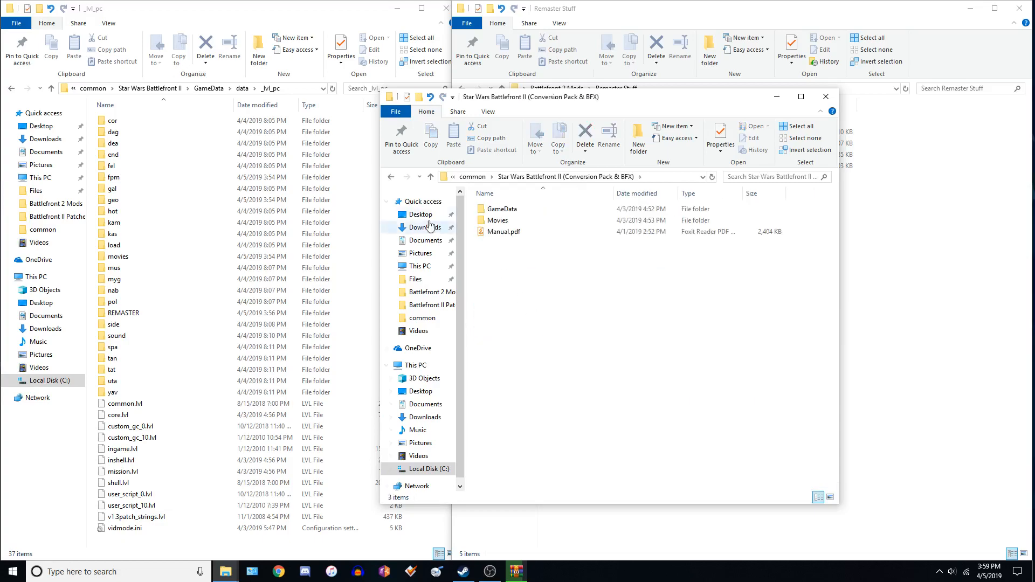
pyautogui.click(391, 177)
pyautogui.doubleClick(648, 344)
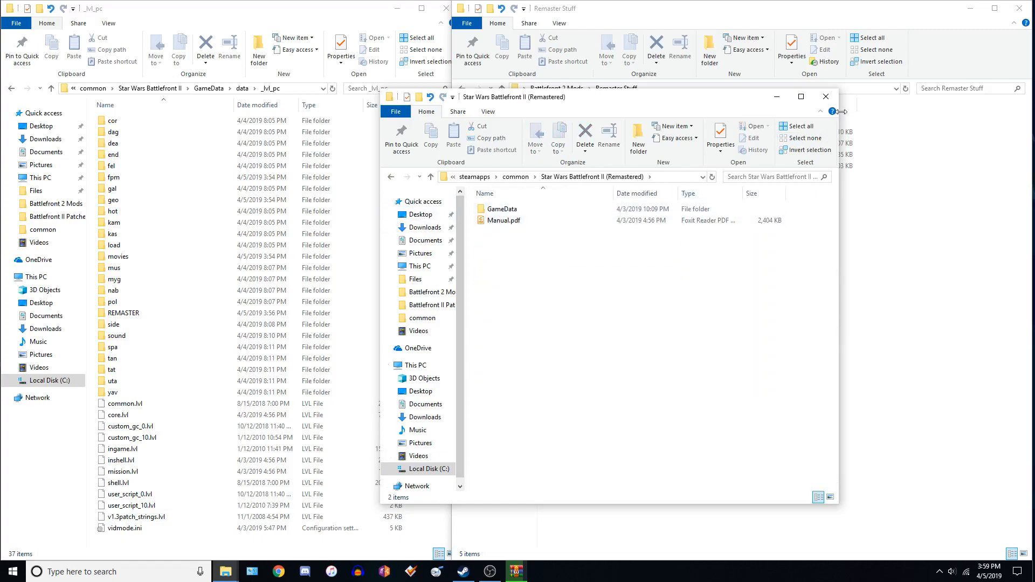
pyautogui.click(830, 97)
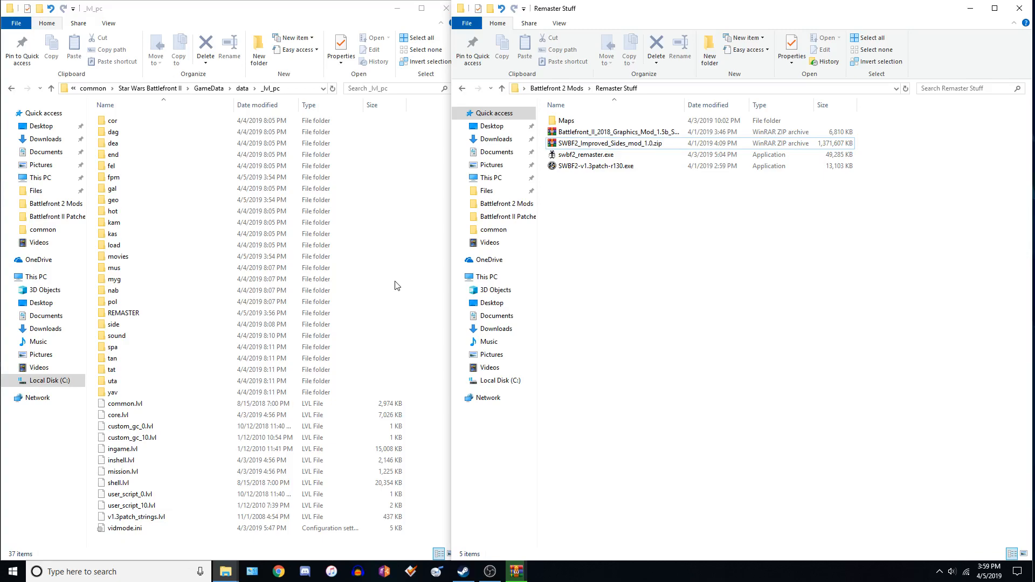
# Replace the existing files in the _lvl_pc folder with the fpm and side folders from the Improved Sides archive.
pyautogui.click(516, 571)
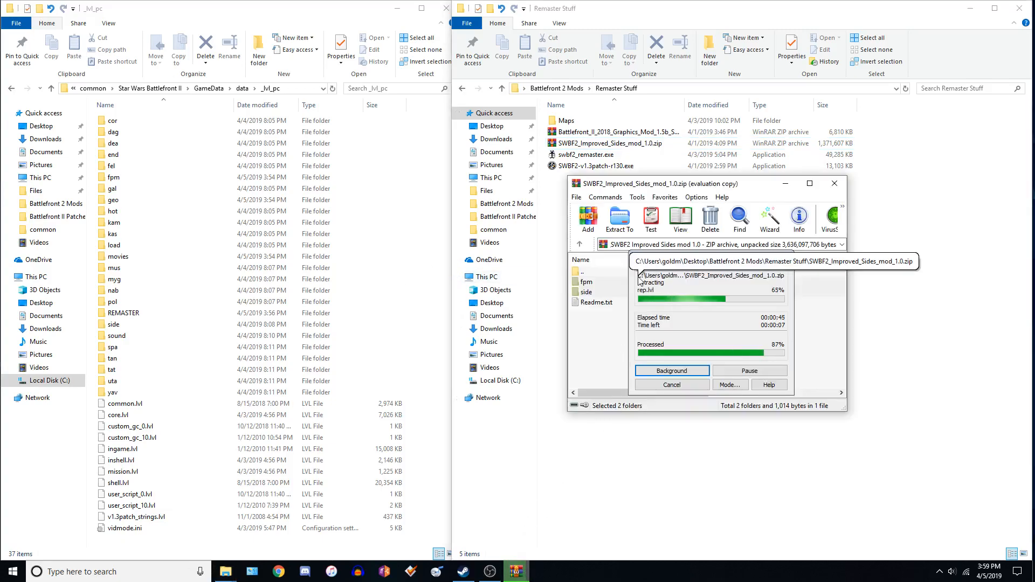
pyautogui.moveTo(672, 262); pyautogui.dragTo(648, 257)
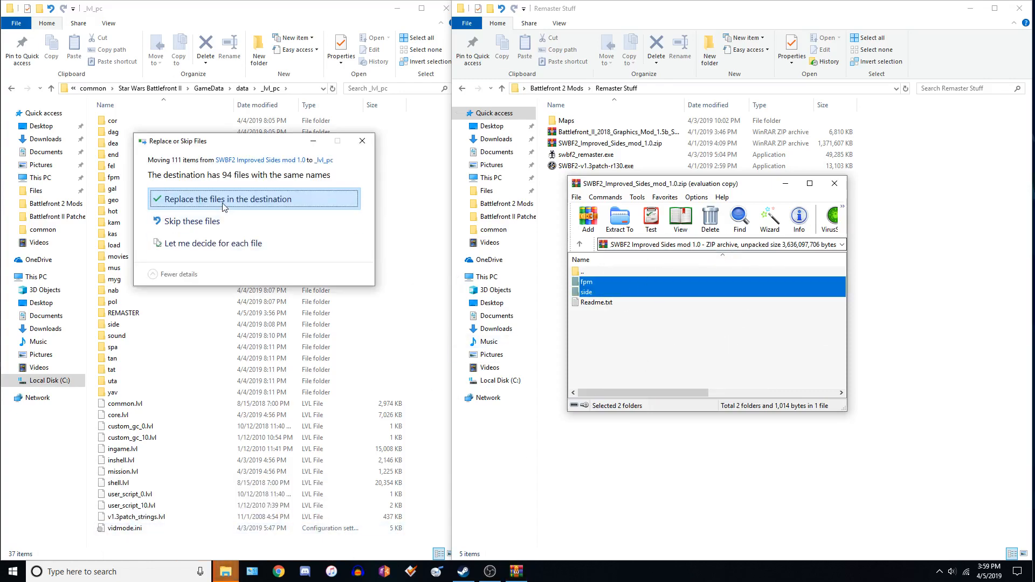
pyautogui.click(224, 200)
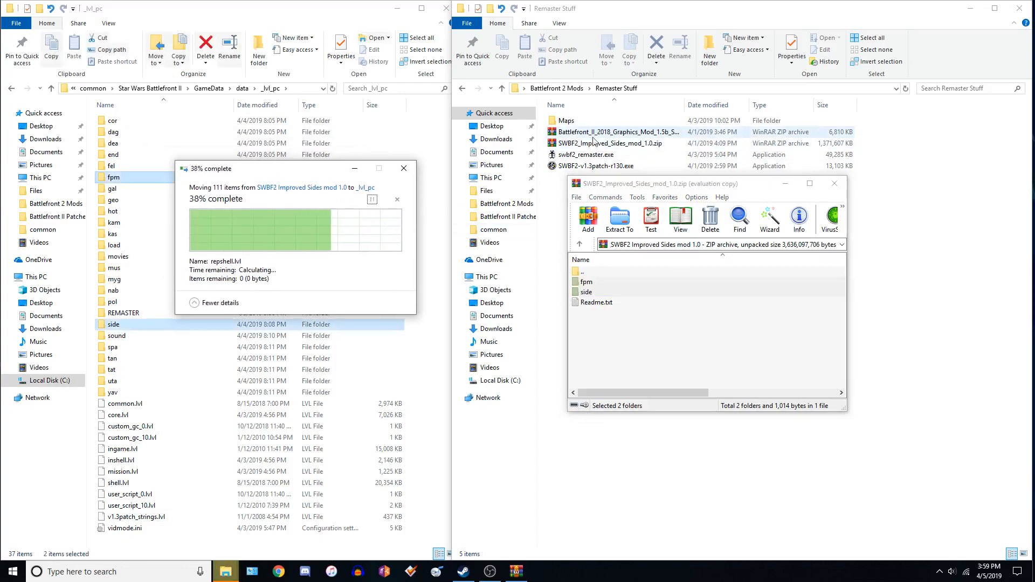
# Close the Improved Sides archive and open the Battlefront_II_2018_Graphics_Mod_1.5b_Special_Edition.zip archive.
pyautogui.click(843, 182)
pyautogui.doubleClick(614, 132)
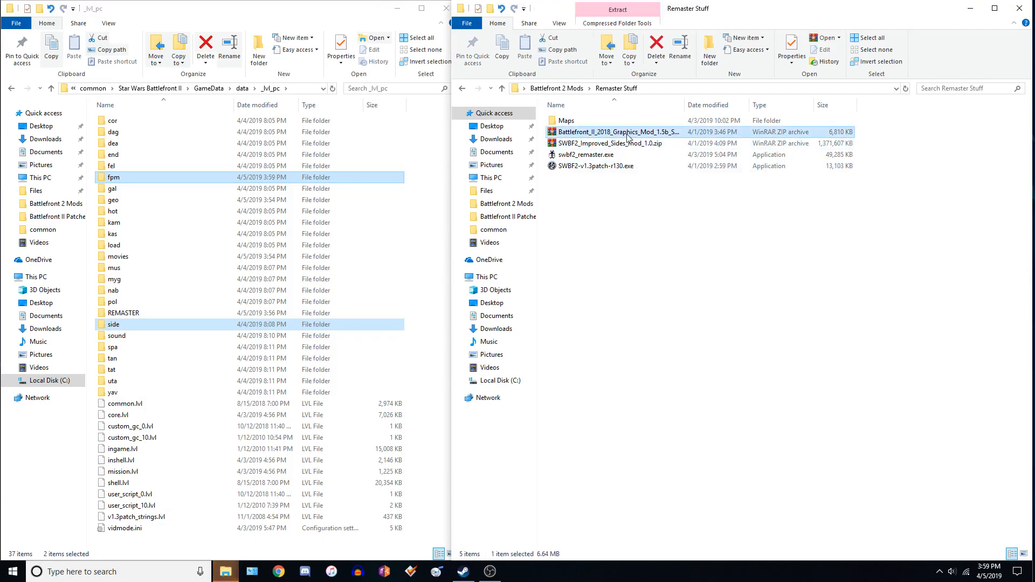
pyautogui.doubleClick(653, 280)
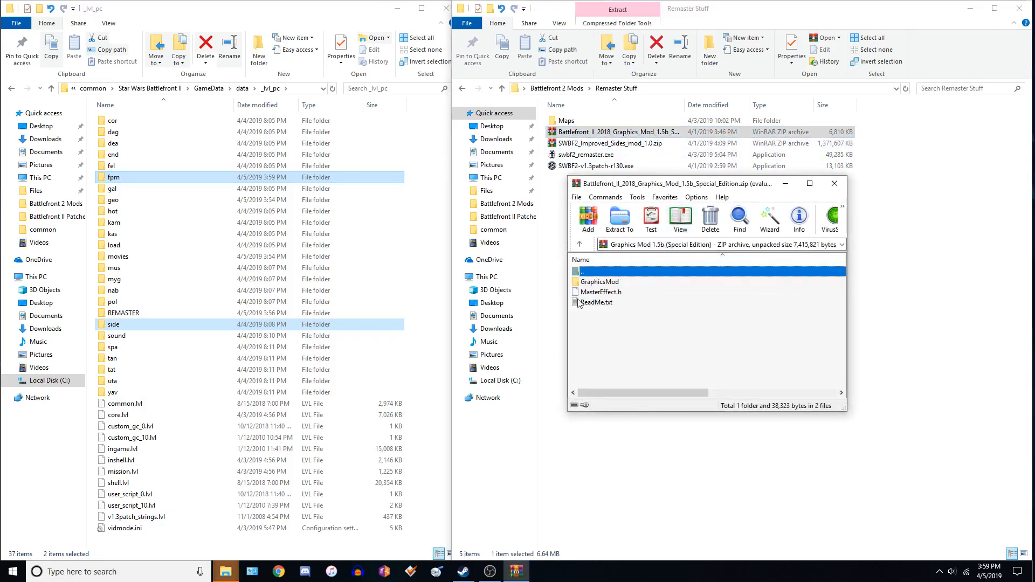
pyautogui.click(769, 300)
# Copy the GraphicsMod folder and MasterEffect.h from the archive into the game's GameData folder.
pyautogui.click(209, 89)
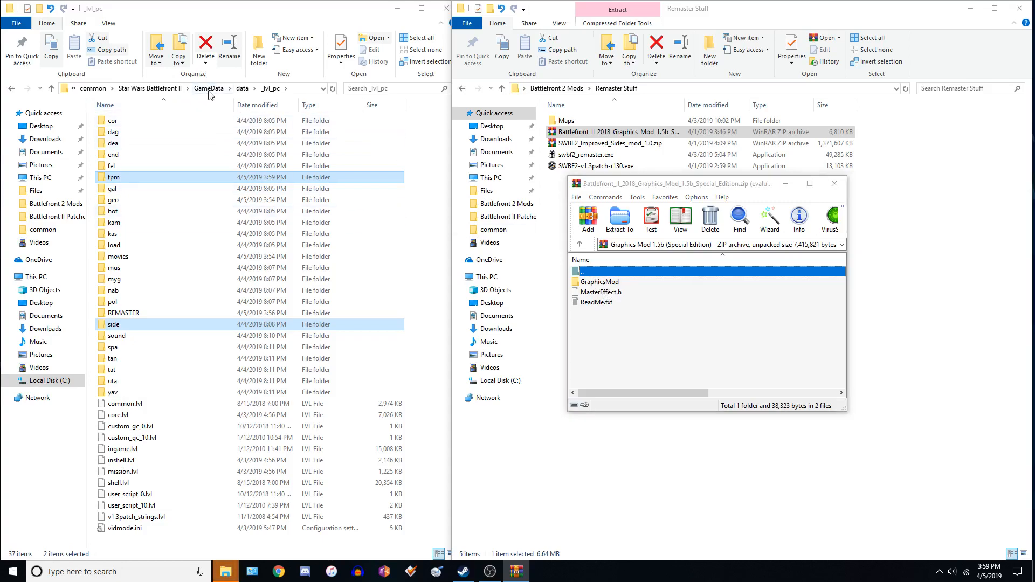
pyautogui.click(613, 284)
pyautogui.keyDown('ctrl'); pyautogui.click(616, 290); pyautogui.keyUp('ctrl')
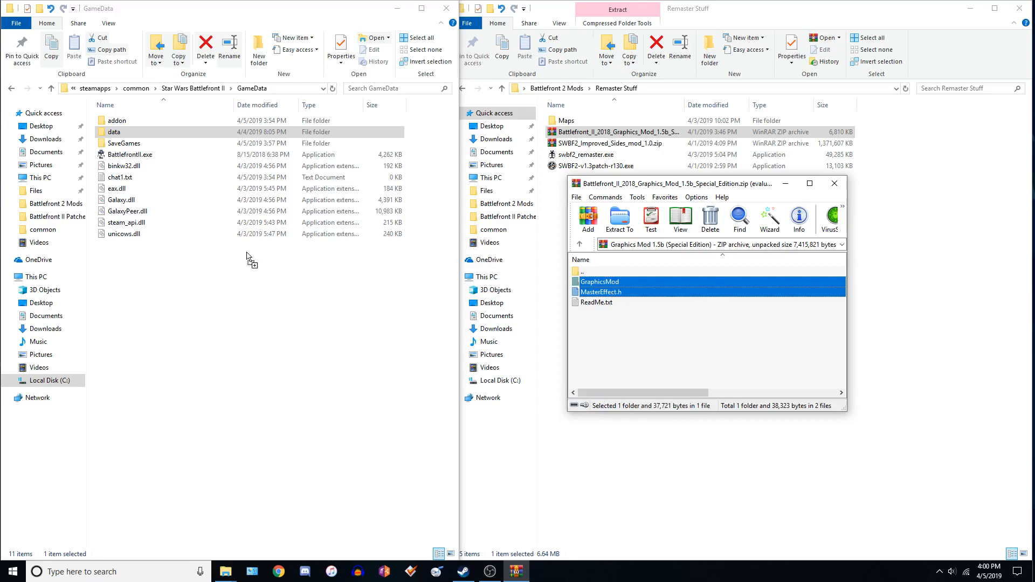
pyautogui.moveTo(250, 279); pyautogui.dragTo(252, 281)
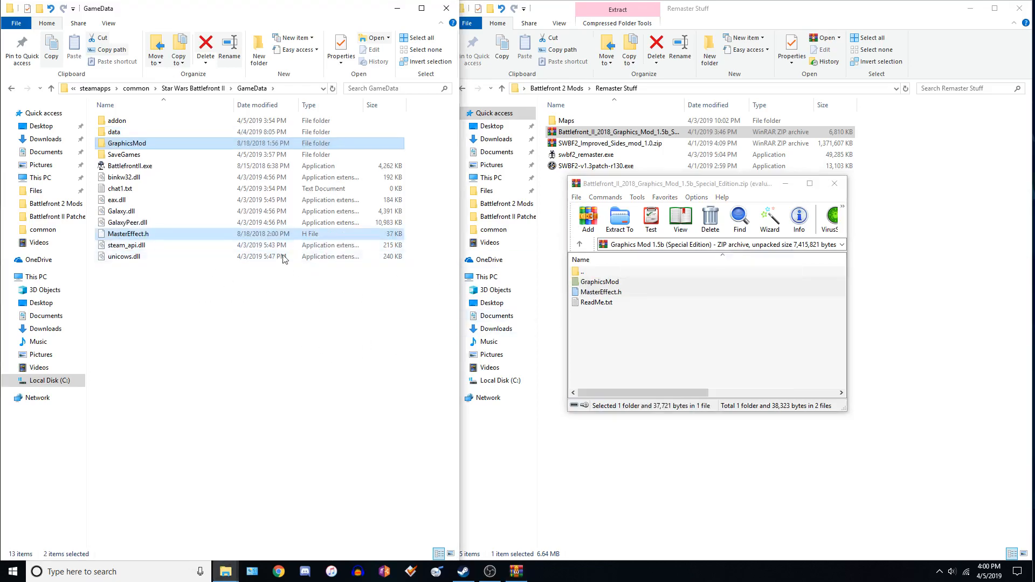
# Read the Graphics Mod ReadMe.txt installation notes, then close it and the archive.
pyautogui.doubleClick(597, 302)
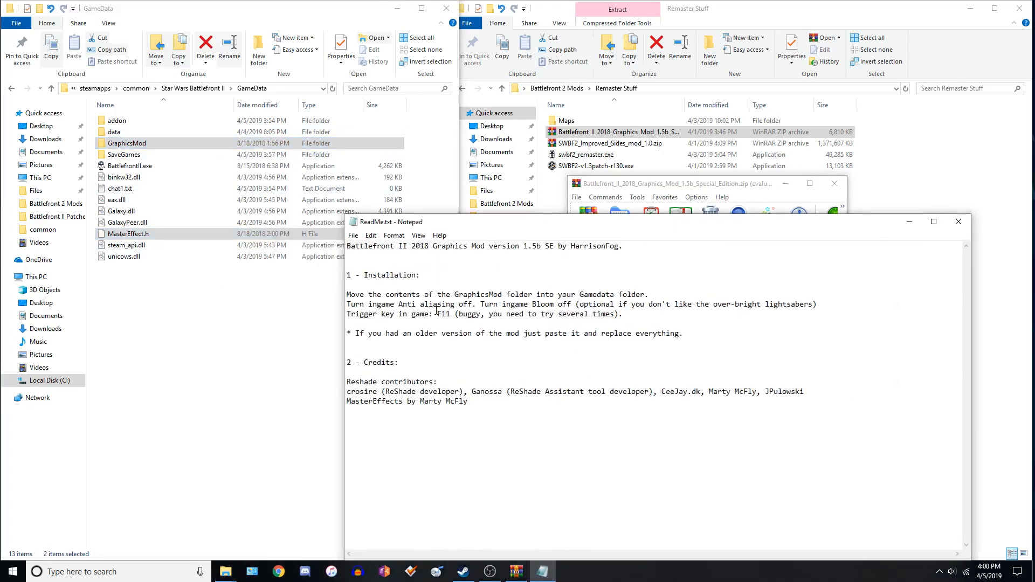
pyautogui.click(957, 222)
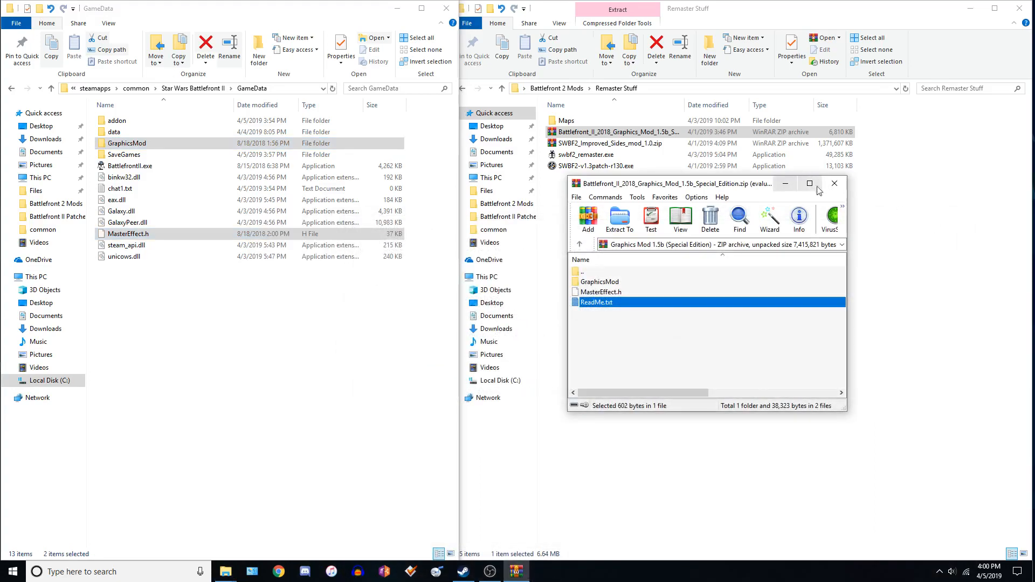
pyautogui.click(834, 183)
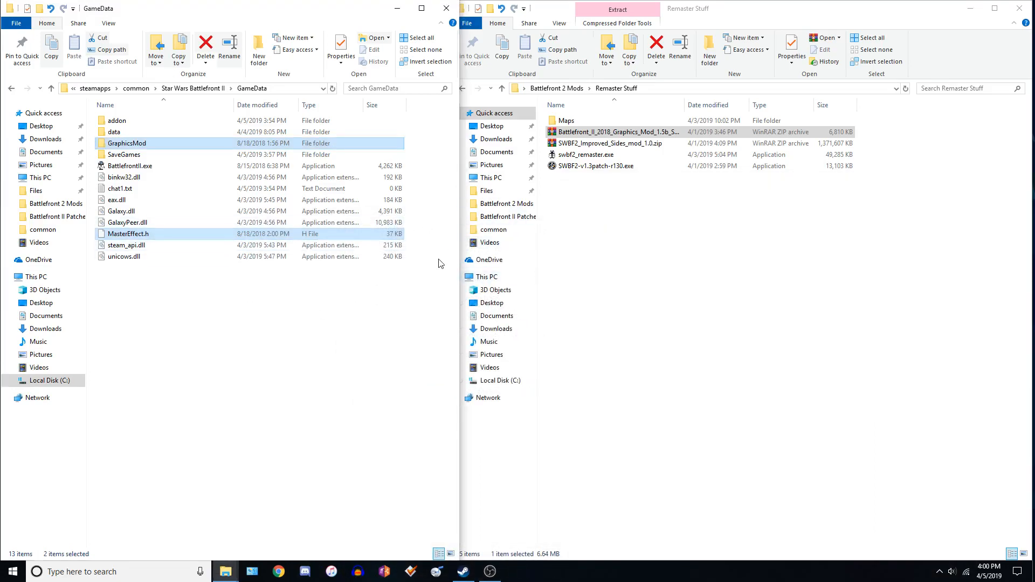
pyautogui.click(420, 286)
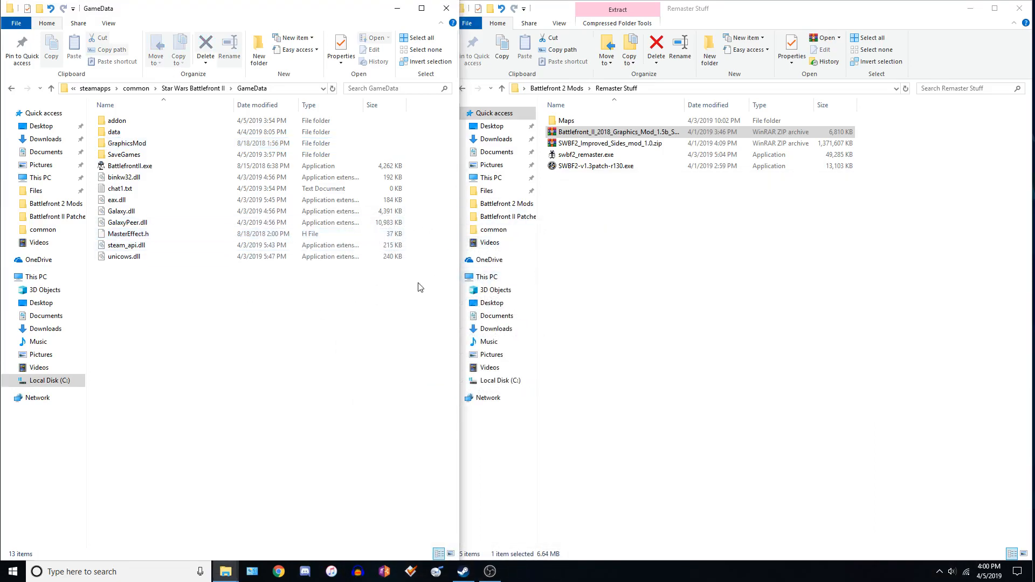
# Open the Maps folder of map archives and the game's GameData\data\_lvl_pc folder.
pyautogui.doubleClick(588, 122)
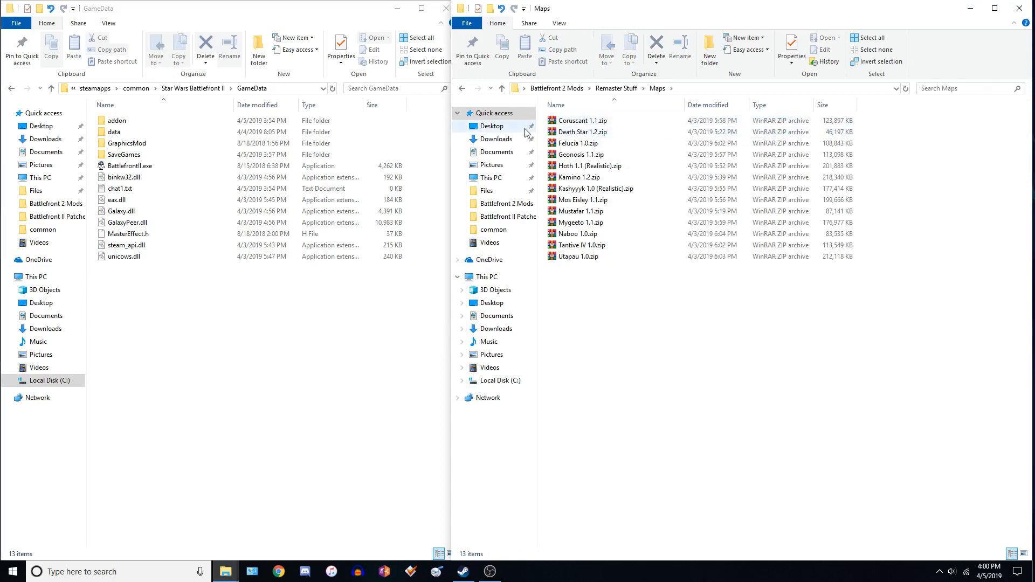
pyautogui.doubleClick(130, 132)
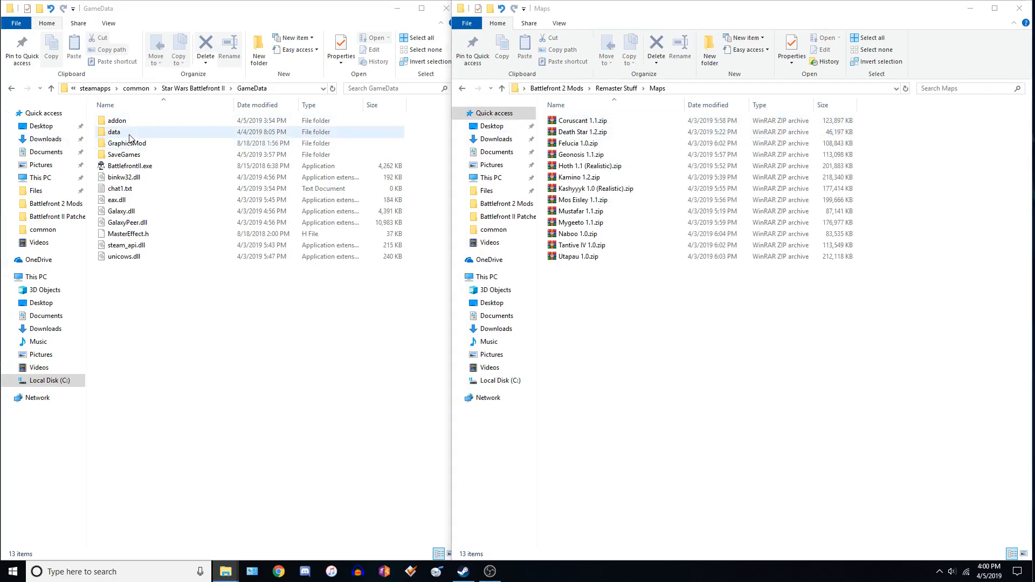
pyautogui.doubleClick(129, 122)
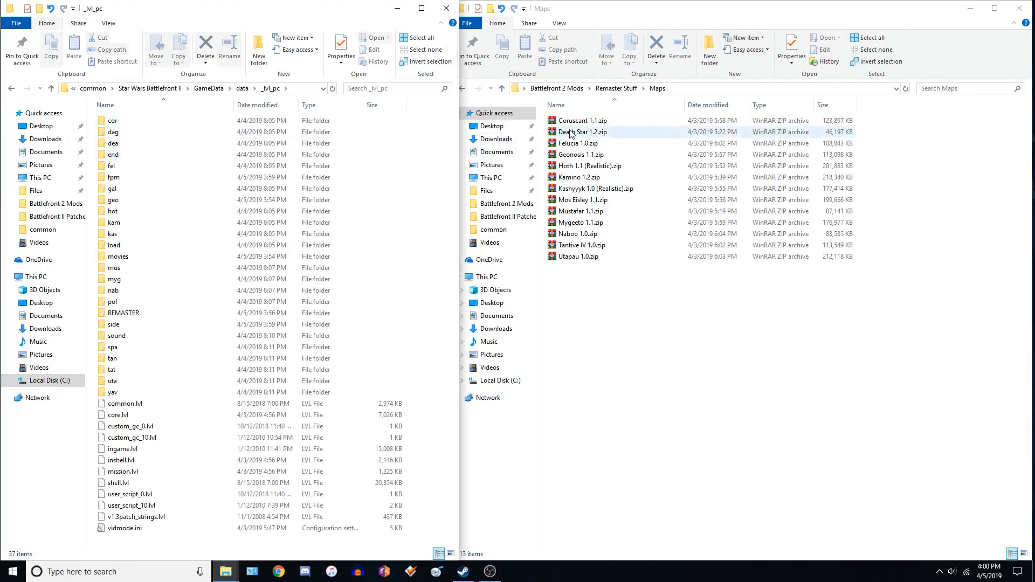
pyautogui.moveTo(642, 316); pyautogui.dragTo(604, 121)
pyautogui.rightClick(603, 121)
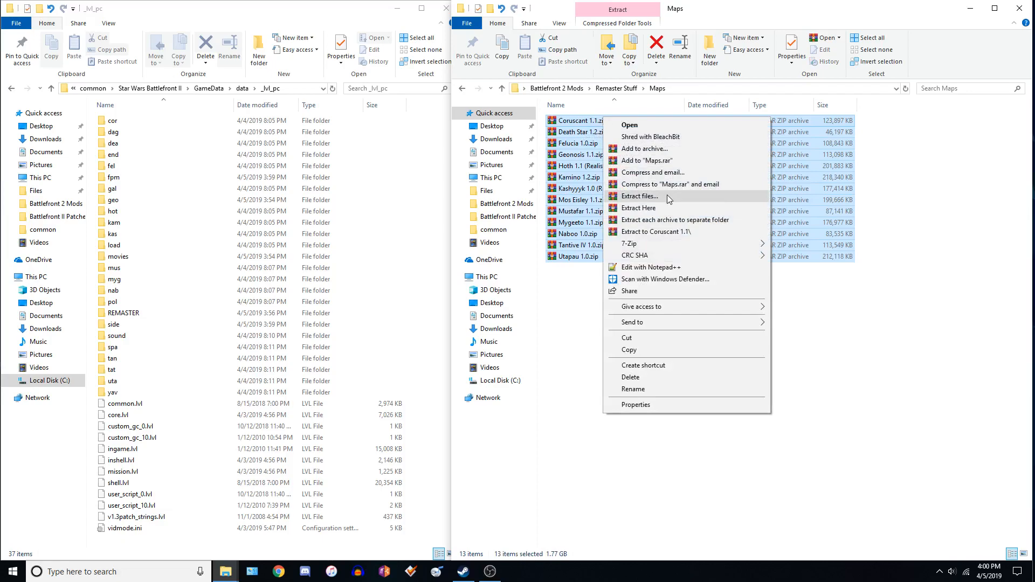
pyautogui.click(568, 279)
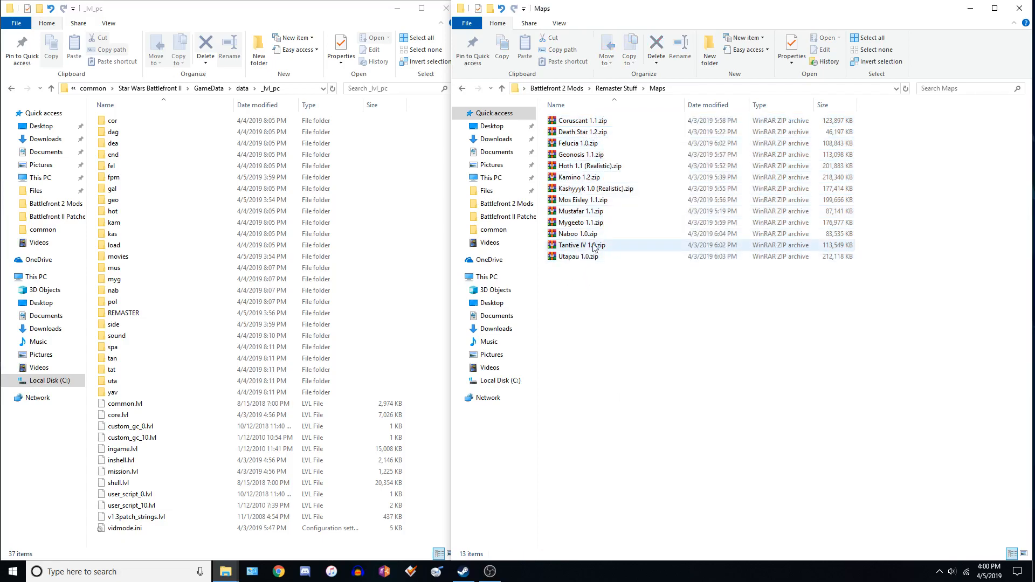
pyautogui.click(593, 188)
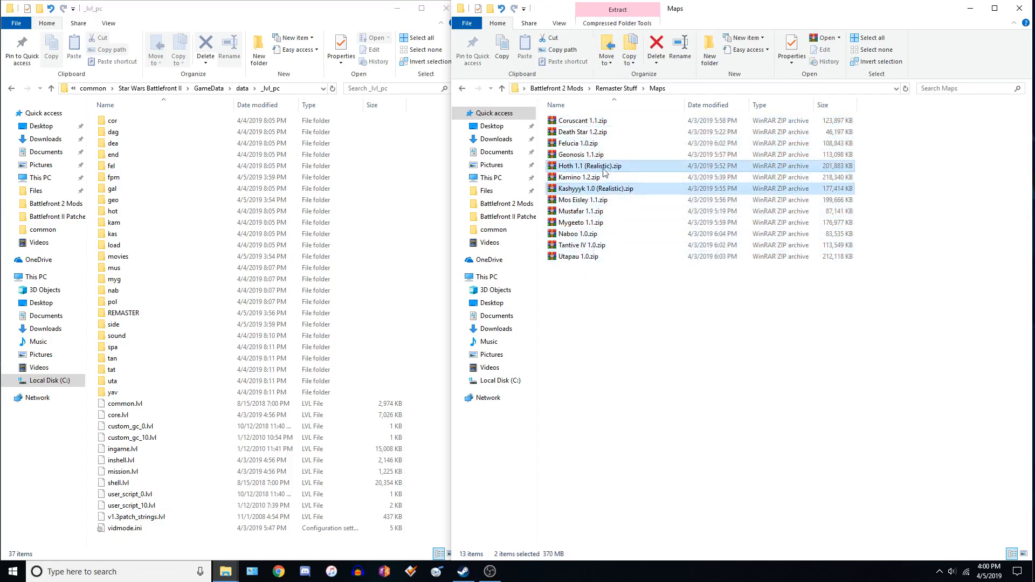
pyautogui.keyDown('ctrl'); pyautogui.click(603, 167); pyautogui.keyUp('ctrl')
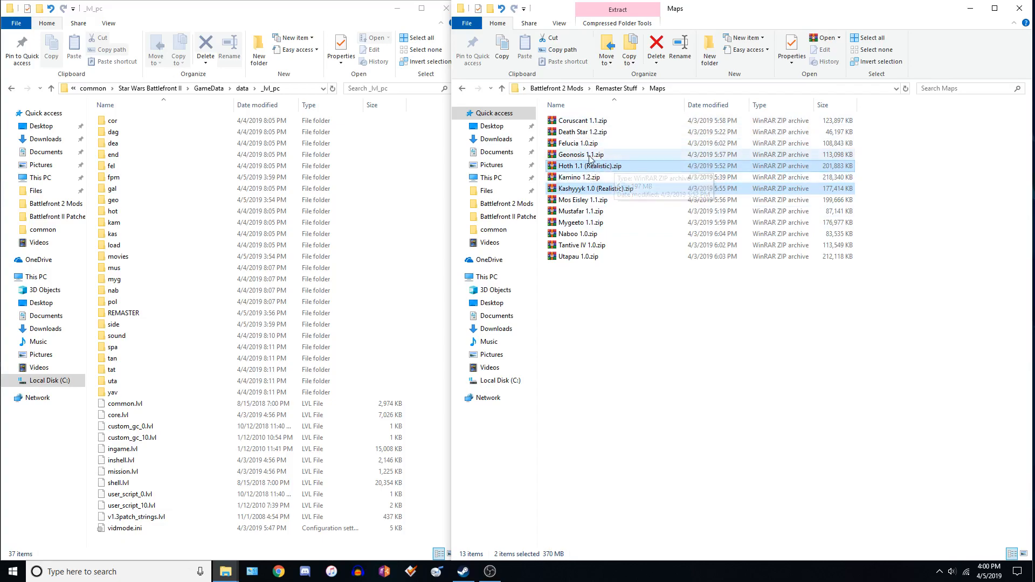
pyautogui.click(585, 120)
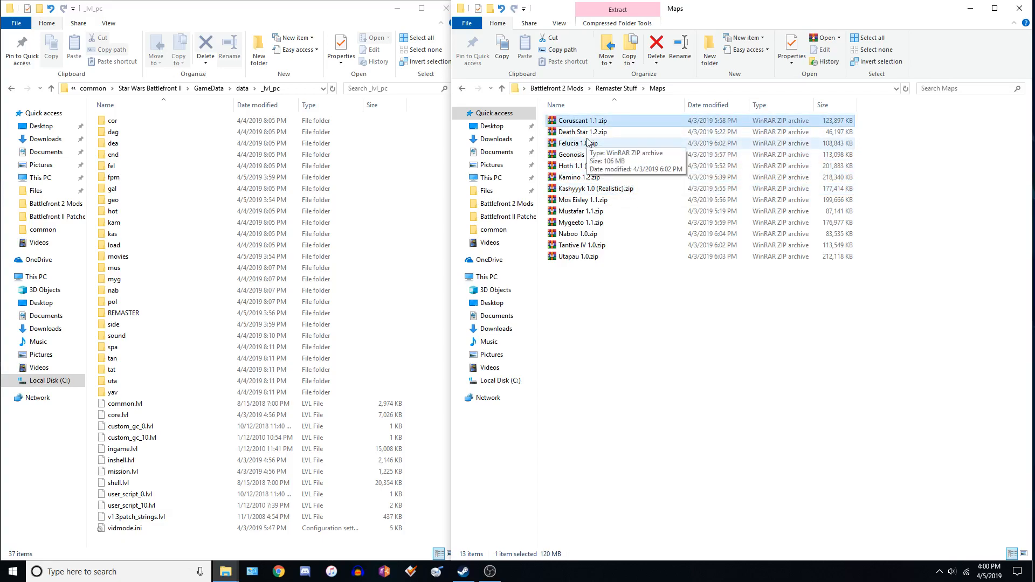
pyautogui.click(590, 166)
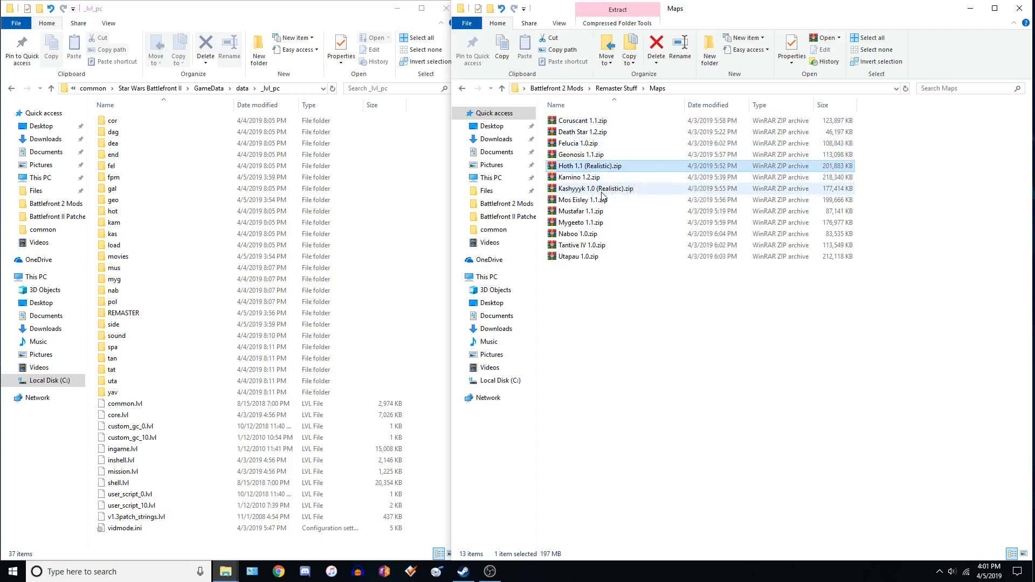
pyautogui.keyDown('ctrl'); pyautogui.click(602, 191); pyautogui.keyUp('ctrl')
pyautogui.click(601, 256)
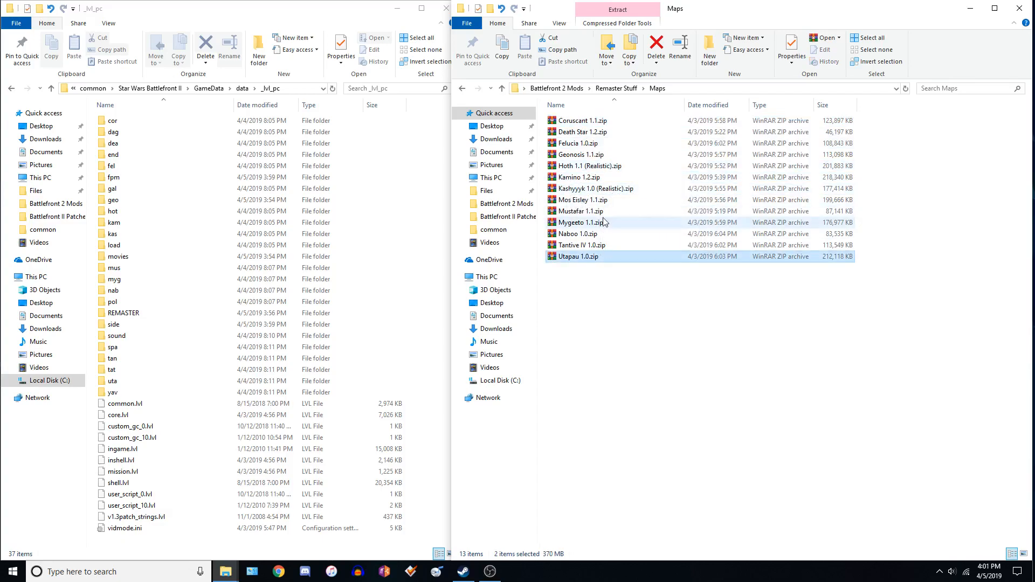
# Extract every map archive in the Maps folder into its own separate folder with 7-Zip.
pyautogui.hotkey('ctrl', 'a')
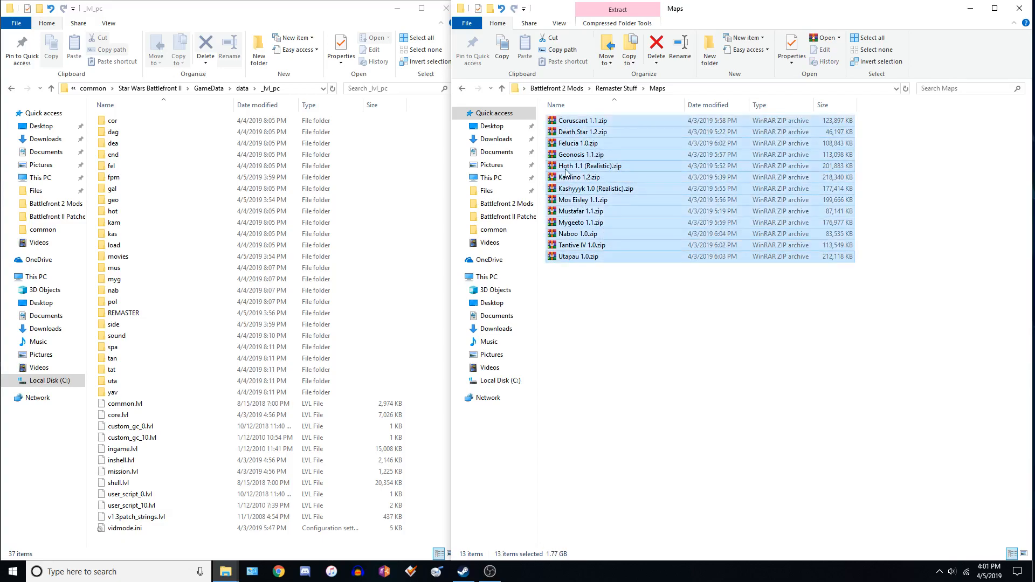
pyautogui.rightClick(612, 165)
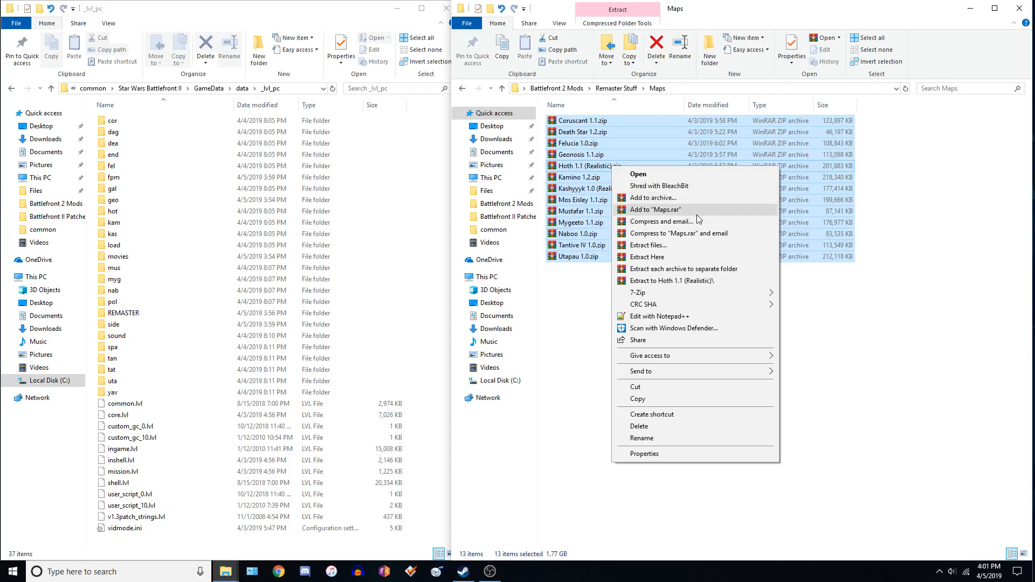
pyautogui.moveTo(686, 293)
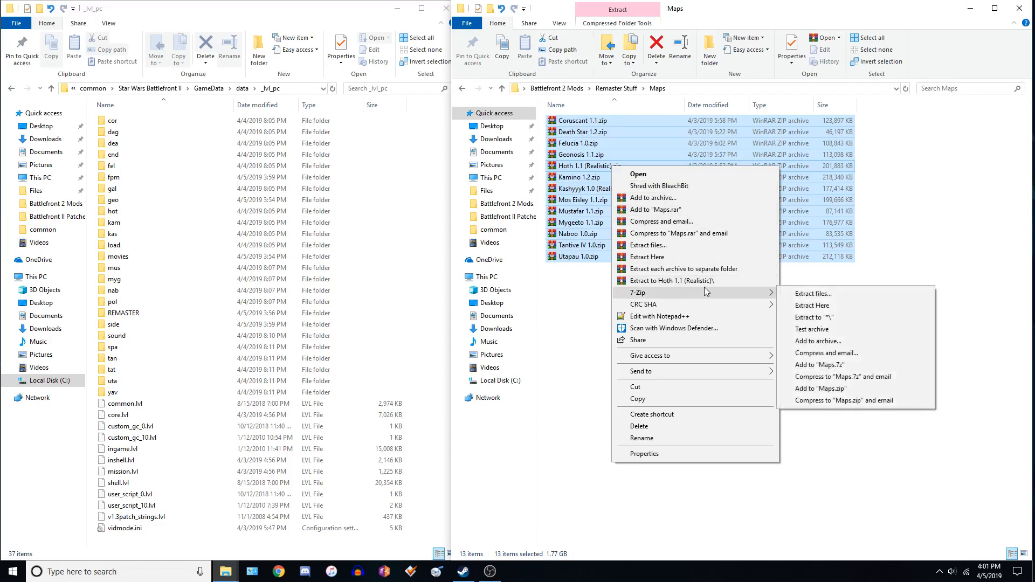
pyautogui.click(733, 261)
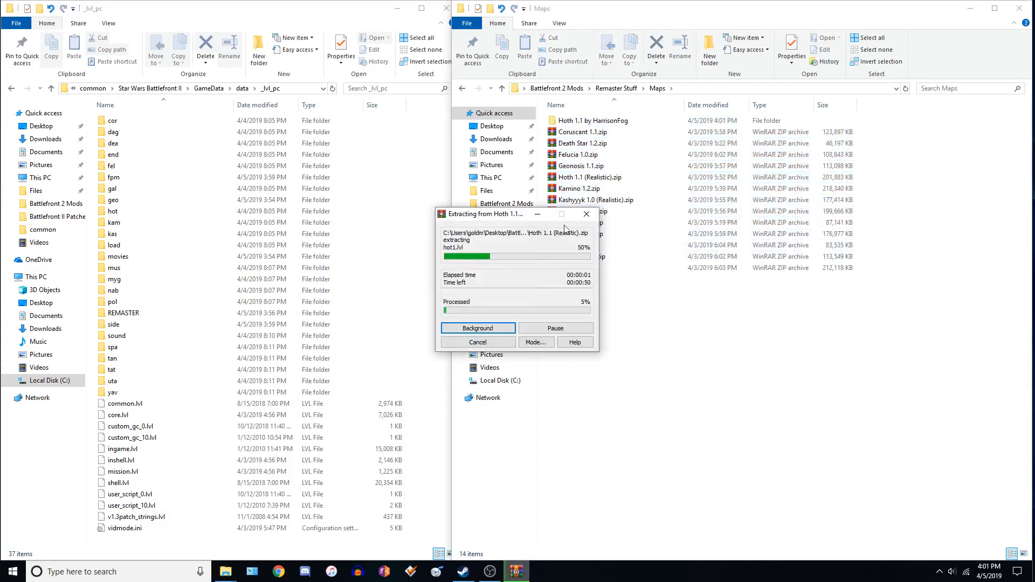
pyautogui.moveTo(507, 218); pyautogui.dragTo(588, 287)
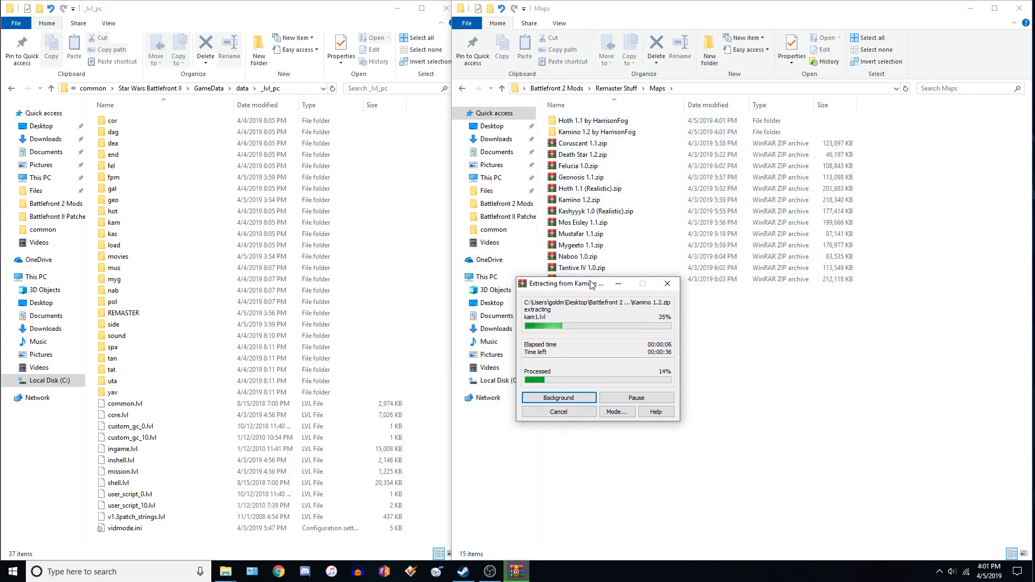
pyautogui.moveTo(572, 284); pyautogui.dragTo(735, 282)
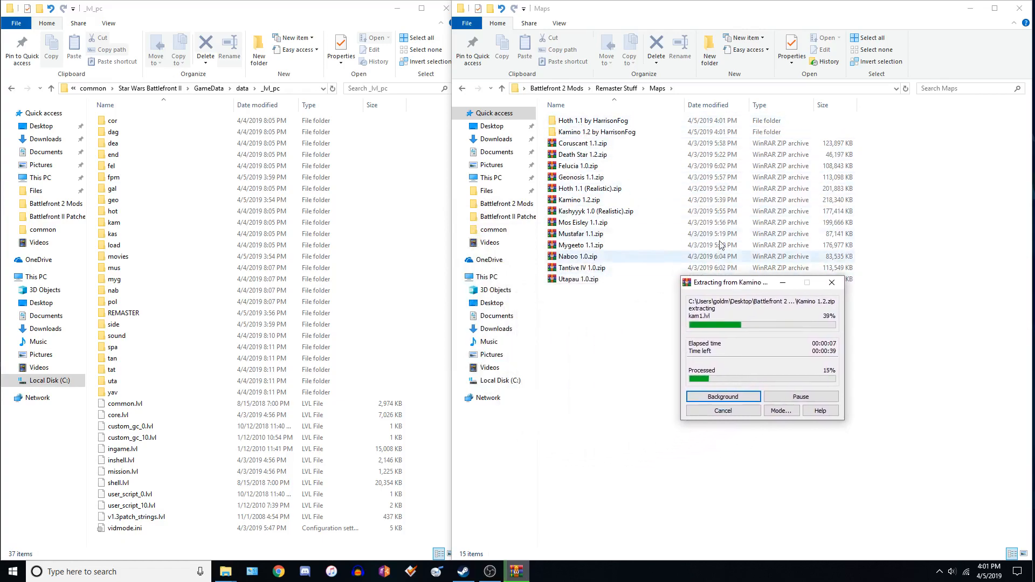
# Open the extracted Hoth 1.1 map folder and compare it with the game's hot folder in _lvl_pc.
pyautogui.doubleClick(582, 121)
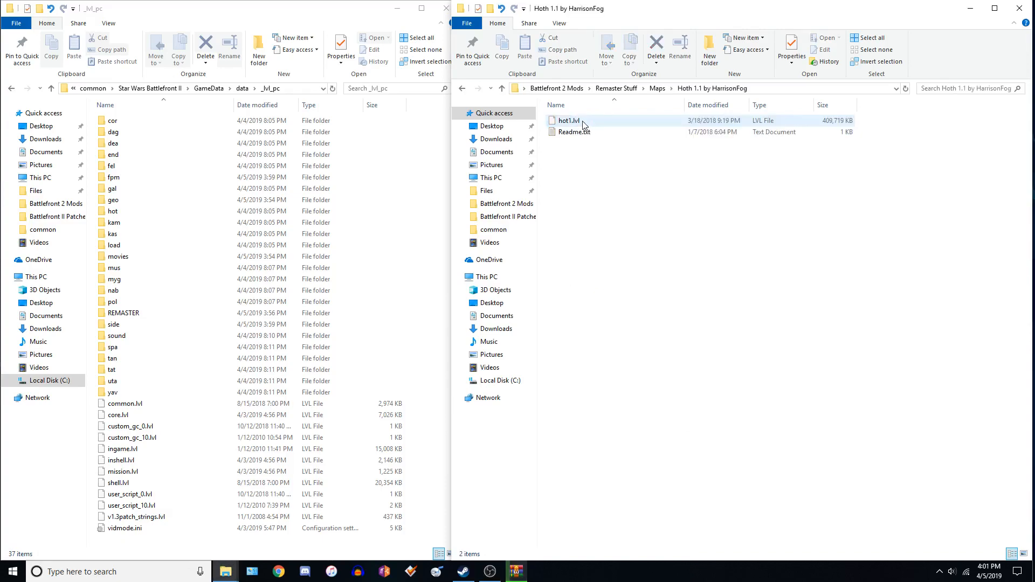
pyautogui.click(462, 88)
pyautogui.doubleClick(589, 121)
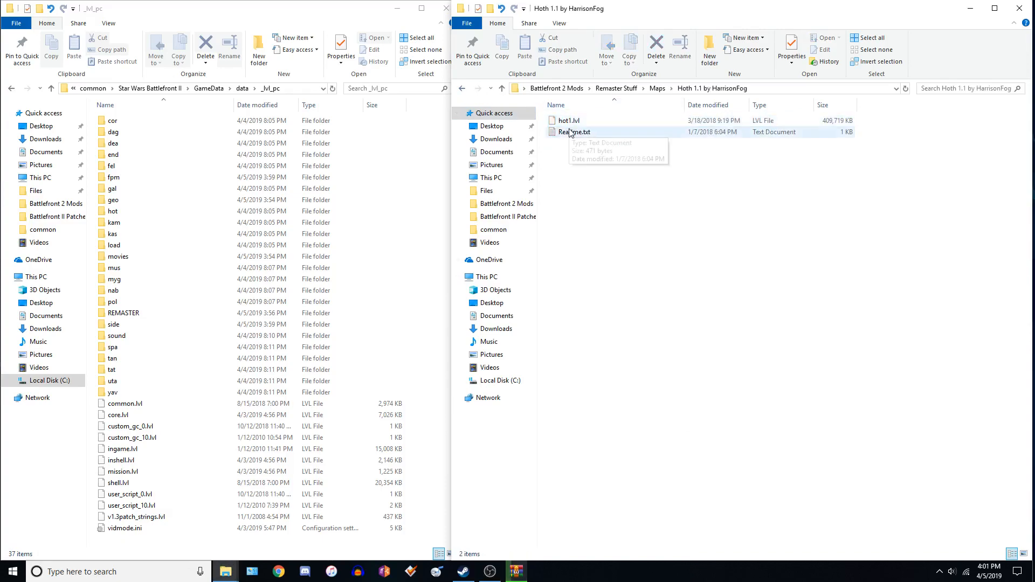
pyautogui.click(601, 119)
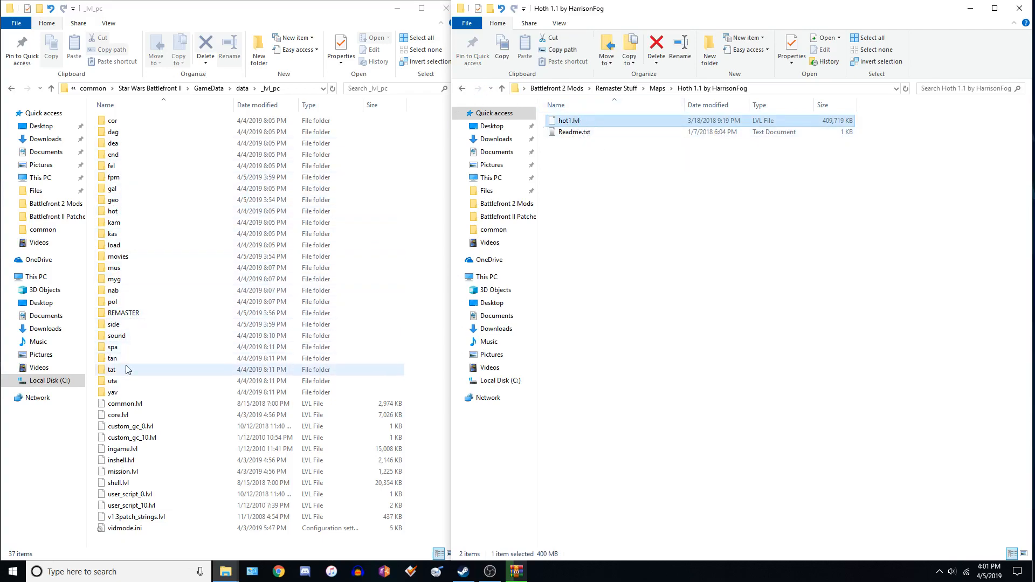
pyautogui.doubleClick(120, 214)
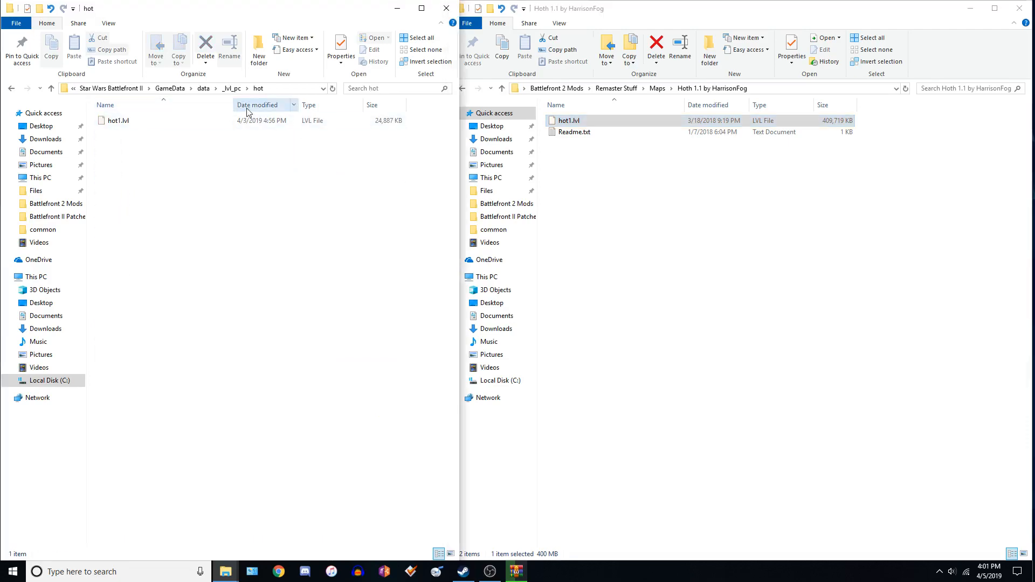
pyautogui.moveTo(569, 120); pyautogui.dragTo(605, 124)
pyautogui.click(616, 184)
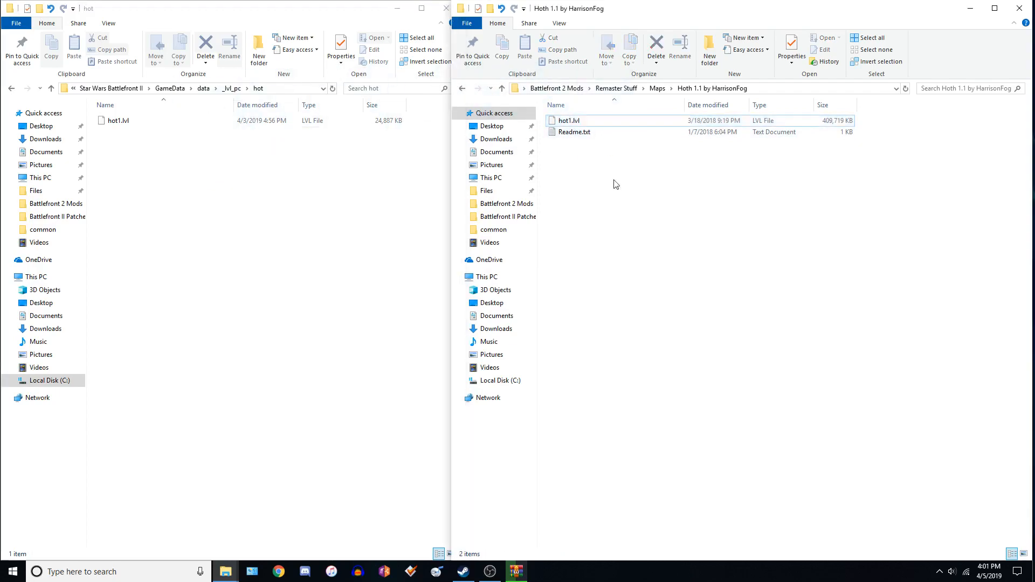
pyautogui.click(11, 88)
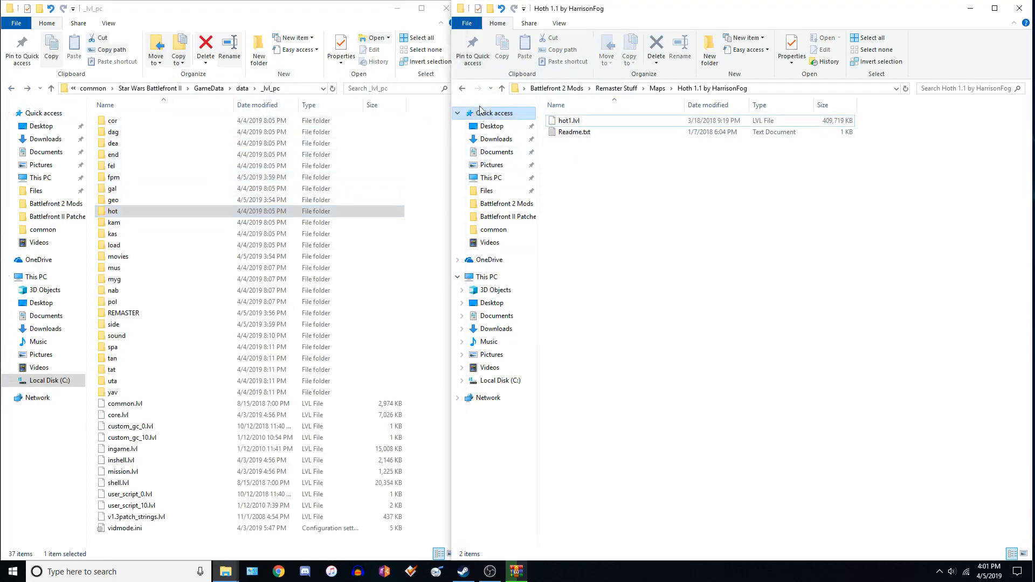
pyautogui.hotkey('alt', 'Left')
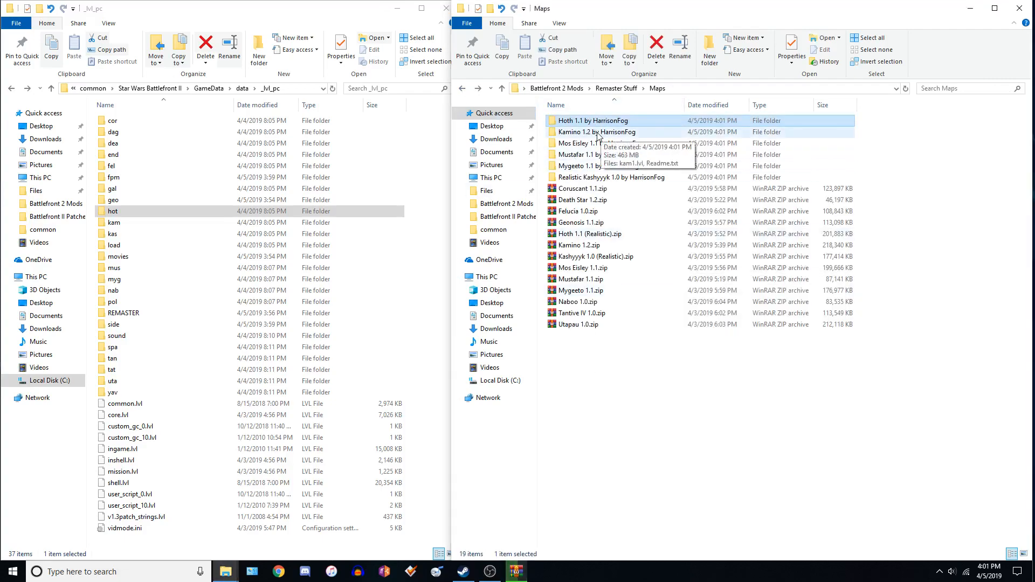
# Try to move kam1.lvl from the Kamino 1.2 map folder onto the game's kam folder.
pyautogui.doubleClick(597, 134)
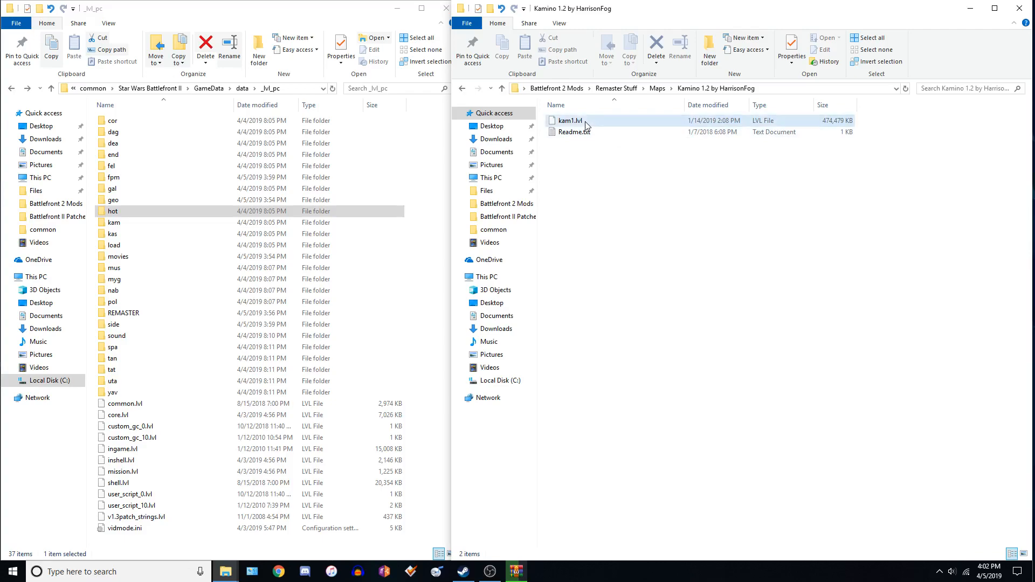
pyautogui.moveTo(587, 125); pyautogui.dragTo(194, 223)
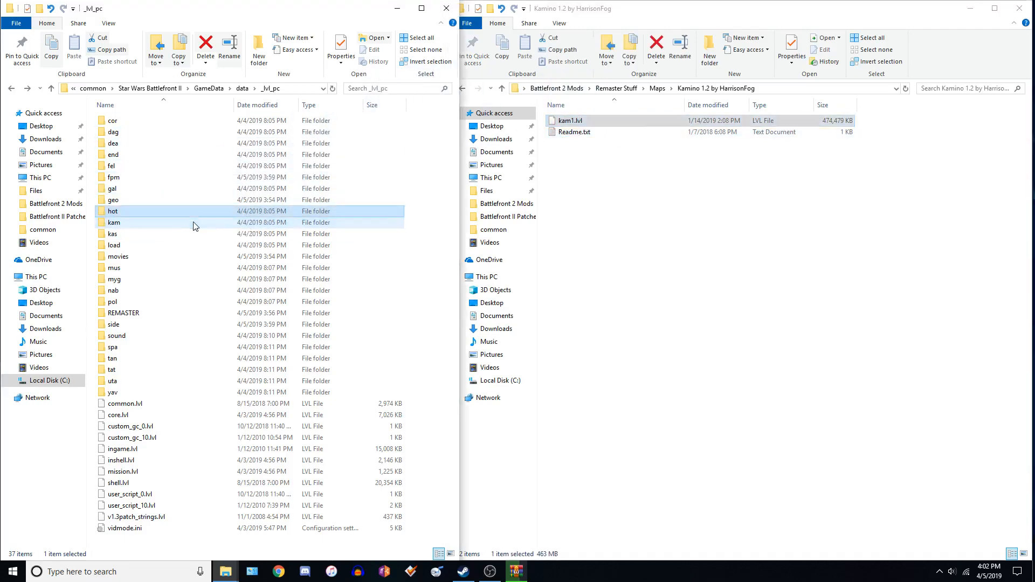
pyautogui.click(496, 222)
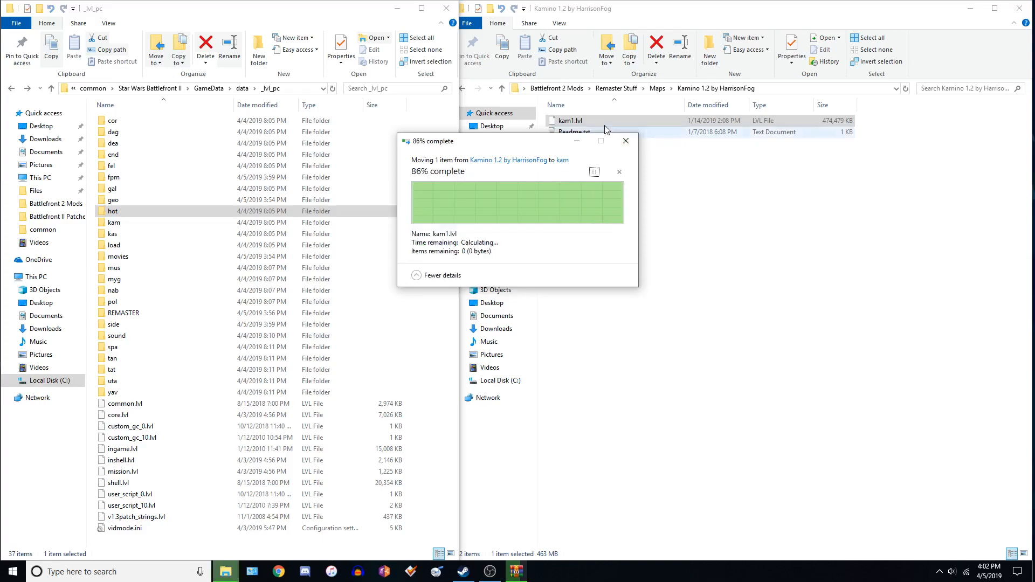
# Delete the extracted Kamino 1.2 by HarrisonFog folder in the Maps folder.
pyautogui.click(463, 88)
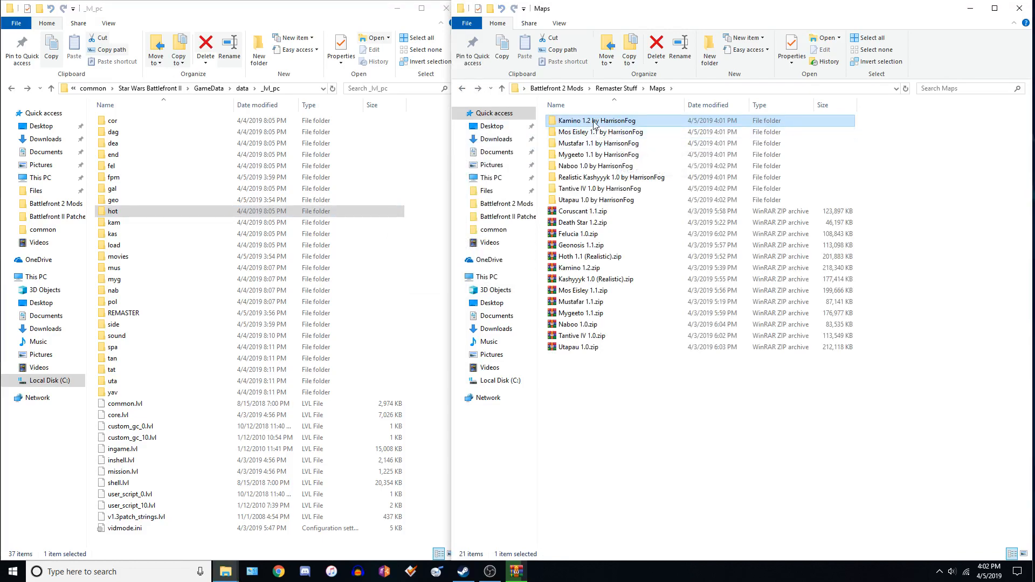
pyautogui.click(594, 124)
pyautogui.press('Delete')
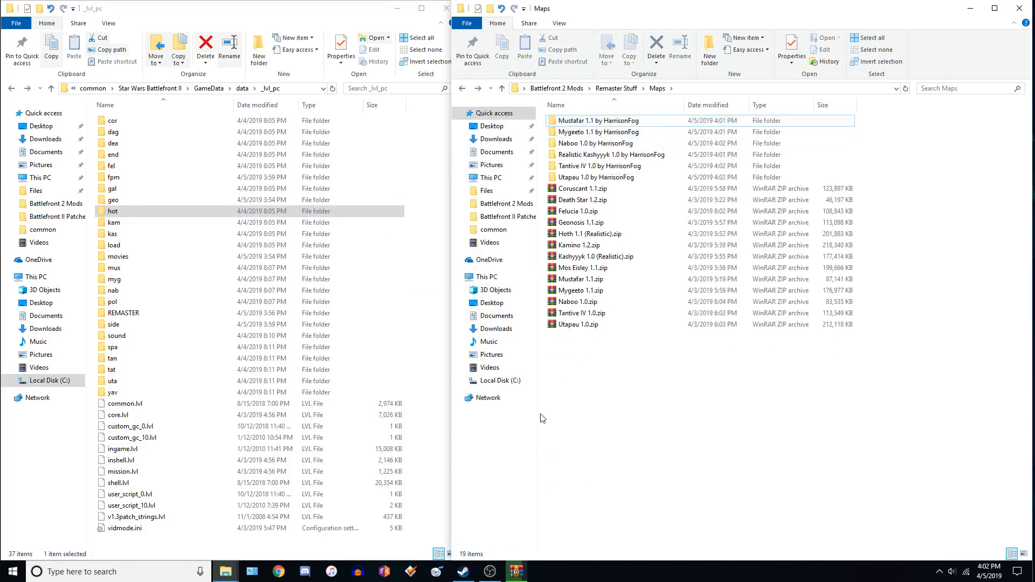
# Select all map zip archives in Maps and extract each into its own separate folder again.
pyautogui.moveTo(645, 359); pyautogui.dragTo(578, 190)
pyautogui.click(595, 326)
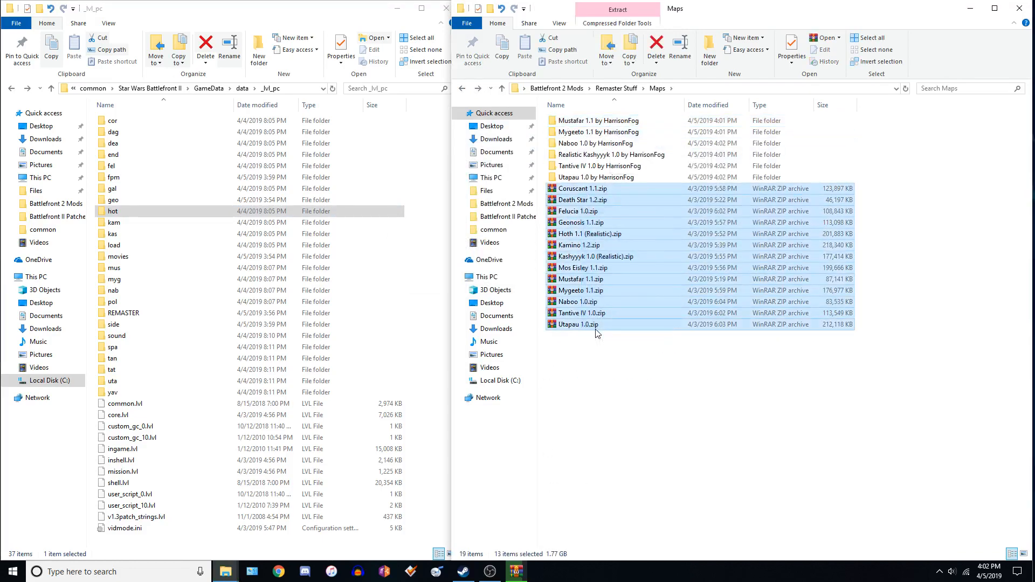
pyautogui.click(594, 367)
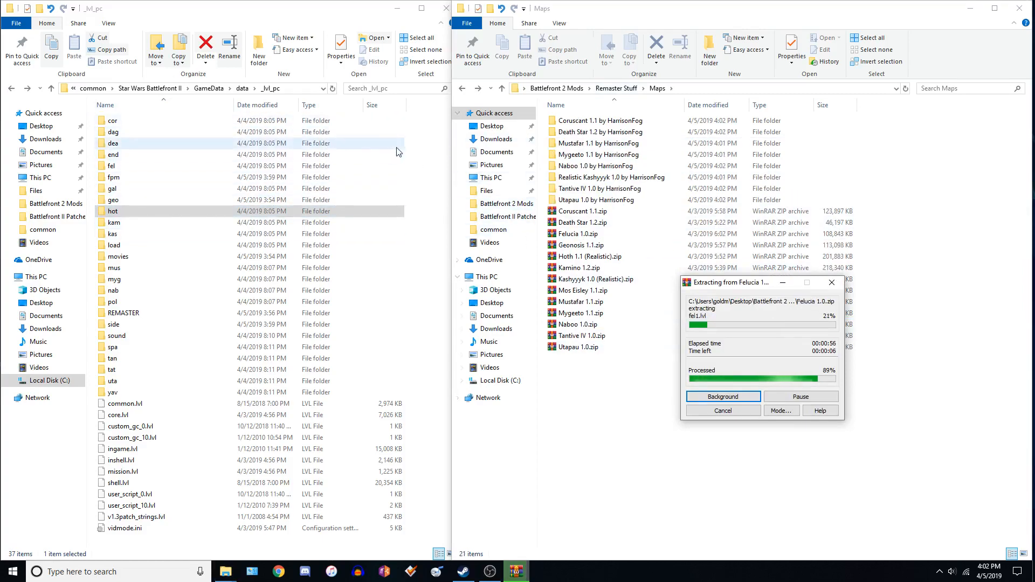
pyautogui.moveTo(452, 191)
pyautogui.mouseDown()
pyautogui.moveTo(463, 191)
pyautogui.moveTo(451, 190)
pyautogui.mouseUp()
pyautogui.click(316, 211)
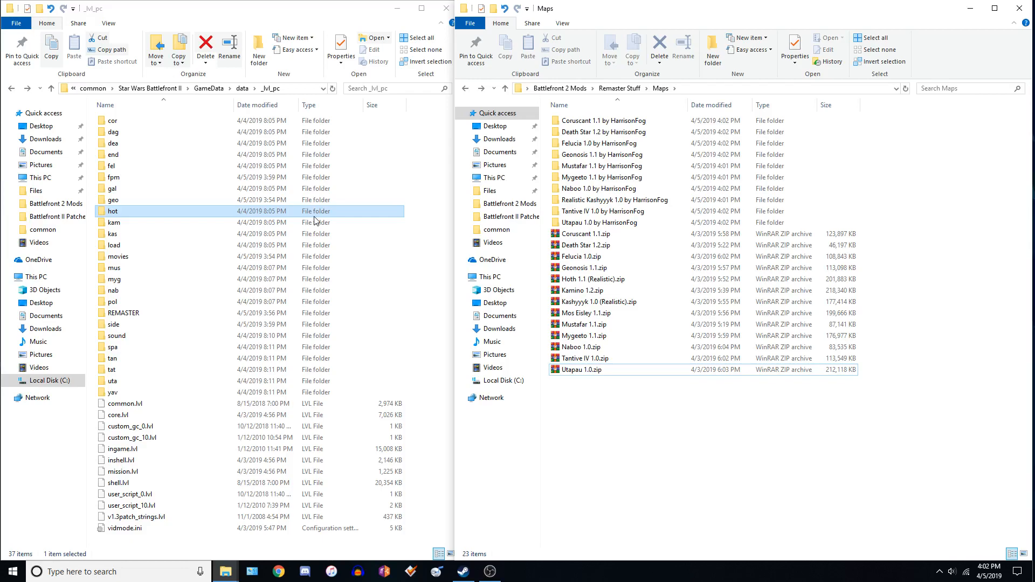
# Navigate the game-side window to the Star Wars Battlefront II GameData folder.
pyautogui.click(92, 88)
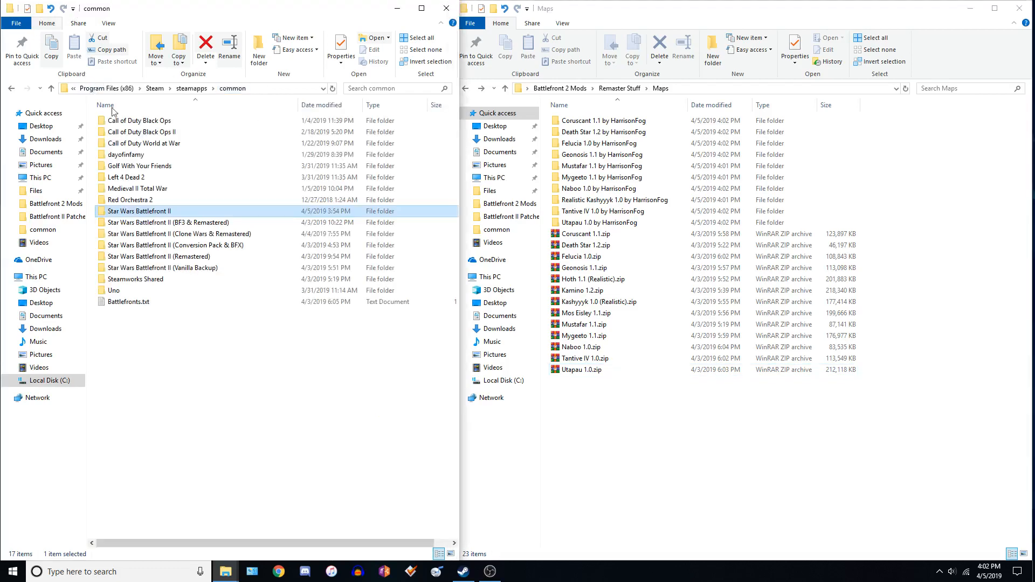
pyautogui.click(213, 269)
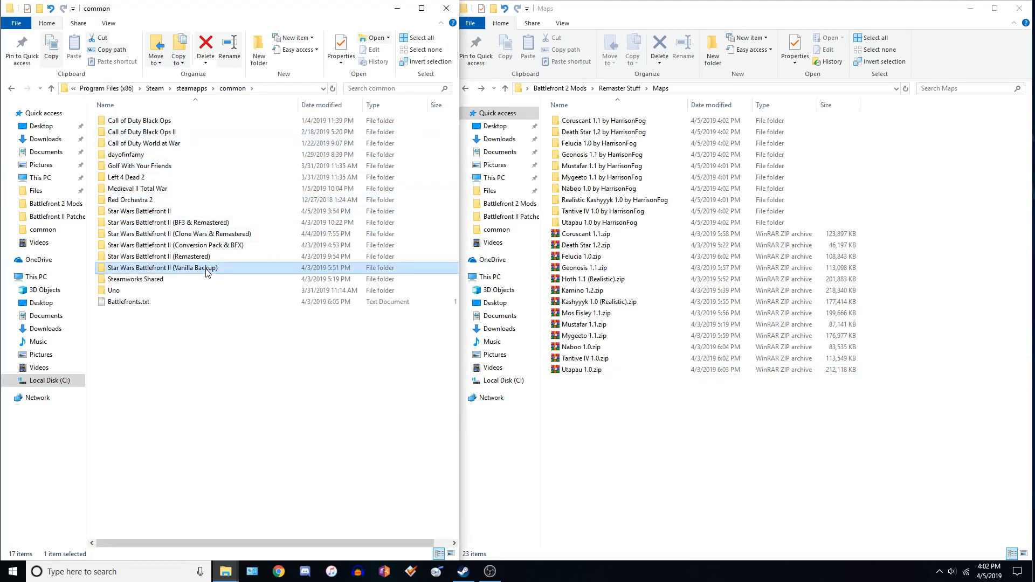
pyautogui.doubleClick(180, 212)
pyautogui.doubleClick(135, 120)
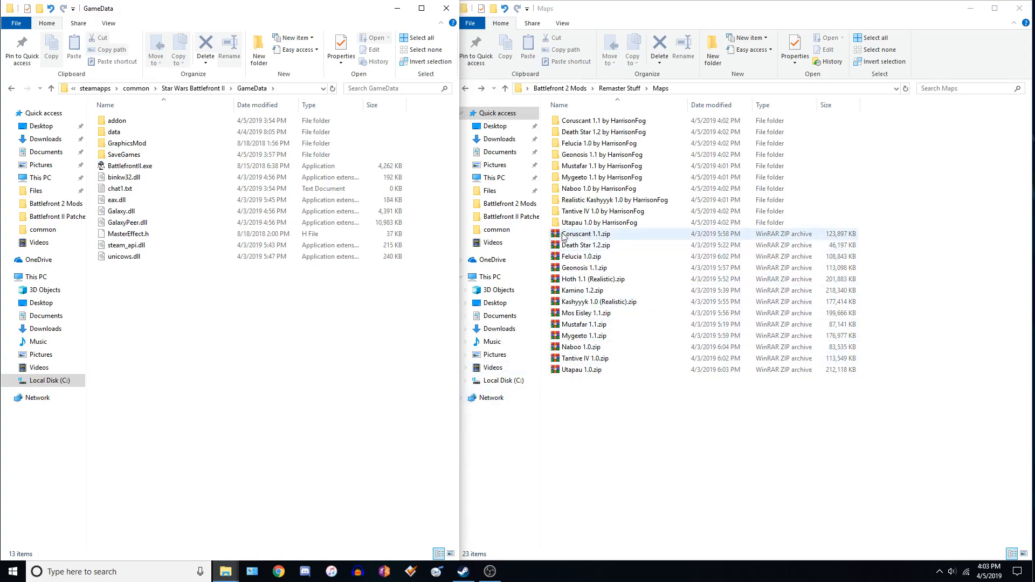
# Open the Battlefront_III_Legacy_-_Open_Beta_4.rar archive from the Battlefront 2 Mods folder.
pyautogui.click(465, 89)
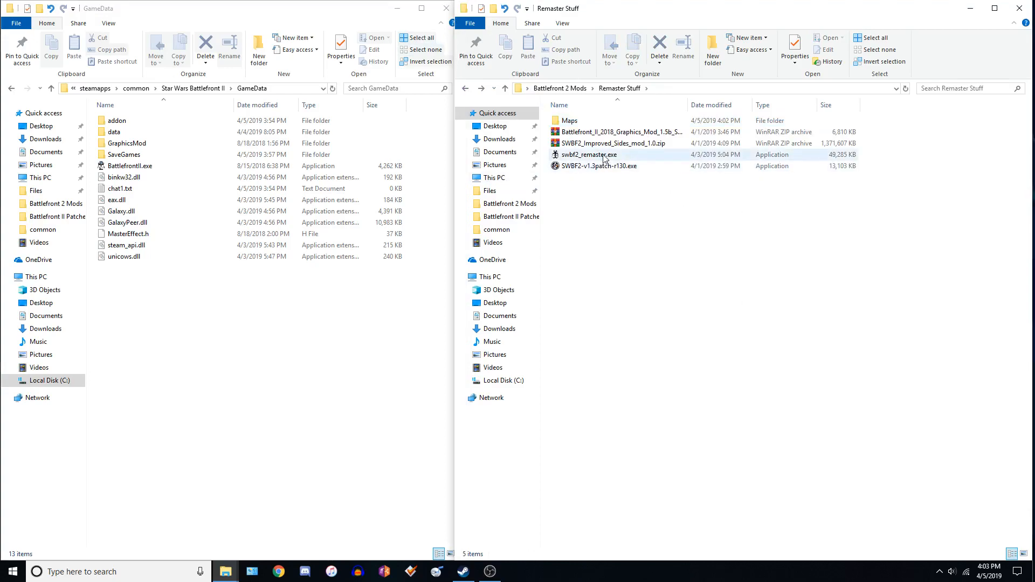
pyautogui.hotkey('alt', 'Left')
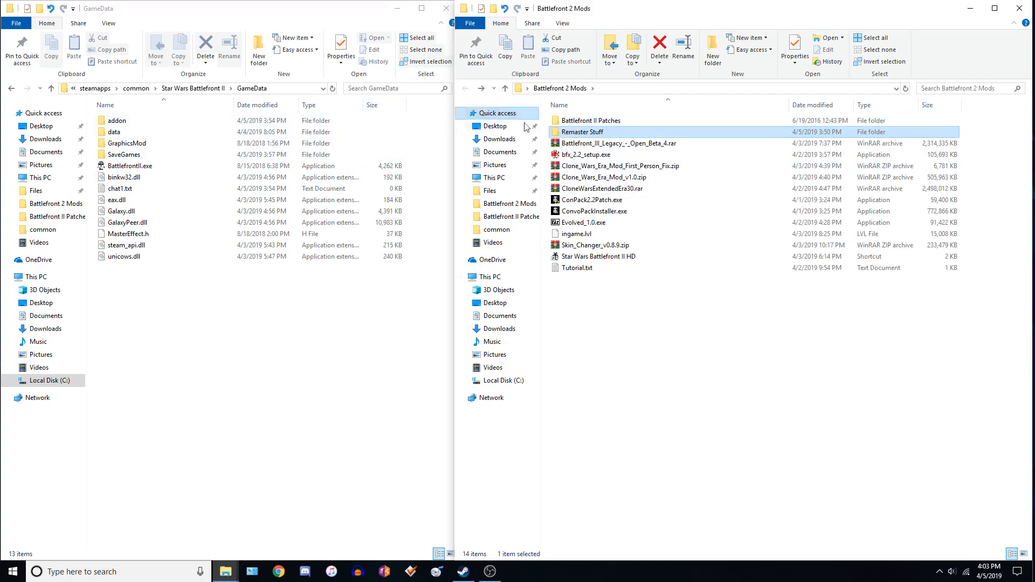
pyautogui.doubleClick(584, 146)
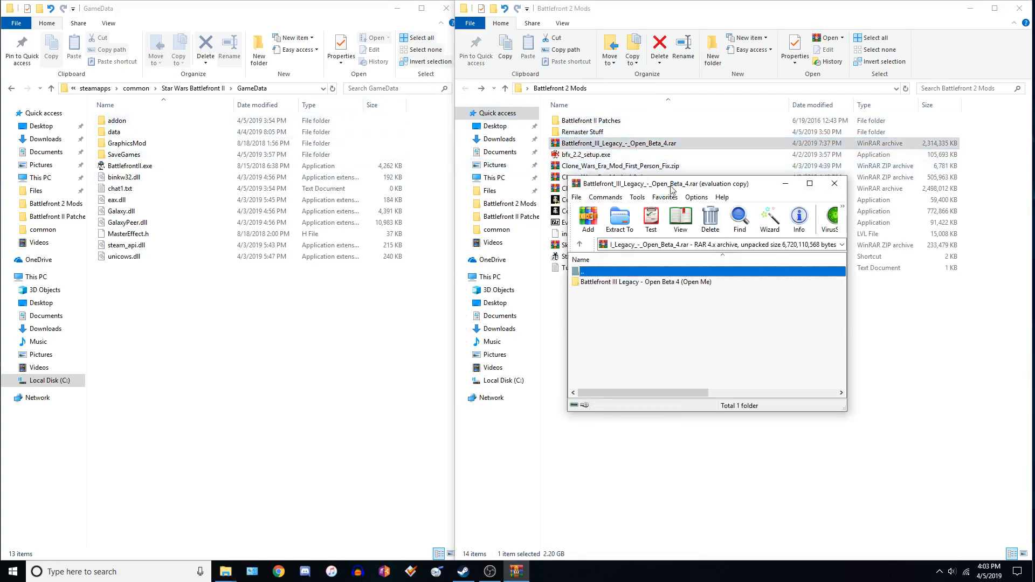
# Browse the archive's GameData, addon, data\_lvl_pc and Install folders to examine their contents.
pyautogui.click(755, 297)
pyautogui.click(611, 283)
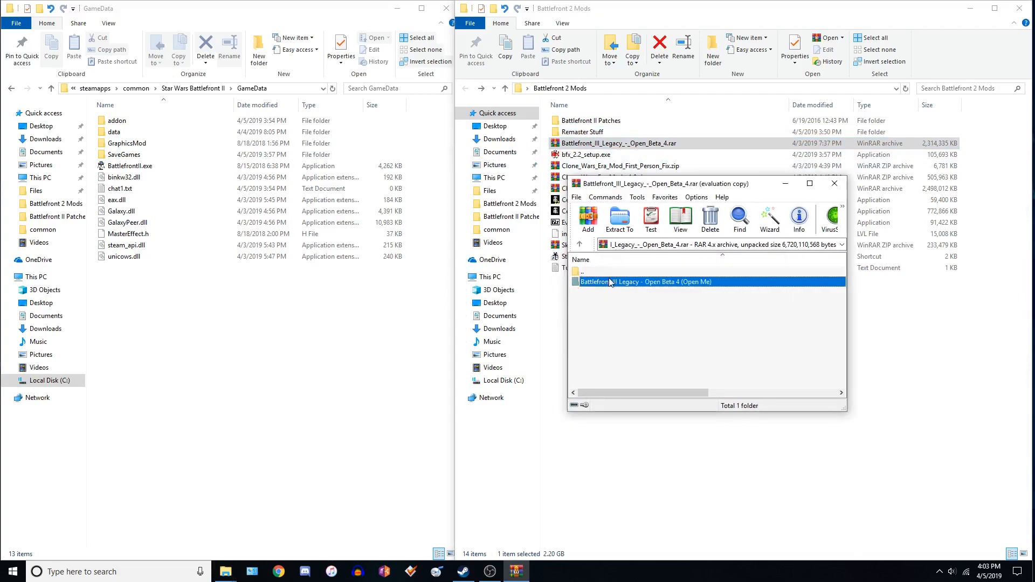
pyautogui.doubleClick(611, 283)
pyautogui.doubleClick(595, 281)
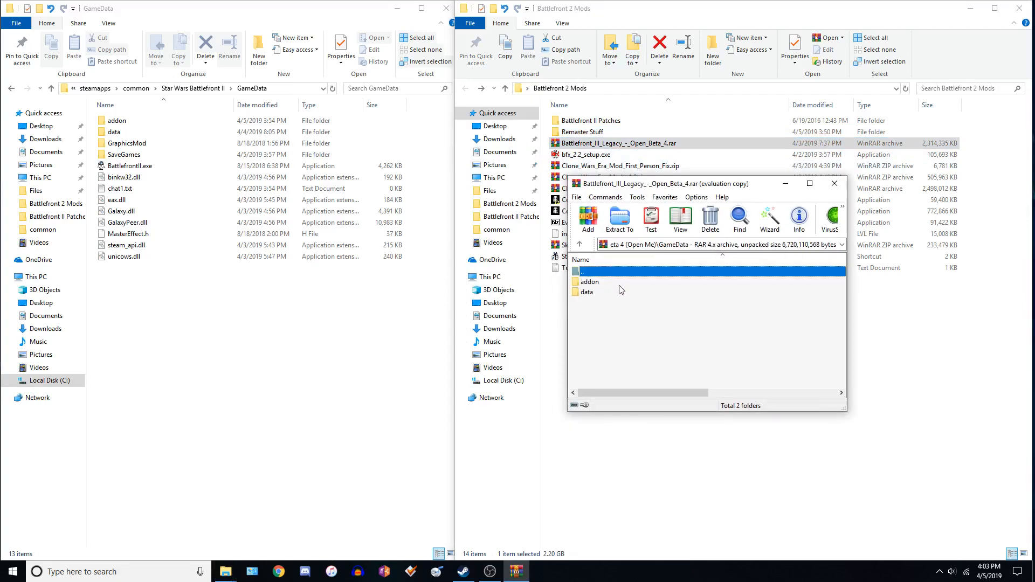
pyautogui.doubleClick(609, 283)
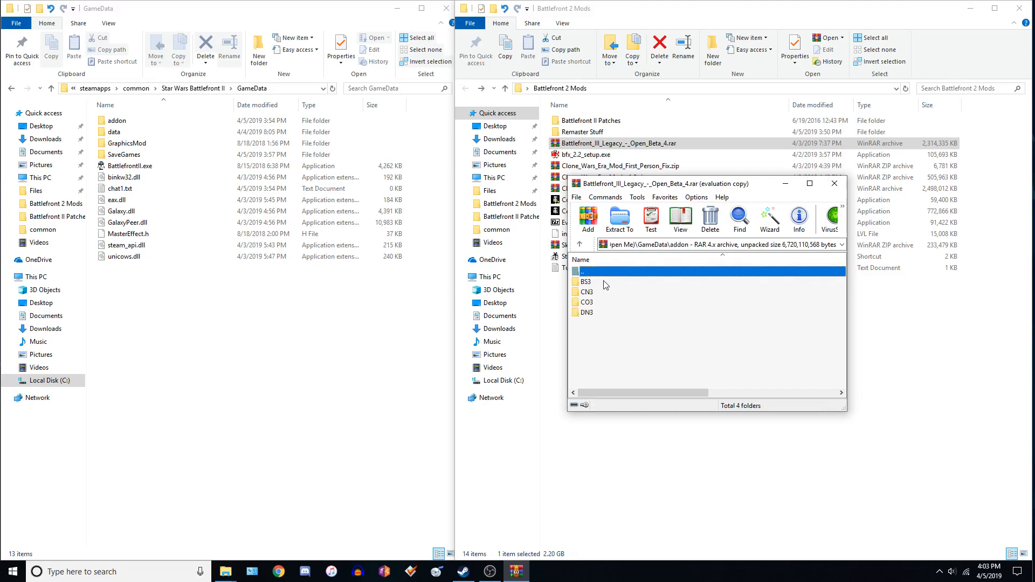
pyautogui.press('BackSpace')
pyautogui.doubleClick(602, 292)
pyautogui.doubleClick(602, 286)
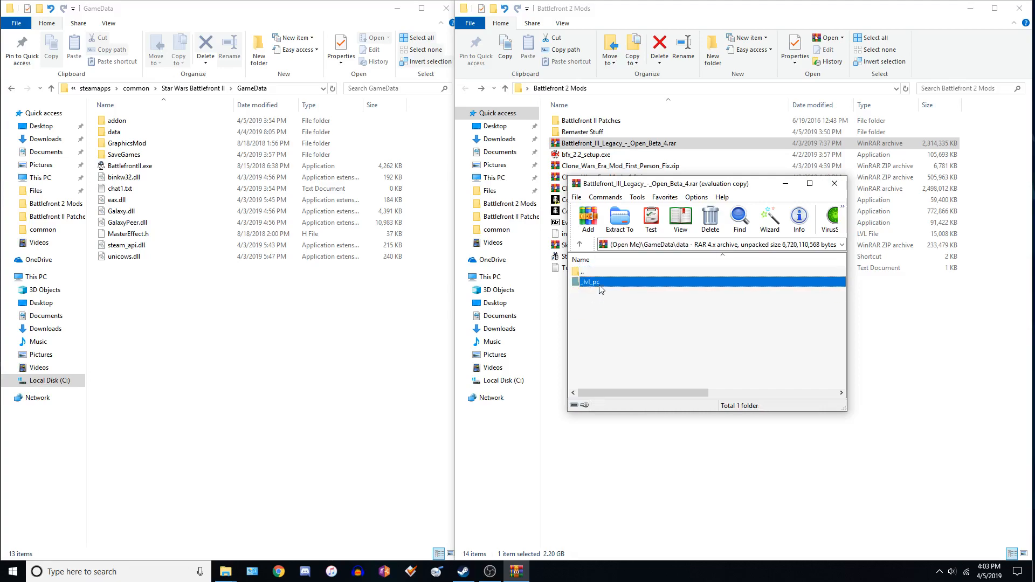
pyautogui.press('BackSpace')
pyautogui.press('BackSpace')
pyautogui.press('BackSpace')
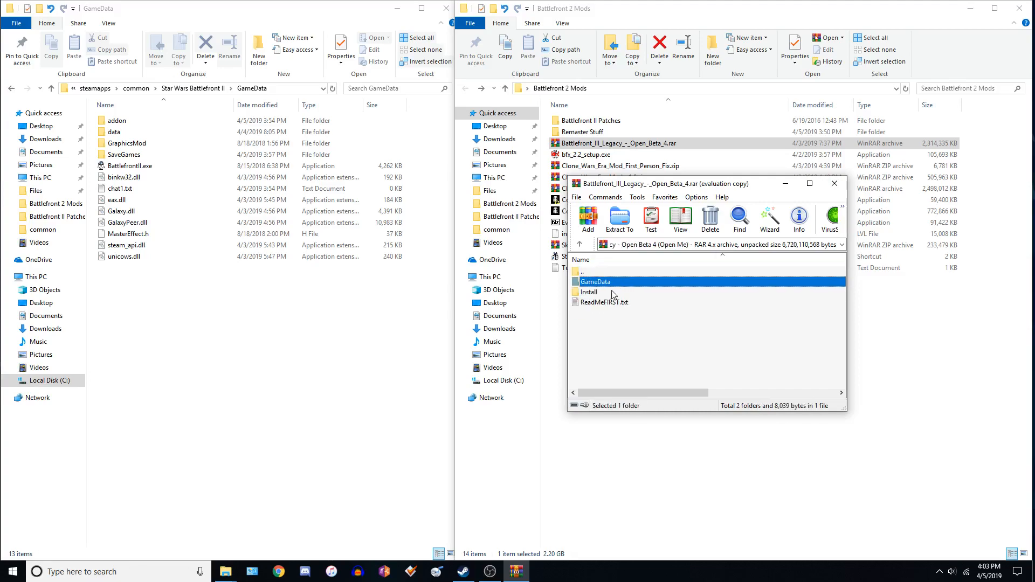
pyautogui.doubleClick(588, 292)
pyautogui.click(597, 283)
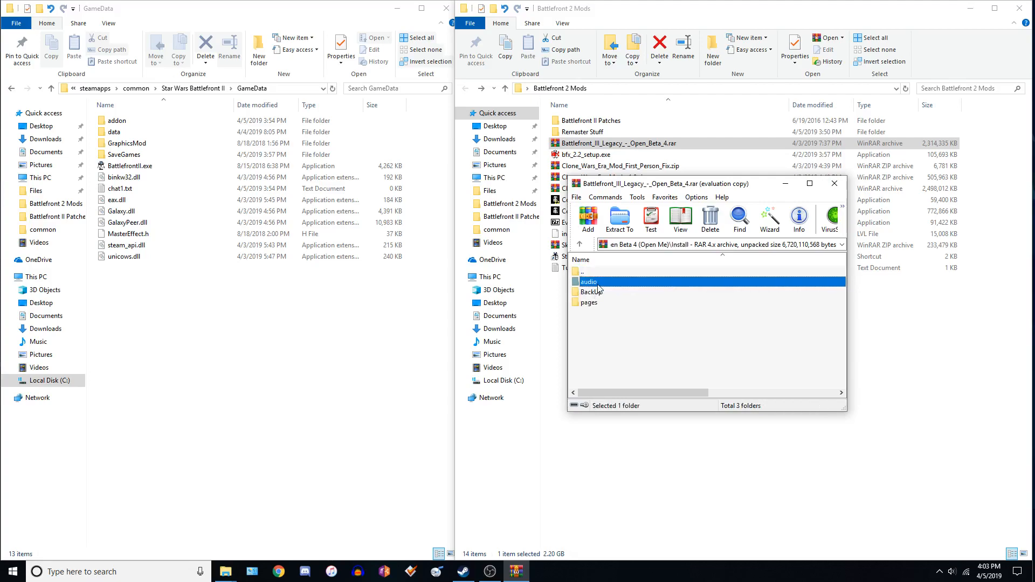
pyautogui.press('BackSpace')
pyautogui.doubleClick(605, 290)
pyautogui.doubleClick(598, 283)
pyautogui.press('BackSpace')
pyautogui.press('BackSpace')
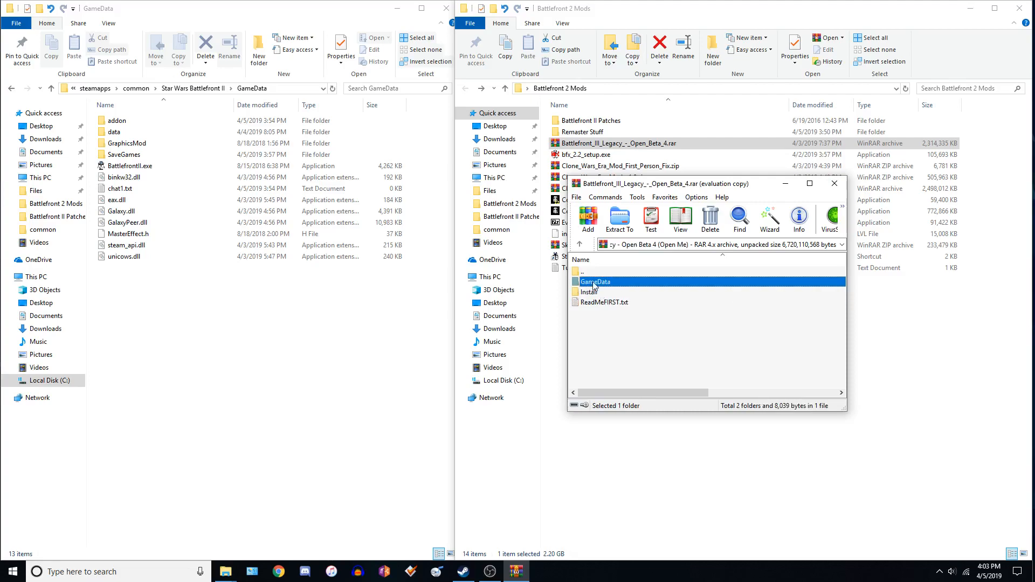
pyautogui.doubleClick(592, 281)
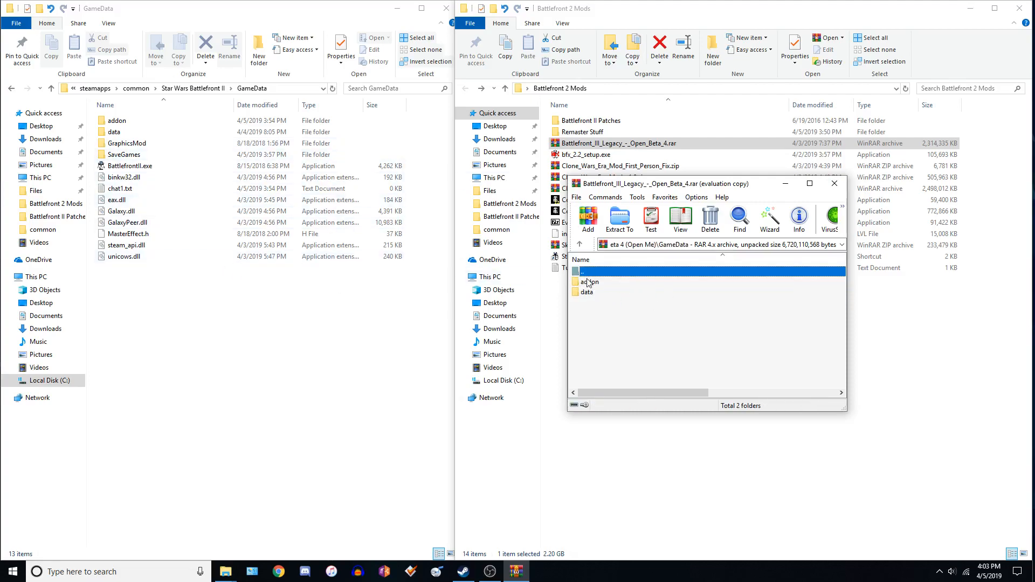
pyautogui.click(597, 295)
pyautogui.doubleClick(597, 295)
pyautogui.doubleClick(597, 281)
pyautogui.click(599, 291)
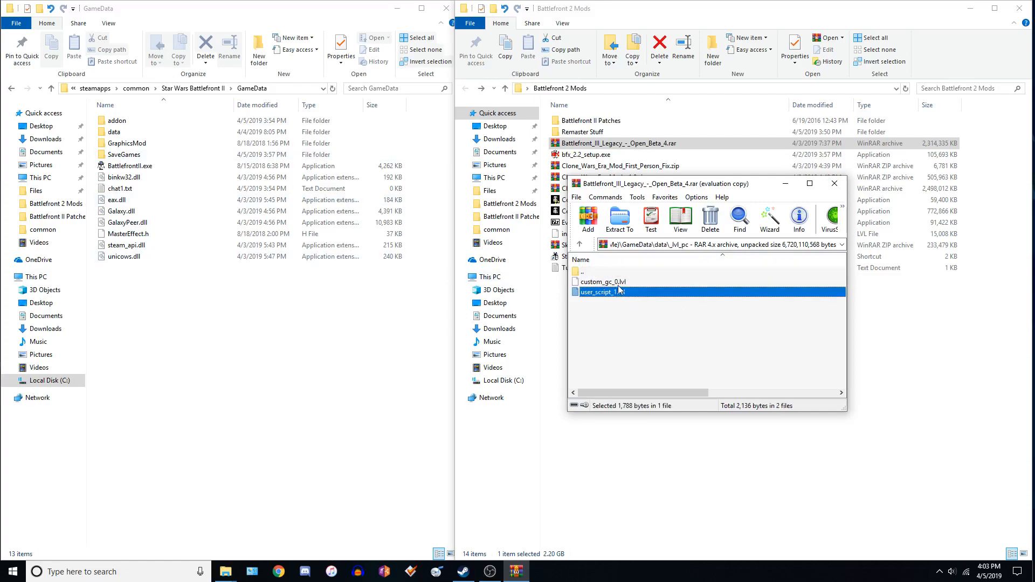
pyautogui.press('Up')
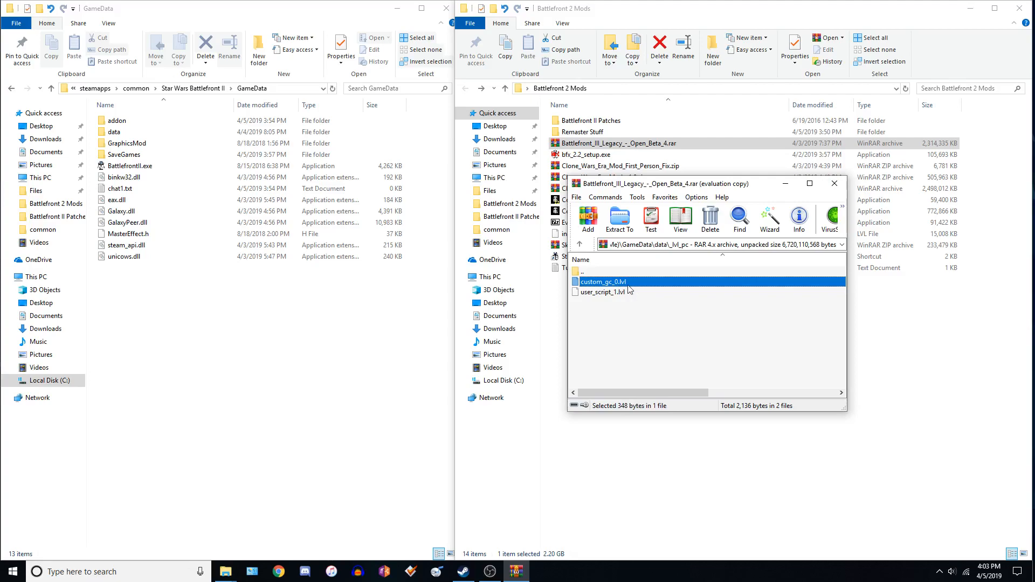
# Launch Star Wars: Battlefront 2 (Classic, 2005) from the Steam library and open Instant Action.
pyautogui.click(463, 572)
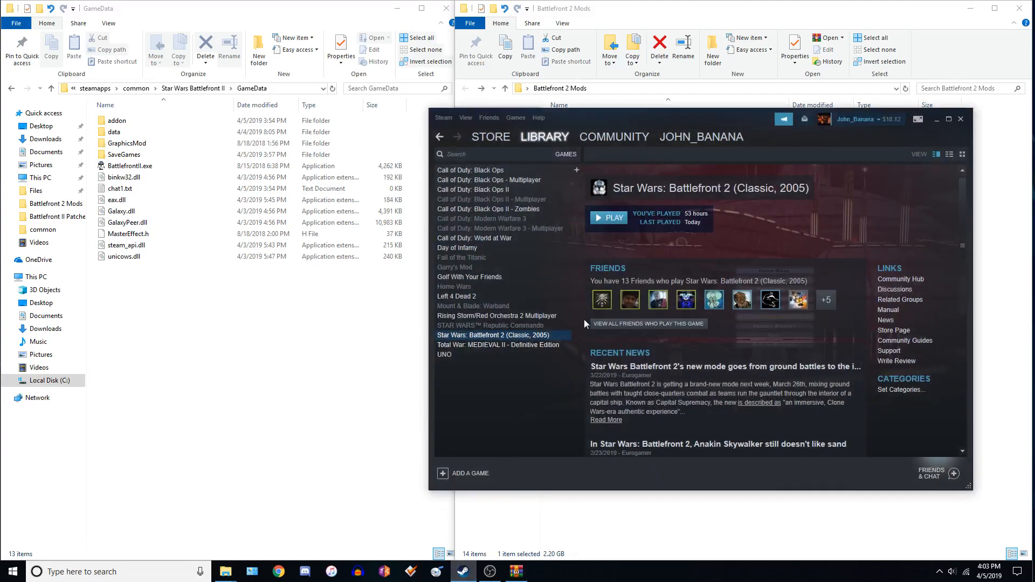
pyautogui.click(598, 219)
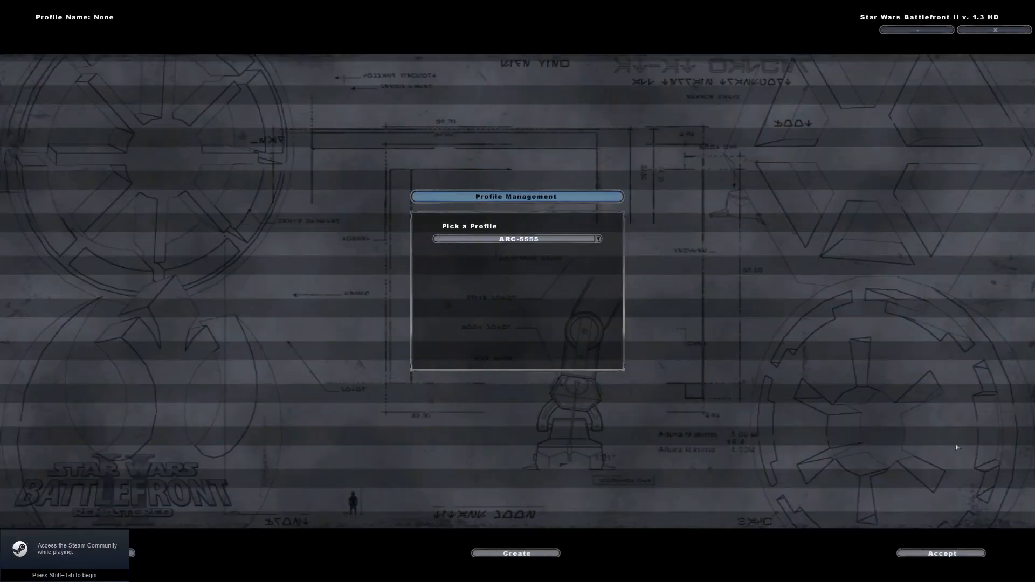
pyautogui.click(941, 553)
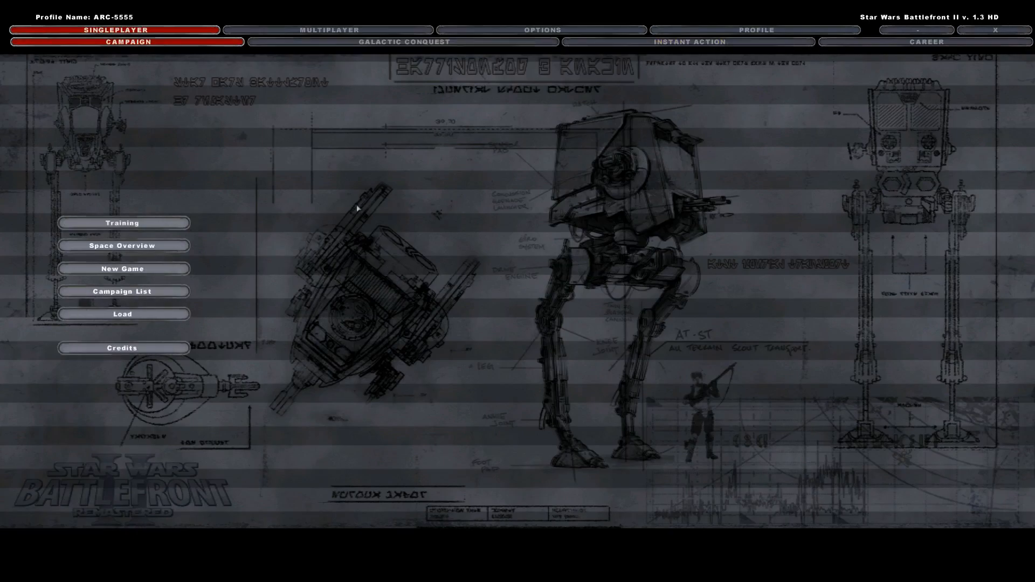
pyautogui.click(661, 43)
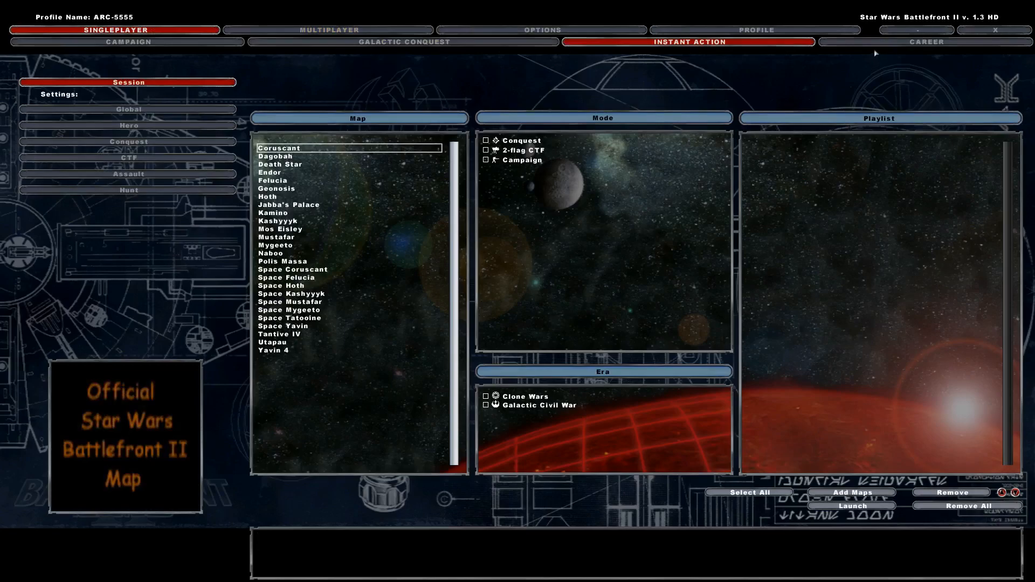
# Open the game's options screen and quit Star Wars Battlefront II.
pyautogui.click(542, 30)
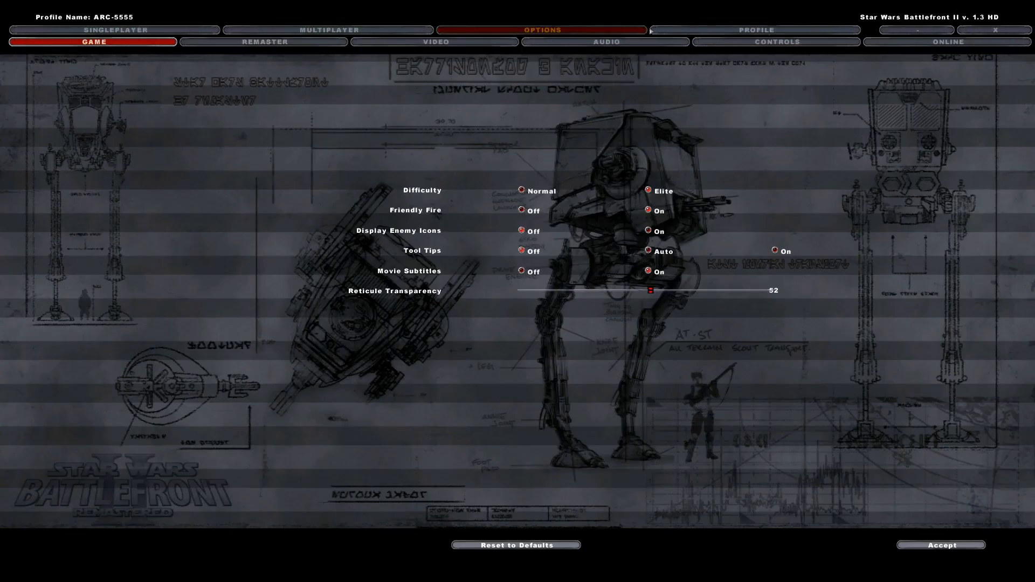
pyautogui.click(984, 32)
# Close the Battlefront_III_Legacy_-_Open_Beta_4.rar archive window.
pyautogui.click(520, 265)
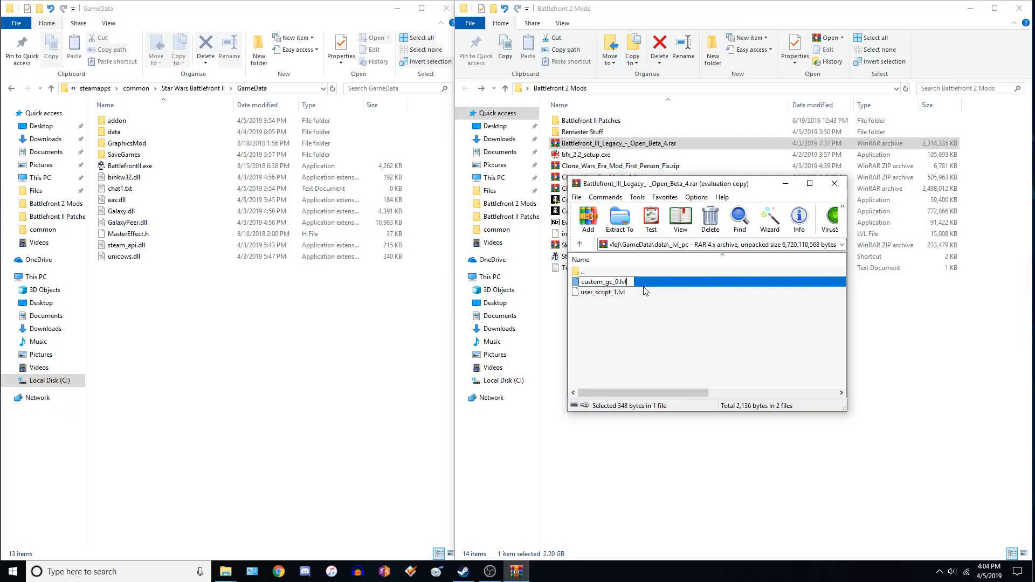
pyautogui.click(616, 284)
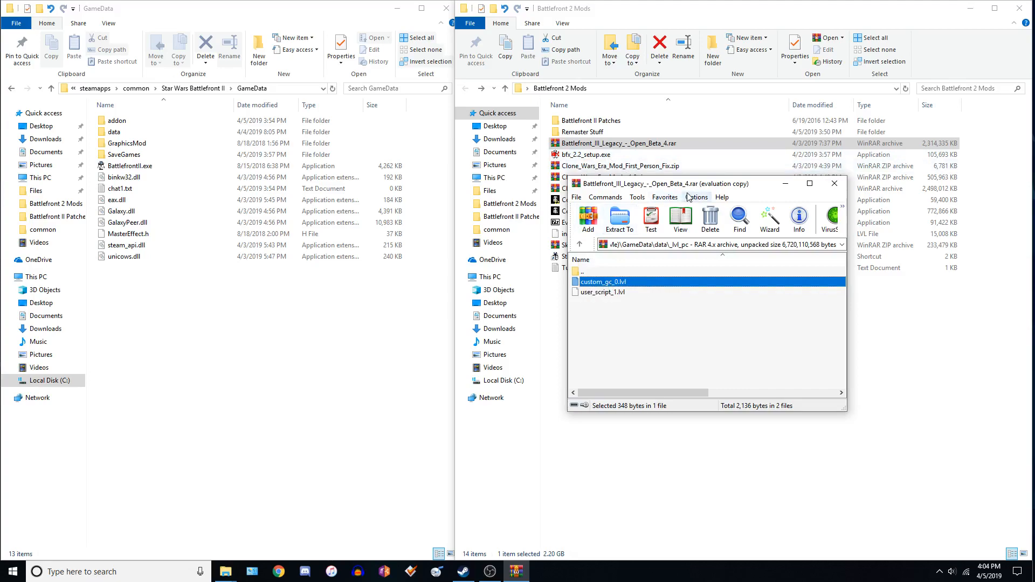
pyautogui.moveTo(689, 188); pyautogui.dragTo(602, 170)
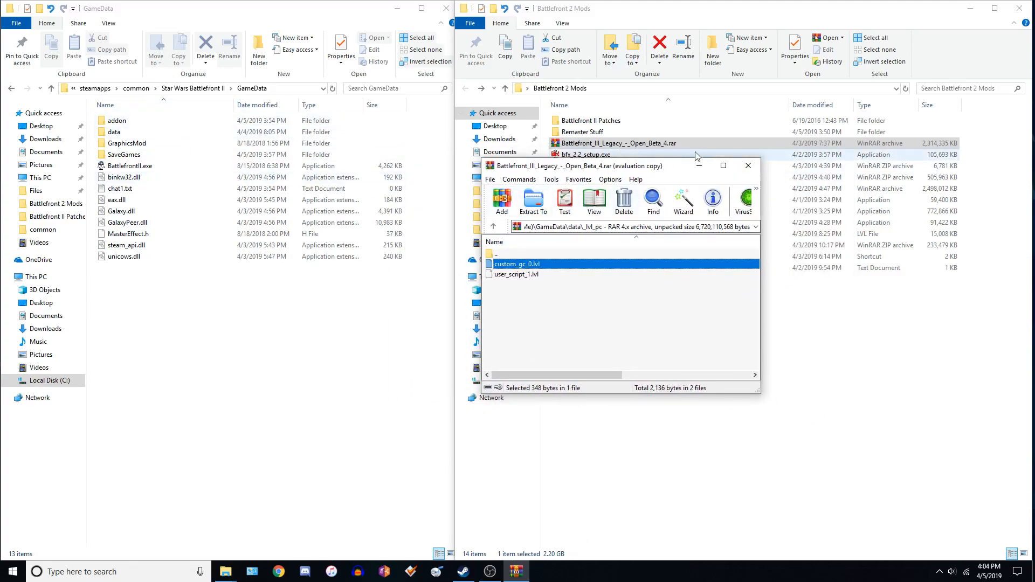
pyautogui.click(749, 167)
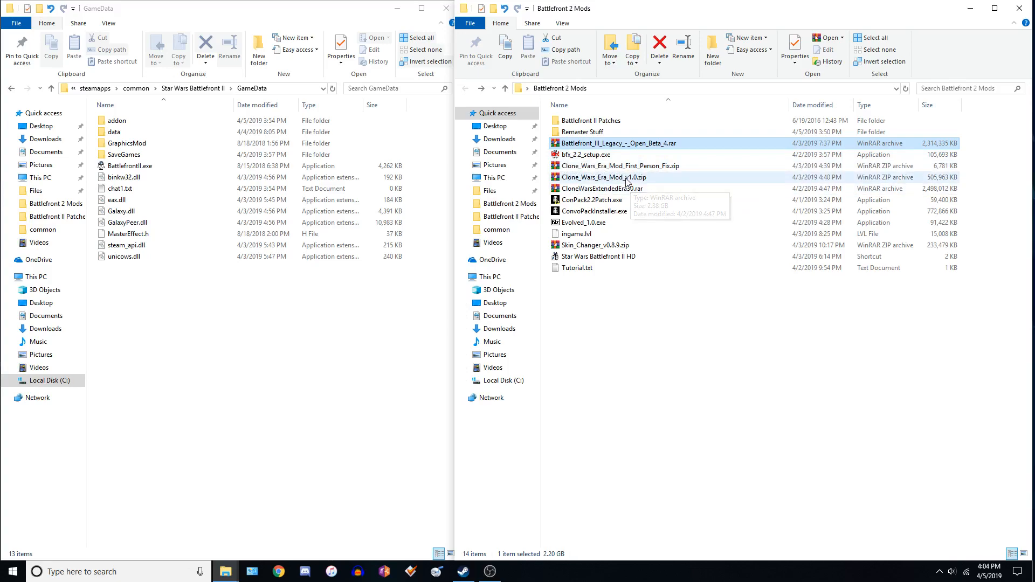
# Open the Clone_Wars_Era_Mod_v1.0.zip archive and dismiss the WinRAR expiry notification.
pyautogui.click(627, 180)
pyautogui.doubleClick(627, 182)
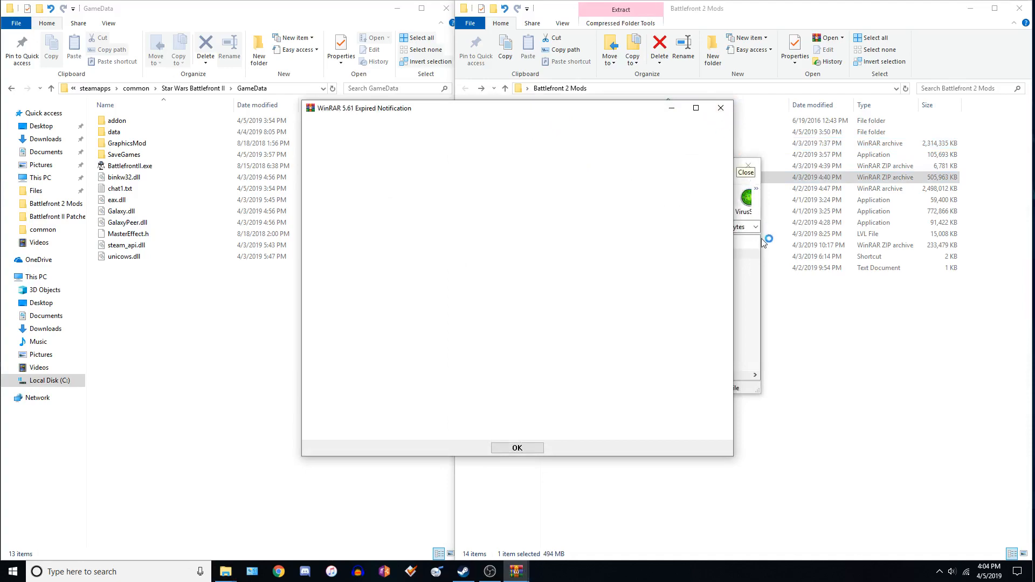
pyautogui.click(720, 108)
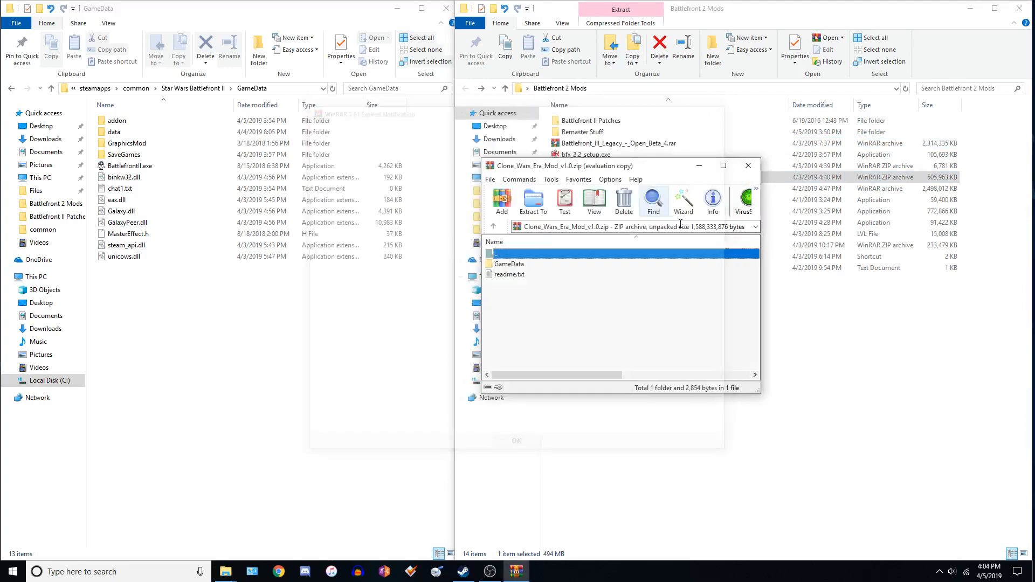
# Navigate the game-side window up to the Star Wars Battlefront II folder.
pyautogui.click(520, 266)
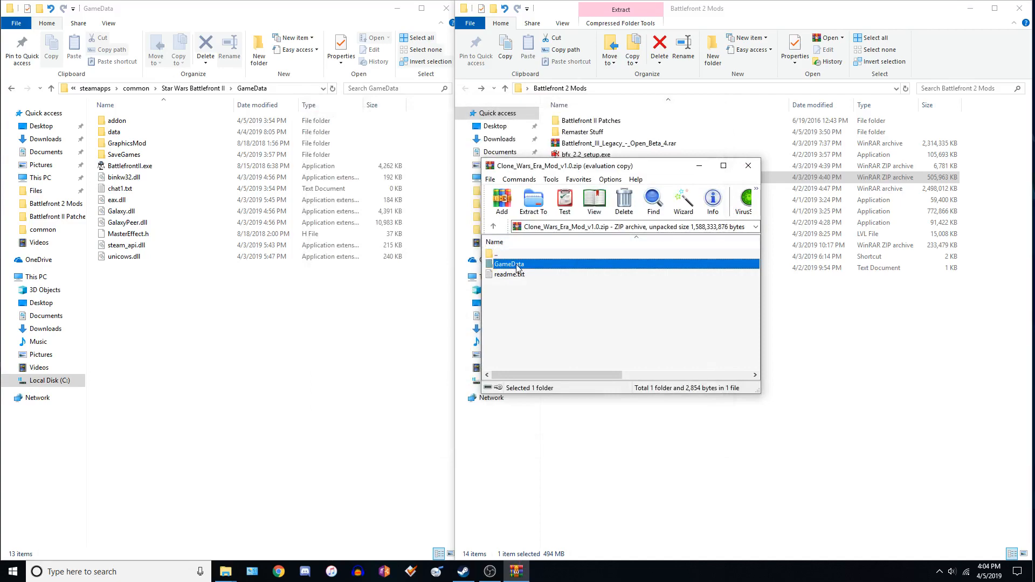
pyautogui.click(517, 275)
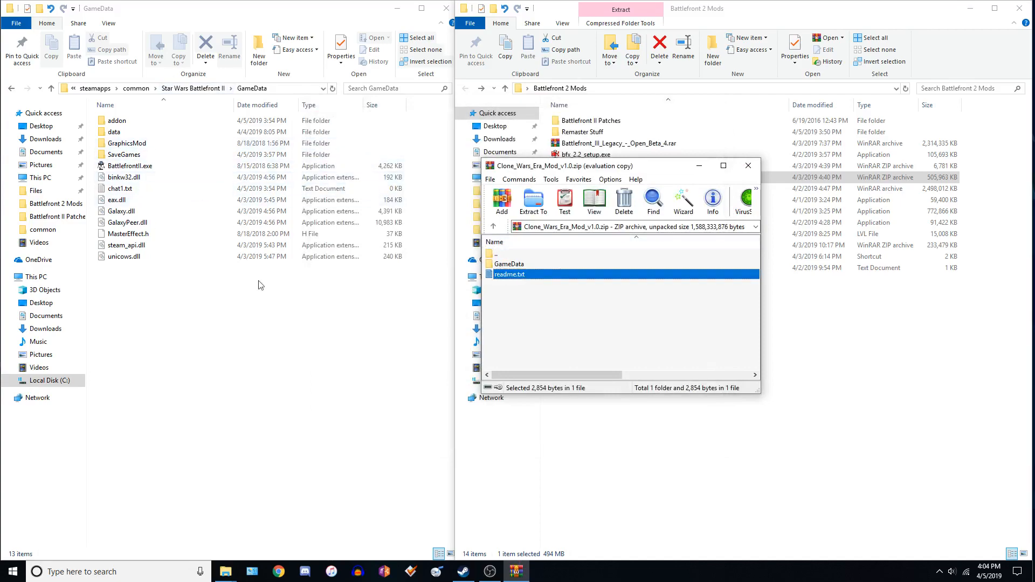
pyautogui.hotkey('alt', 'Left')
pyautogui.moveTo(526, 264); pyautogui.dragTo(522, 267)
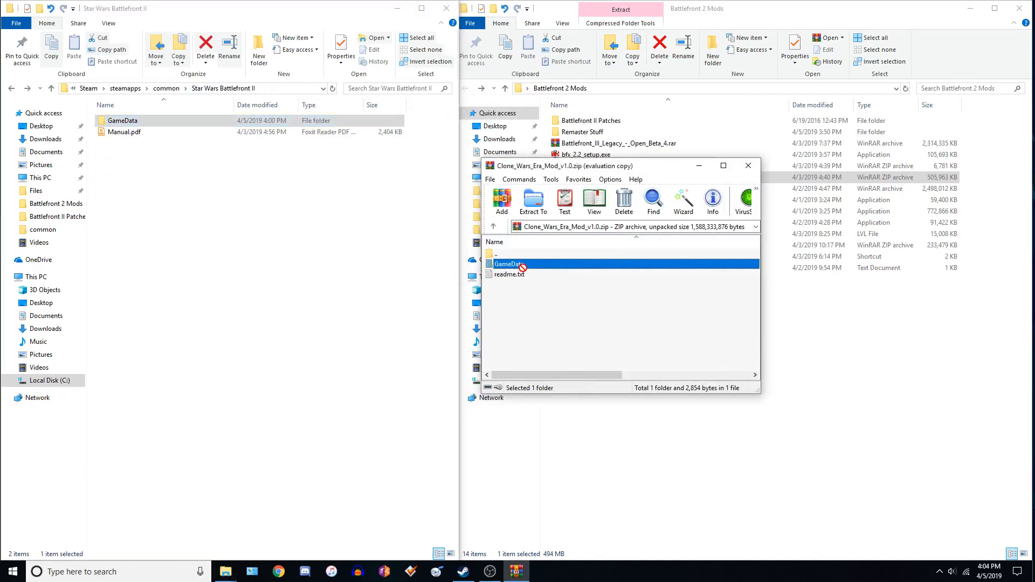
# Browse the archive's GameData folder and its addon and data subfolders.
pyautogui.doubleClick(523, 264)
pyautogui.doubleClick(524, 265)
pyautogui.press('BackSpace')
pyautogui.doubleClick(517, 274)
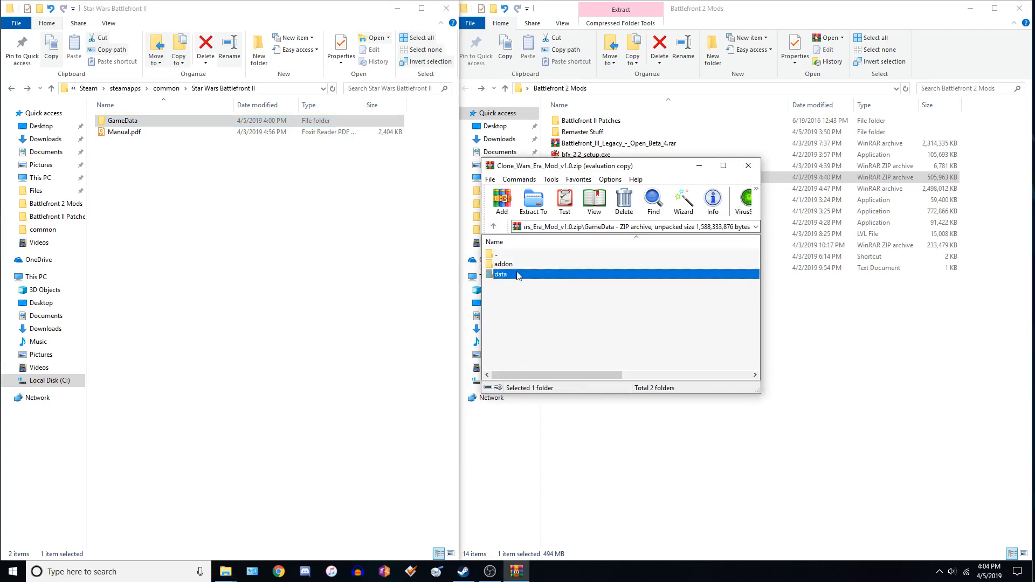
pyautogui.click(513, 264)
pyautogui.doubleClick(514, 265)
pyautogui.press('BackSpace')
pyautogui.press('BackSpace')
pyautogui.press('BackSpace')
# Open the mod's readme.txt to read the installation instructions, then close it.
pyautogui.doubleClick(501, 274)
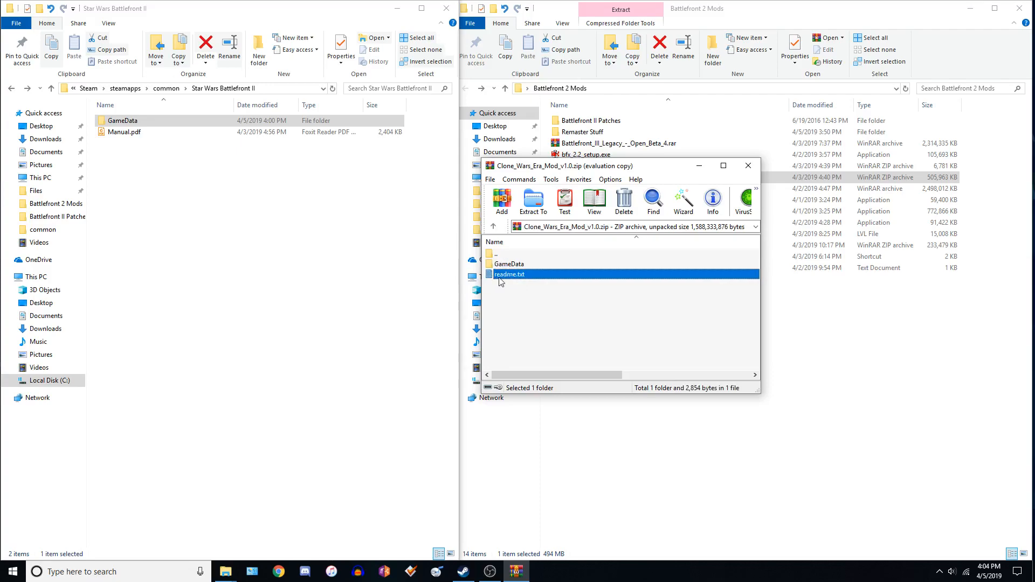
pyautogui.moveTo(546, 225); pyautogui.dragTo(534, 195)
pyautogui.moveTo(400, 192); pyautogui.dragTo(321, 170)
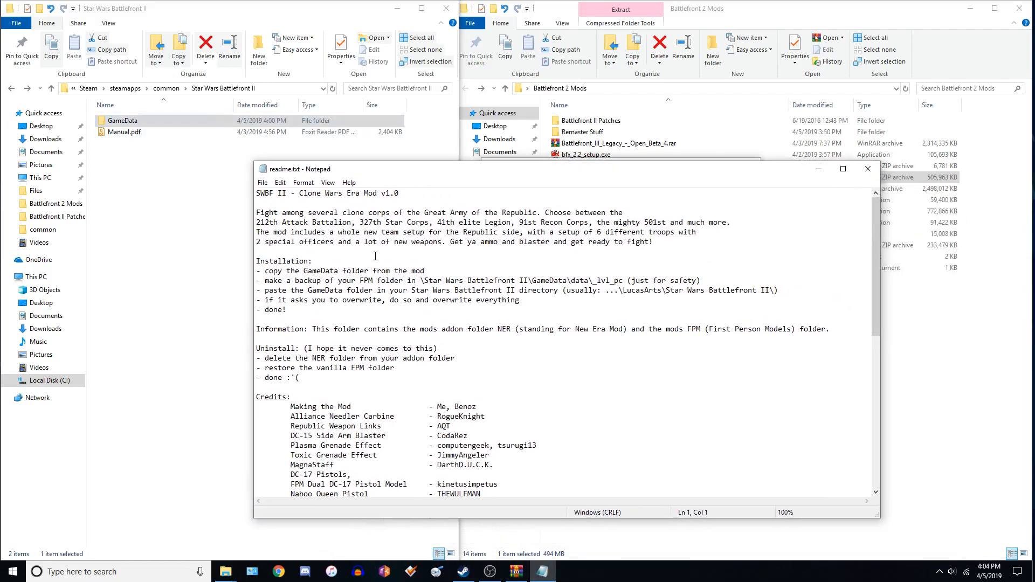
pyautogui.click(867, 169)
# Move and close the Clone_Wars_Era_Mod_v1.0.zip archive window.
pyautogui.click(555, 306)
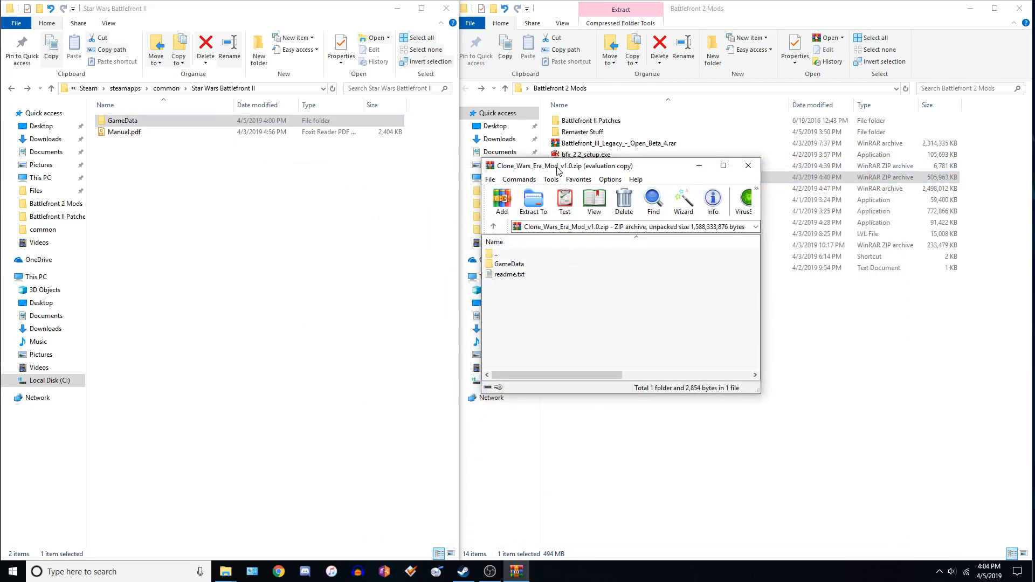
pyautogui.moveTo(559, 169); pyautogui.dragTo(619, 198)
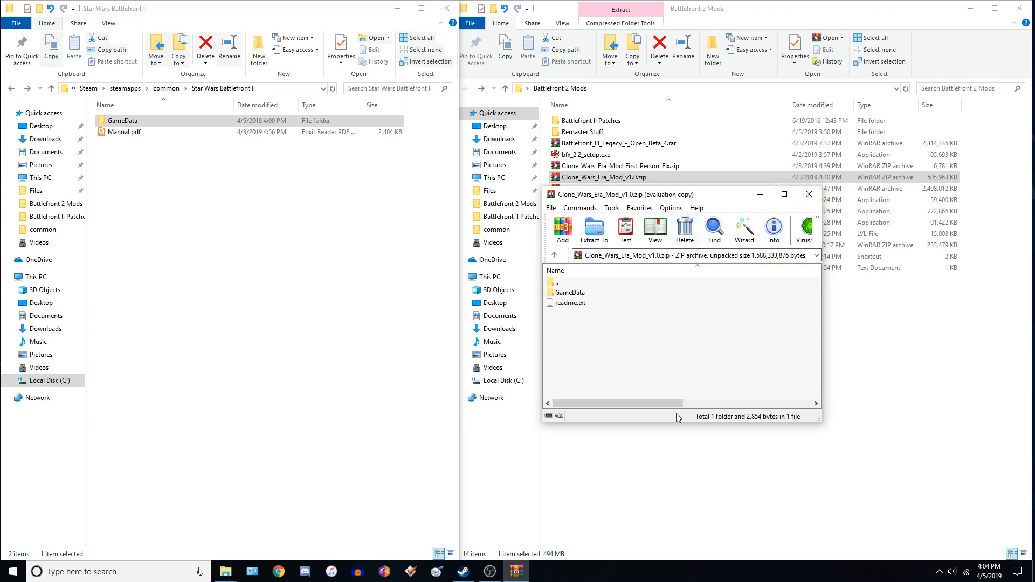
pyautogui.moveTo(666, 404)
pyautogui.mouseDown()
pyautogui.moveTo(769, 404)
pyautogui.moveTo(668, 404)
pyautogui.mouseUp()
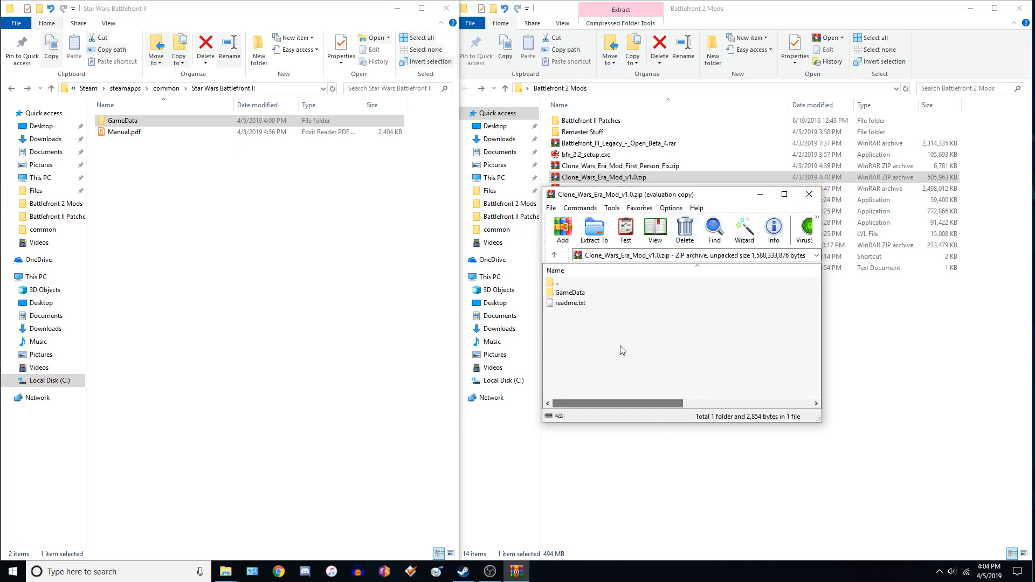
pyautogui.click(810, 195)
# Open Clone_Wars_Era_Mod_First_Person_Fix.zip to examine its GameData folder, then close it.
pyautogui.doubleClick(620, 166)
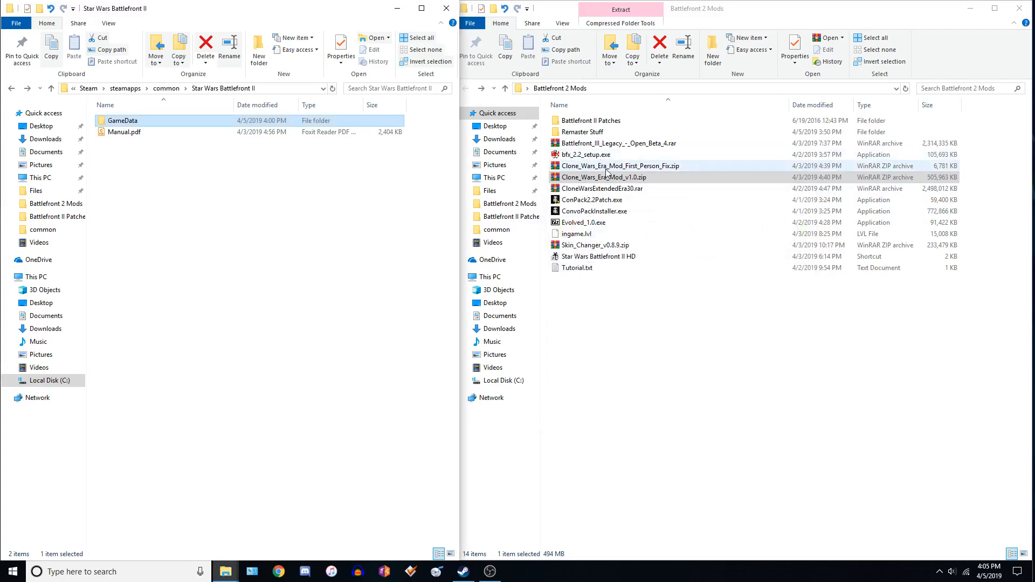
pyautogui.doubleClick(571, 293)
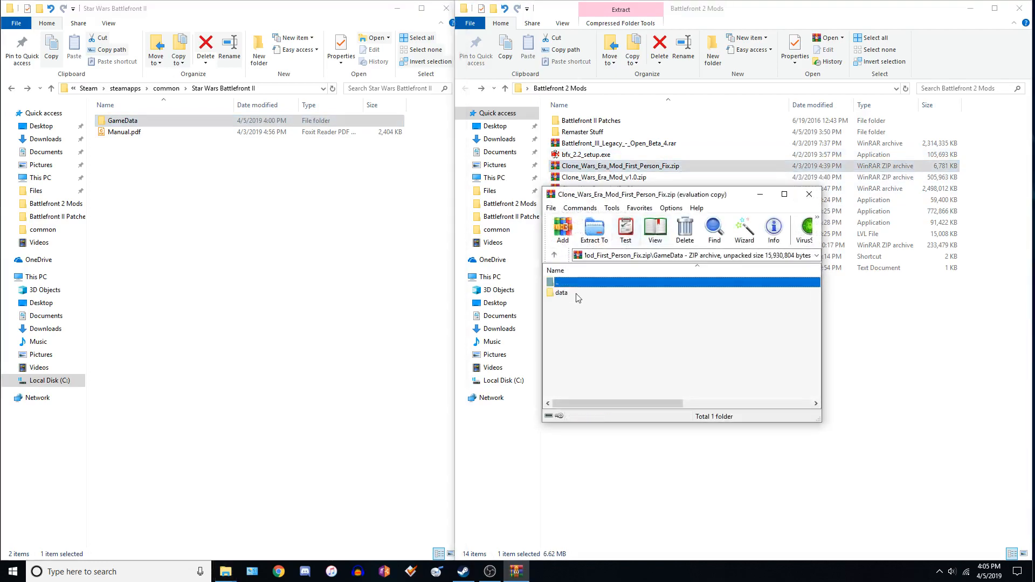
pyautogui.click(738, 312)
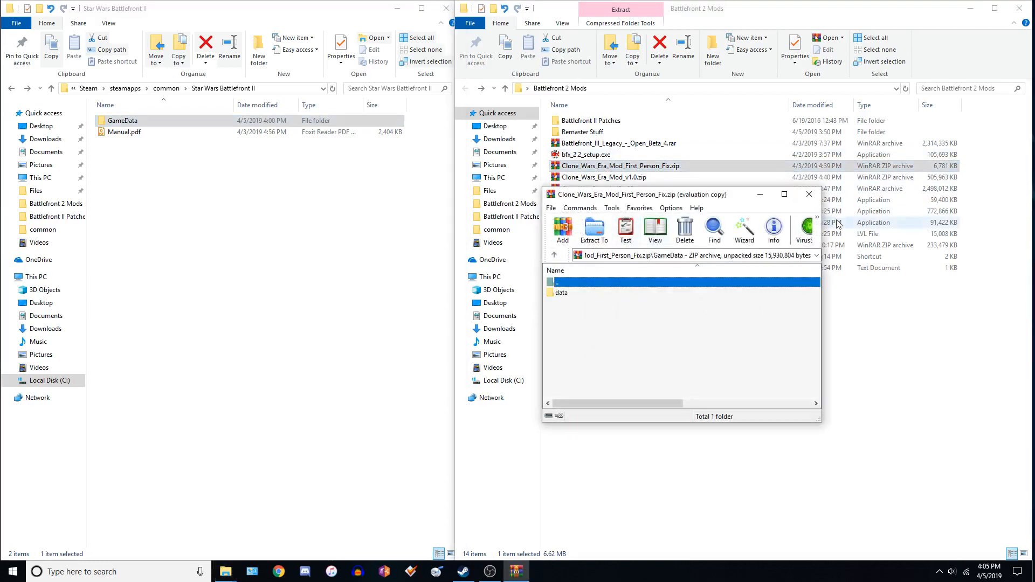
pyautogui.click(808, 194)
pyautogui.click(624, 320)
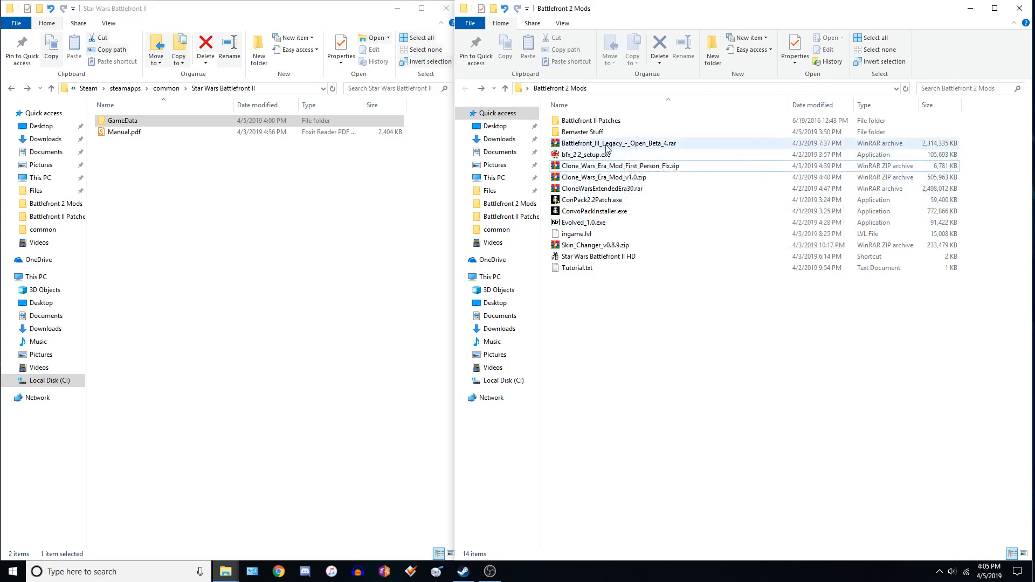
pyautogui.click(600, 177)
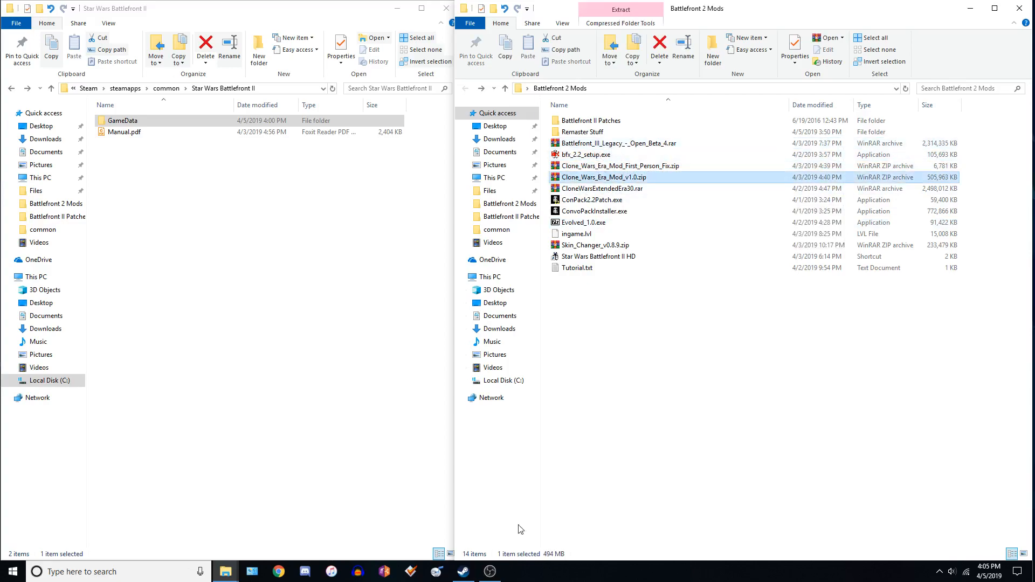
pyautogui.click(489, 571)
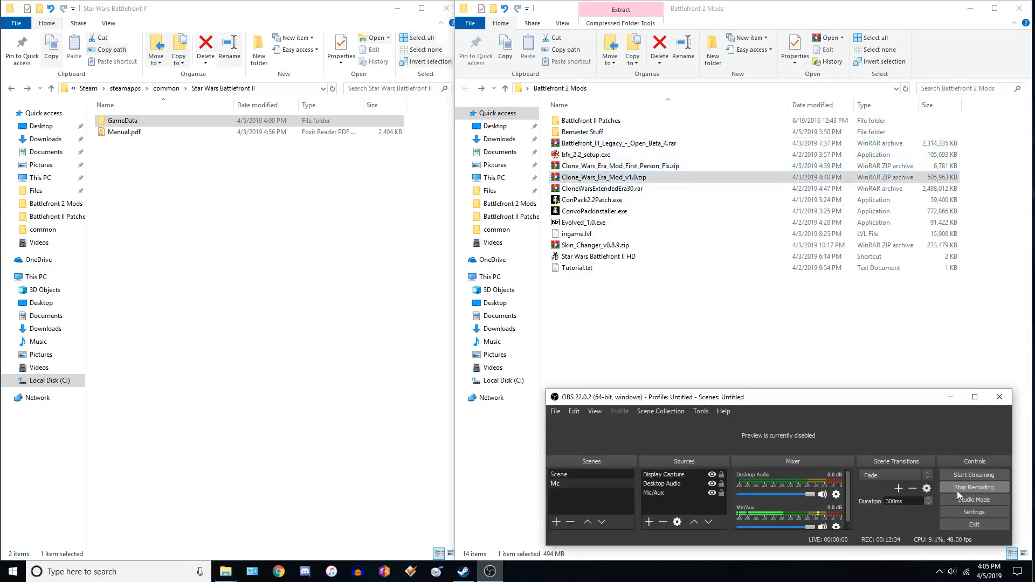